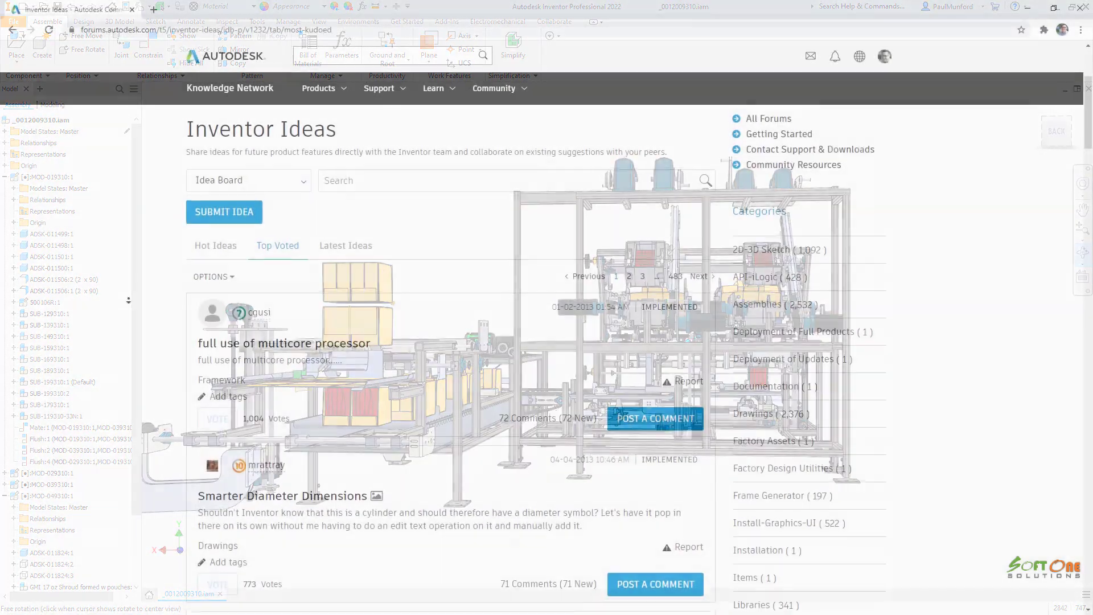
Step: Render the factory in the Sketch Illustration visual style and return to the Home view
{"action": "scroll", "coordinate": [129, 309], "scroll_direction": "down", "scroll_amount": 5}
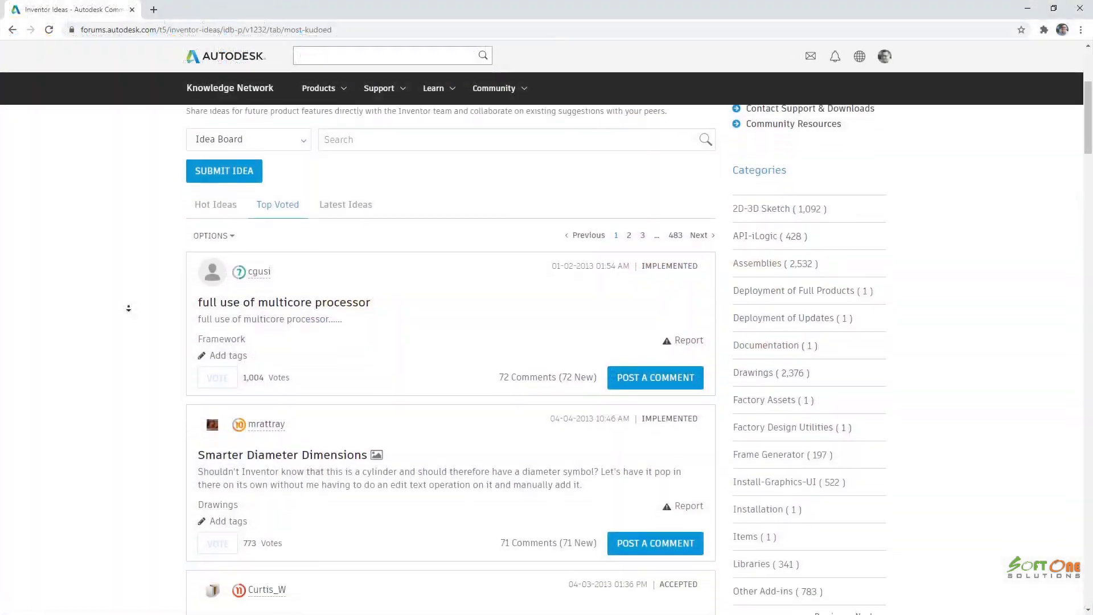
{"action": "scroll", "coordinate": [129, 308], "scroll_direction": "down", "scroll_amount": 4}
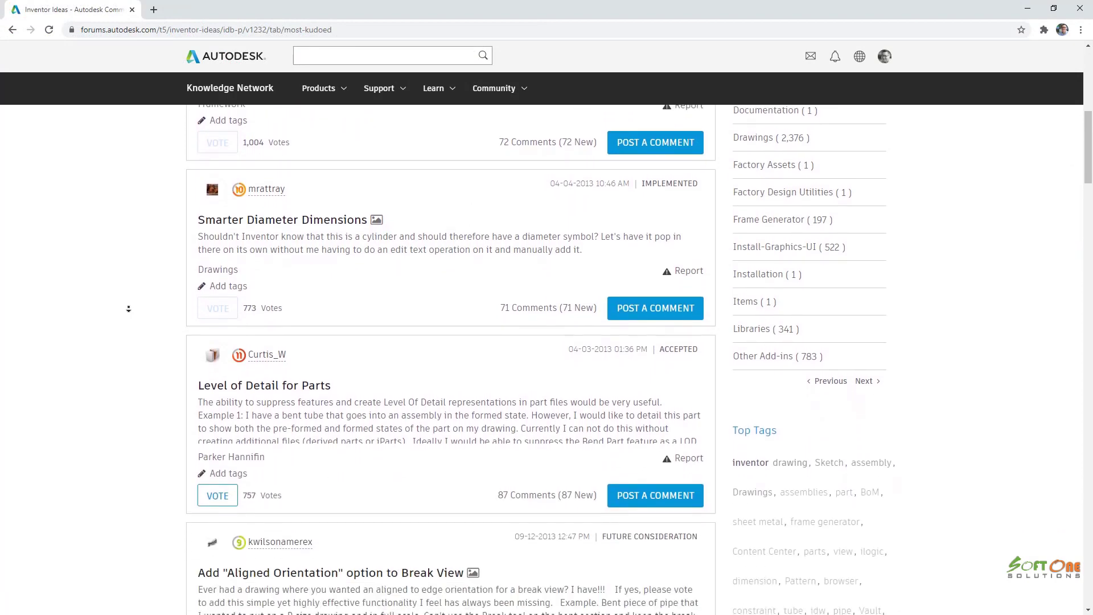
{"action": "scroll", "coordinate": [129, 308], "scroll_direction": "down", "scroll_amount": 4}
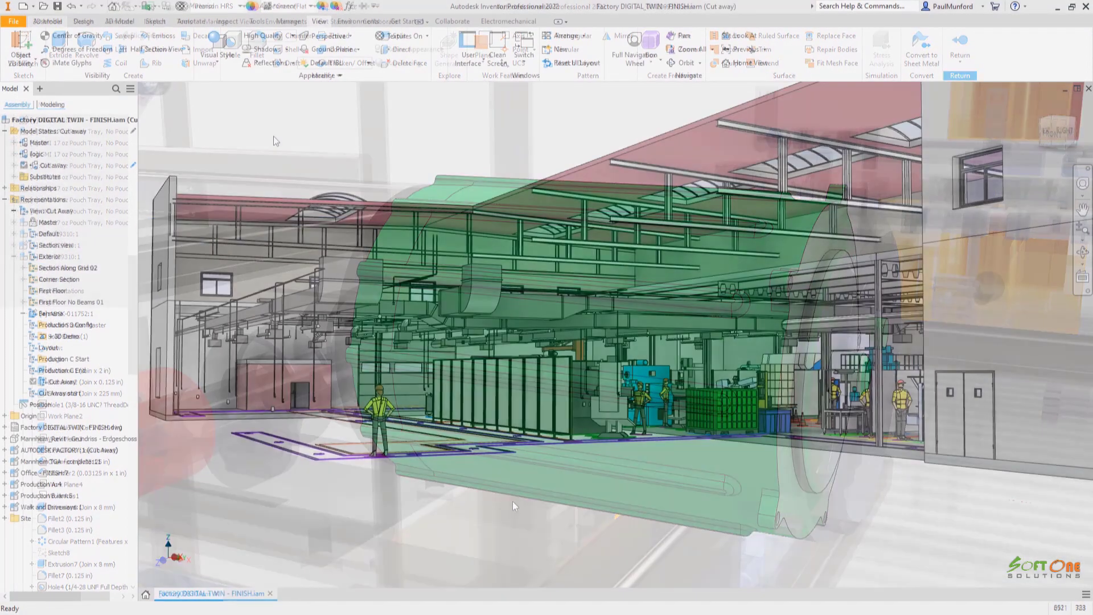
{"action": "left_click", "coordinate": [217, 48]}
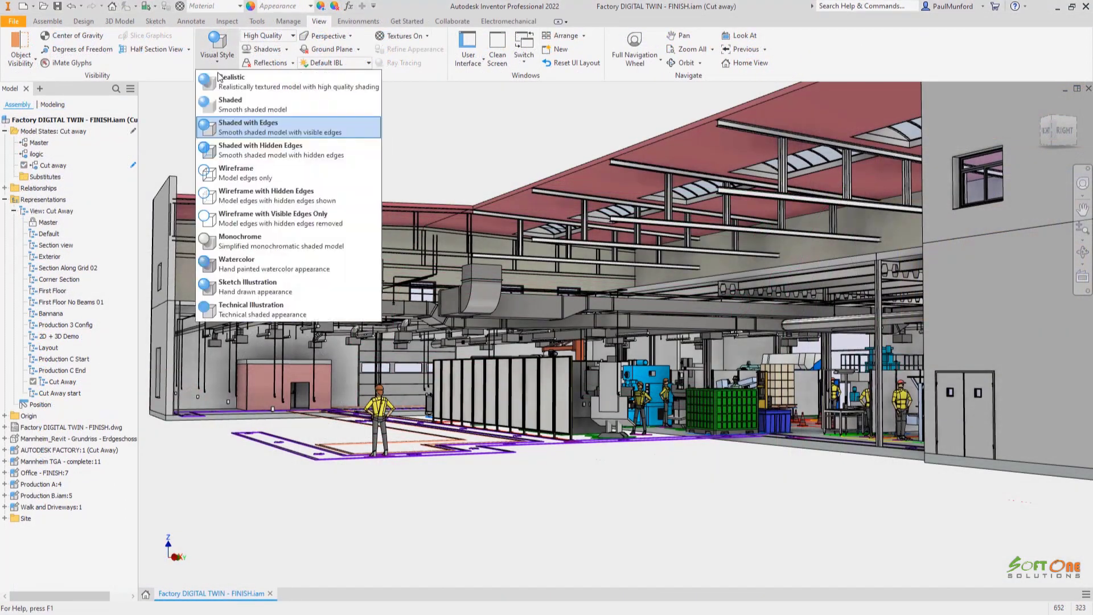
{"action": "left_click", "coordinate": [212, 193]}
{"action": "key", "text": "F6"}
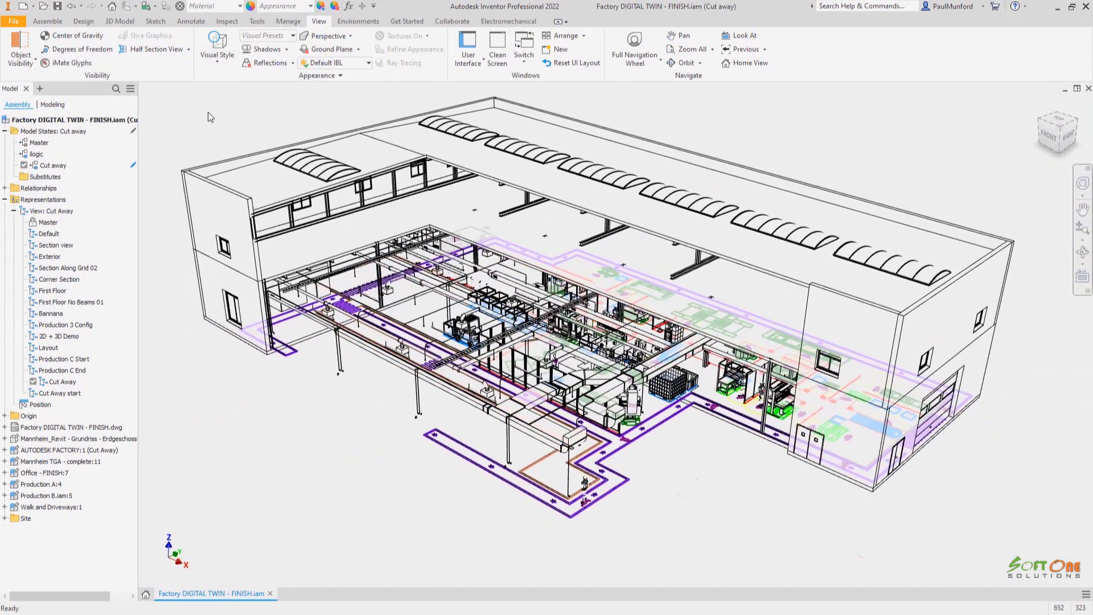
Step: Place Production C - FINISH.iam beside the factory building, then drive the robot arm's motion forward
{"action": "left_click", "coordinate": [47, 21]}
{"action": "left_click", "coordinate": [24, 66]}
{"action": "left_click", "coordinate": [20, 86]}
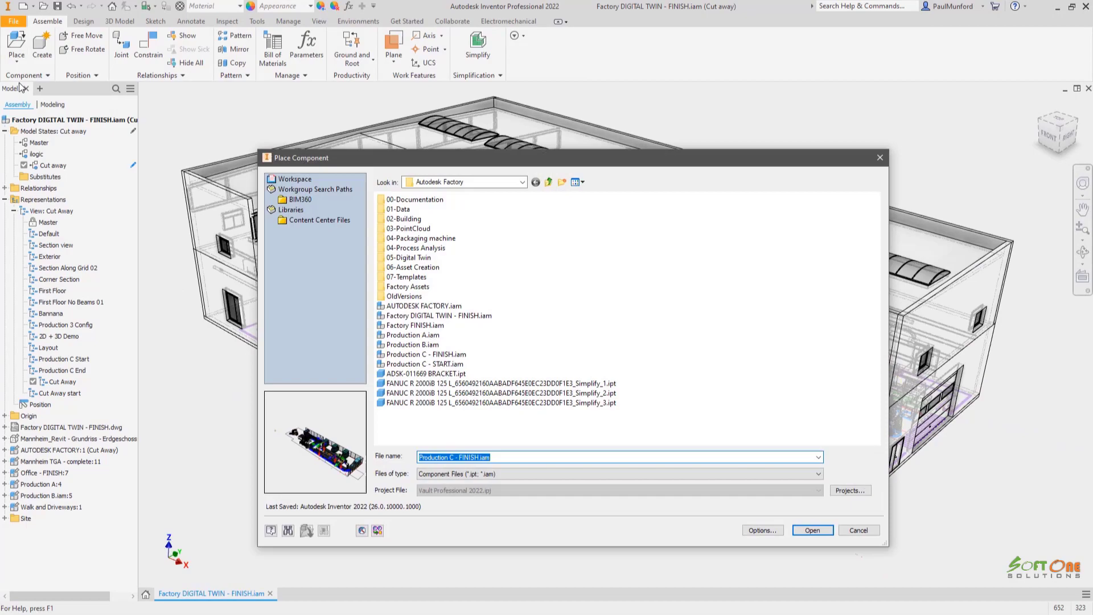
{"action": "double_click", "coordinate": [377, 354]}
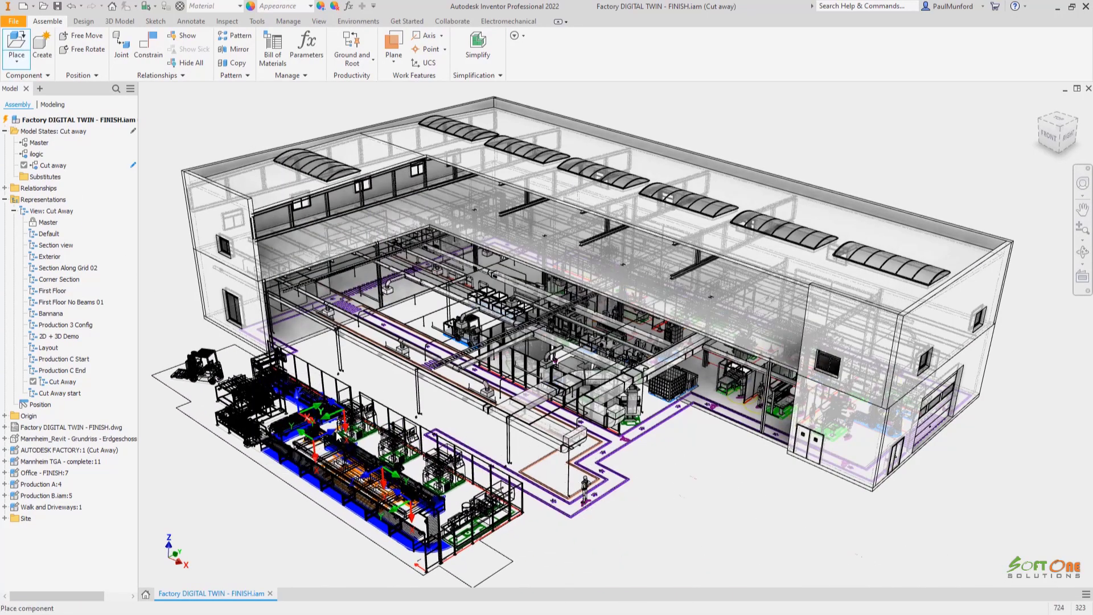
{"action": "left_click", "coordinate": [336, 430]}
{"action": "right_click", "coordinate": [336, 430]}
{"action": "left_click", "coordinate": [306, 429]}
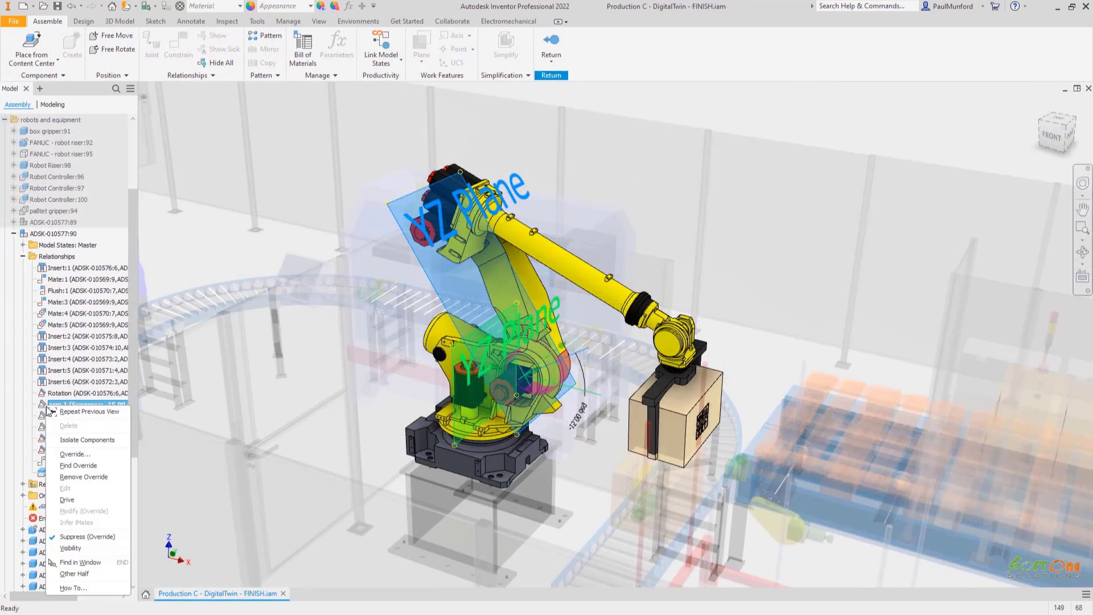
{"action": "left_click", "coordinate": [50, 411]}
{"action": "left_click", "coordinate": [154, 162]}
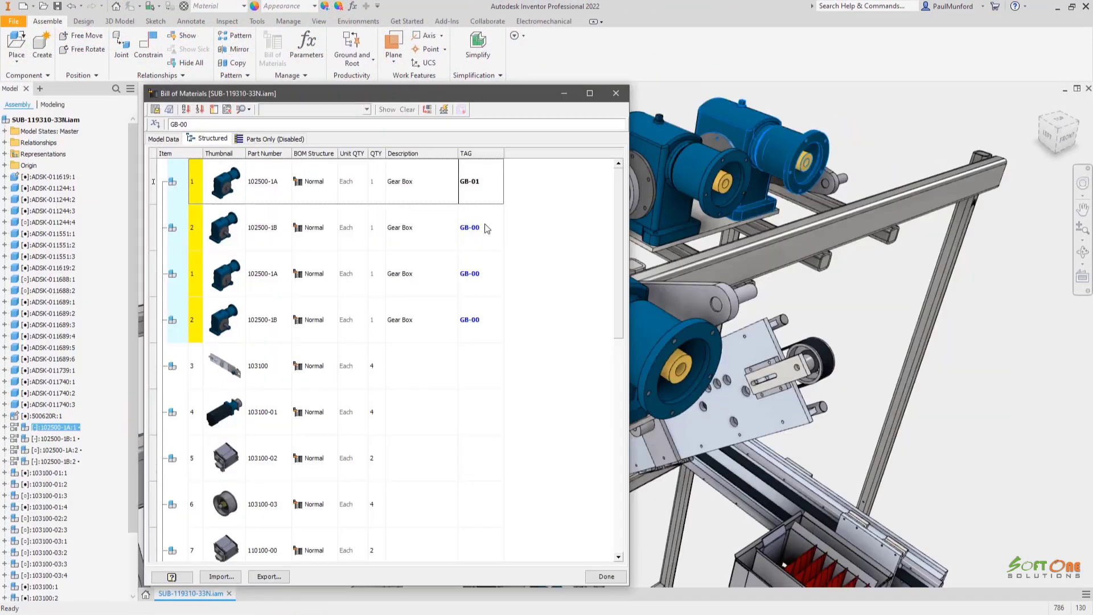
Step: Enter TAG values GB-01 to GB-04 in the BOM and attach a balloon to each of the four gearboxes
{"action": "double_click", "coordinate": [486, 227]}
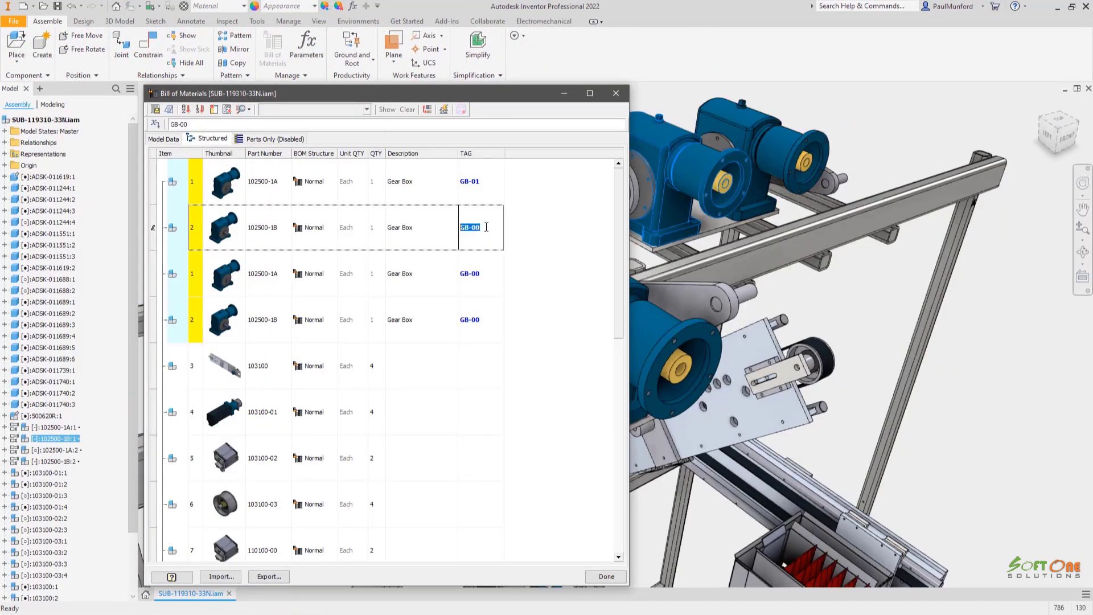
{"action": "double_click", "coordinate": [487, 272]}
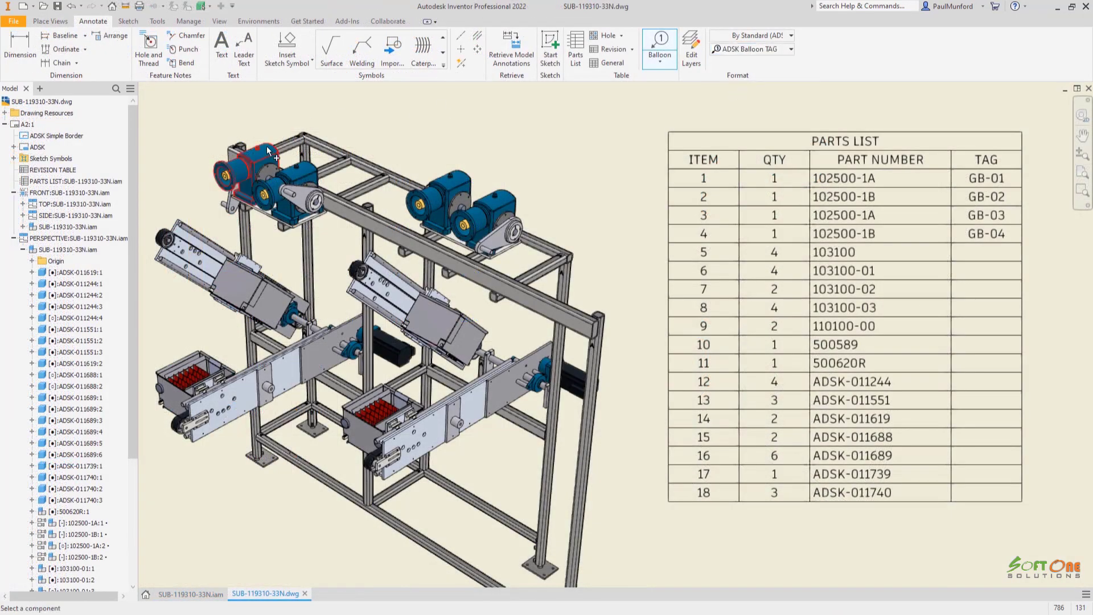
{"action": "left_click", "coordinate": [267, 150]}
{"action": "left_click", "coordinate": [308, 170]}
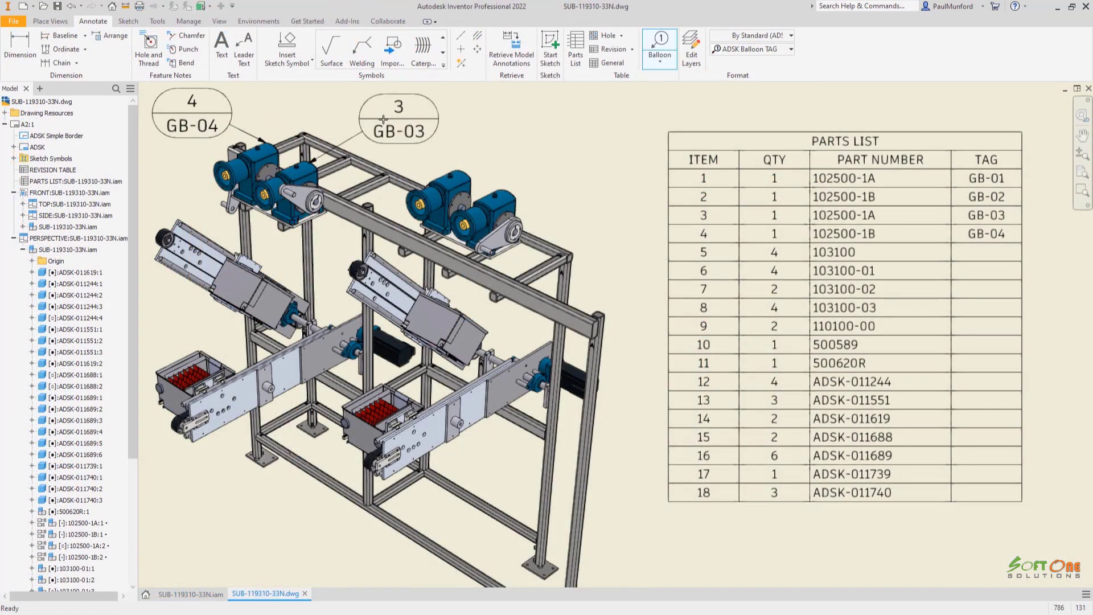
{"action": "left_click", "coordinate": [462, 171]}
{"action": "left_click", "coordinate": [530, 137]}
{"action": "left_click", "coordinate": [516, 194]}
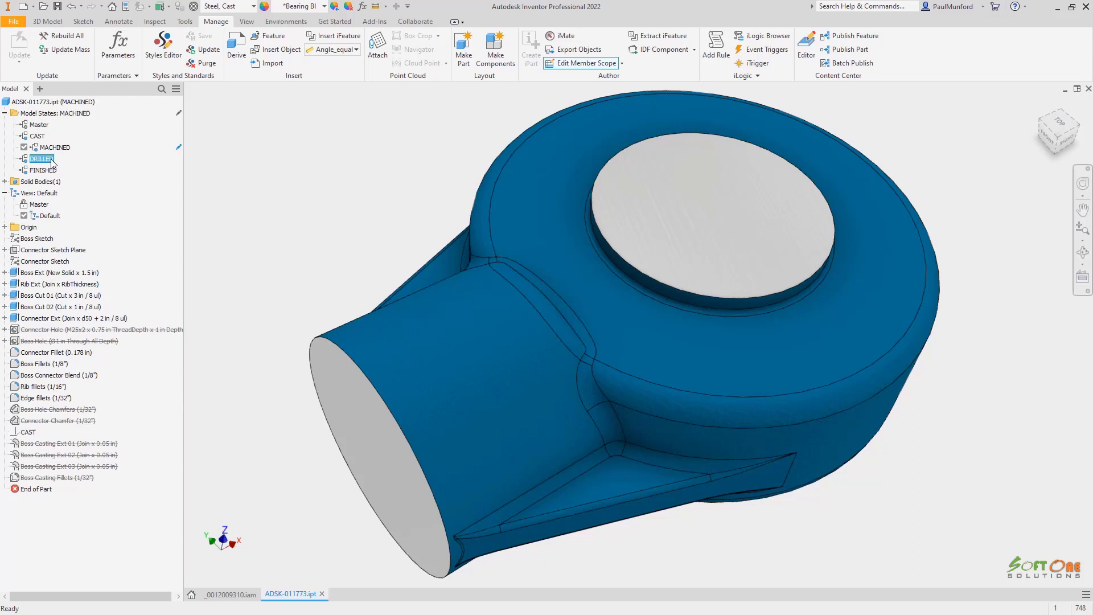
Step: Activate the DRILLED then FINISHED model states, copy FINISHED, and select the new FINISHED1
{"action": "double_click", "coordinate": [42, 159]}
{"action": "double_click", "coordinate": [43, 170]}
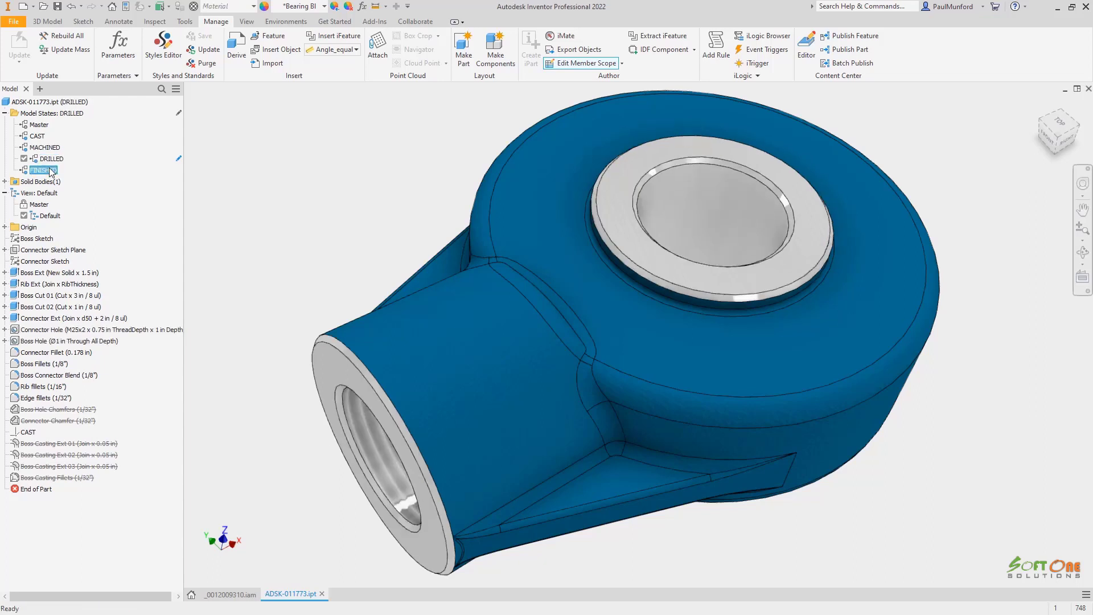
{"action": "right_click", "coordinate": [50, 171]}
{"action": "left_click", "coordinate": [66, 194]}
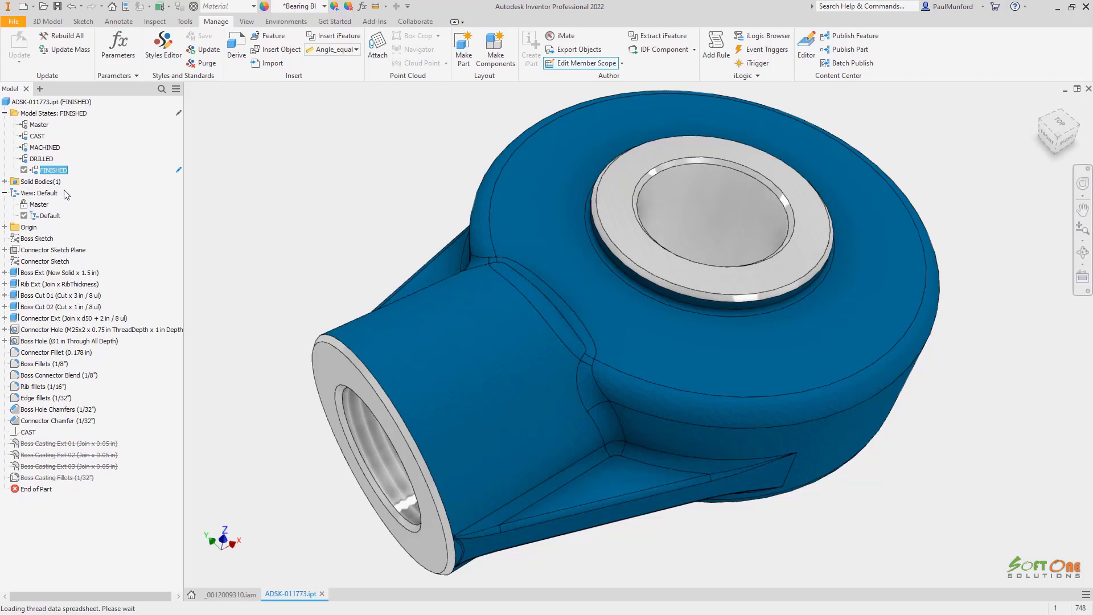
{"action": "left_click", "coordinate": [46, 182]}
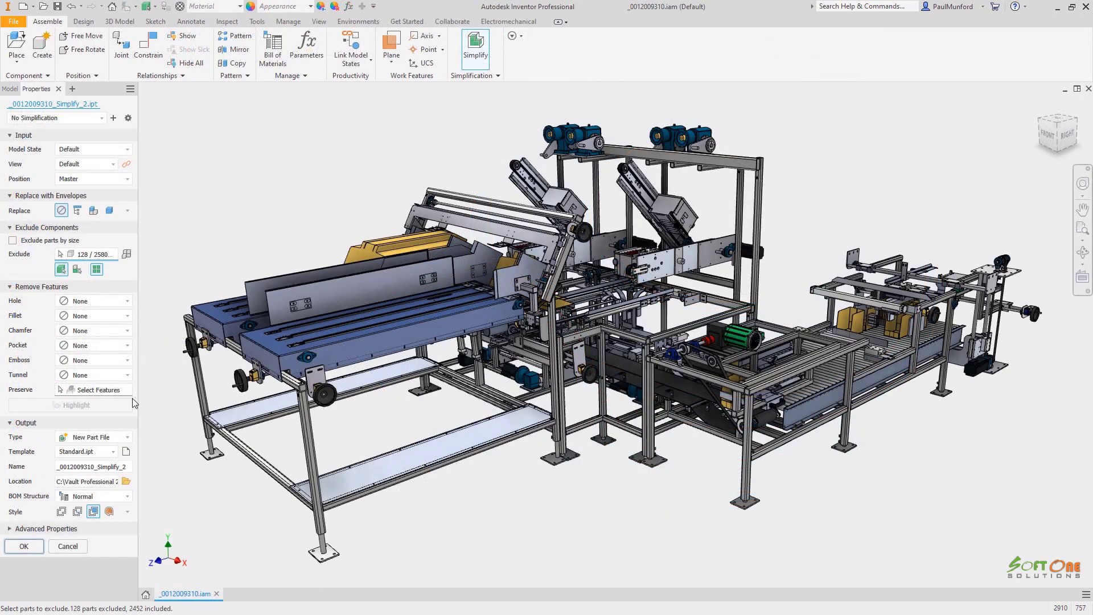
Step: Export a simplified Revit model (RVT) excluding parts by size, then upload the bearing part to Fusion 360
{"action": "left_click", "coordinate": [125, 437]}
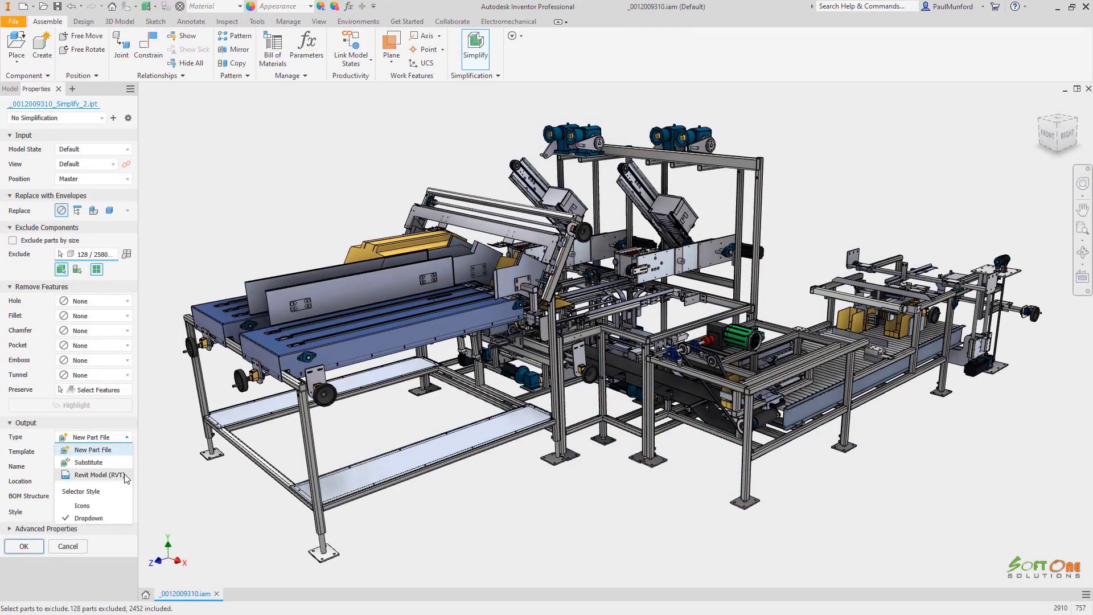
{"action": "left_click", "coordinate": [98, 475]}
{"action": "left_click", "coordinate": [67, 241]}
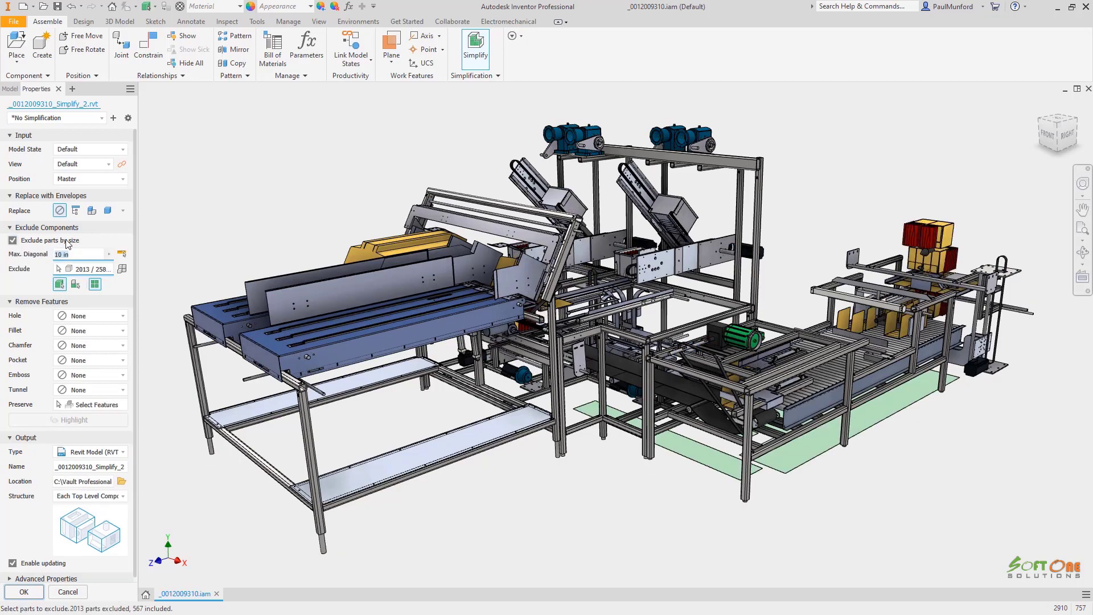
{"action": "left_click", "coordinate": [122, 269]}
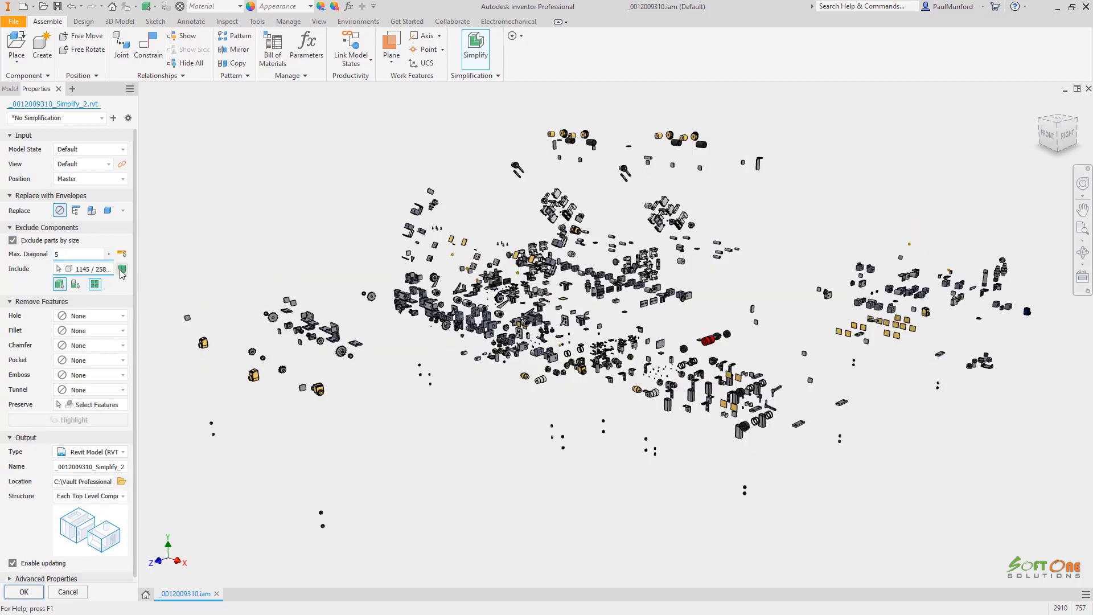
{"action": "left_click", "coordinate": [122, 269]}
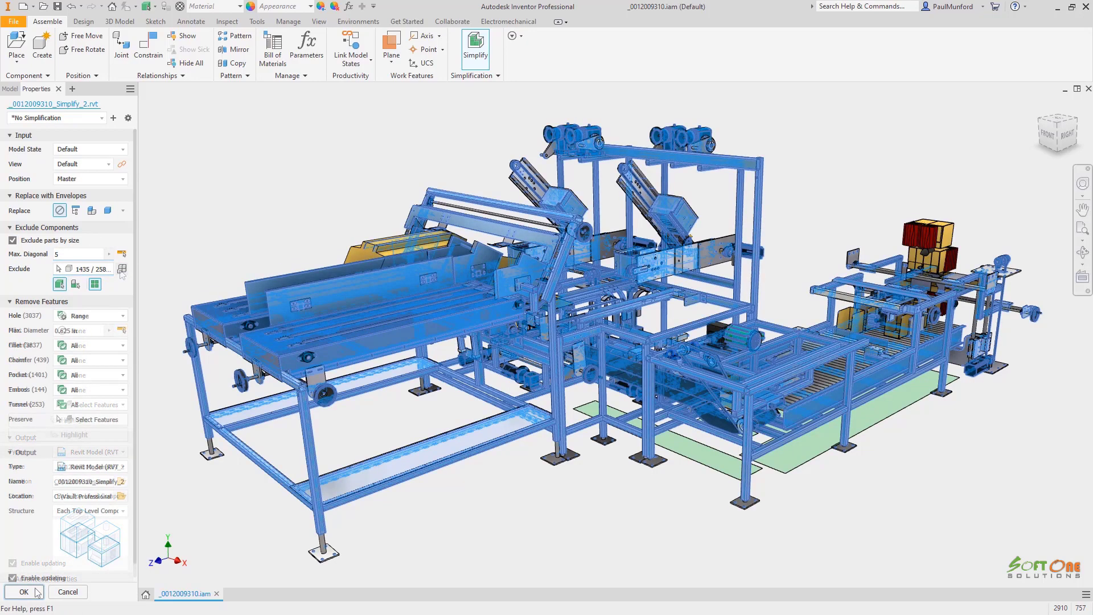
{"action": "left_click", "coordinate": [24, 591]}
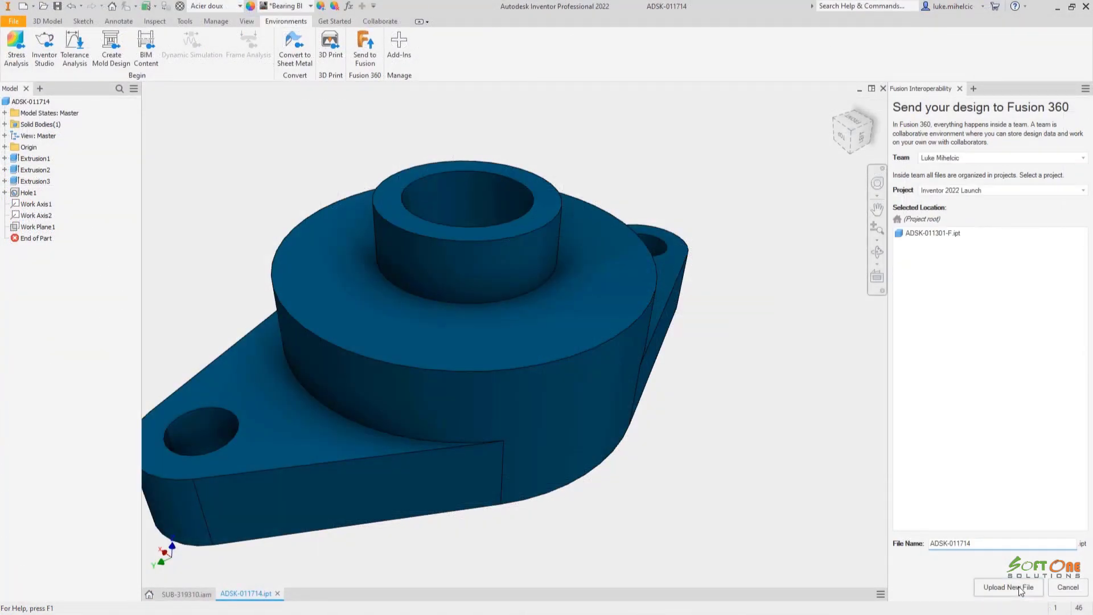
{"action": "left_click", "coordinate": [1019, 591]}
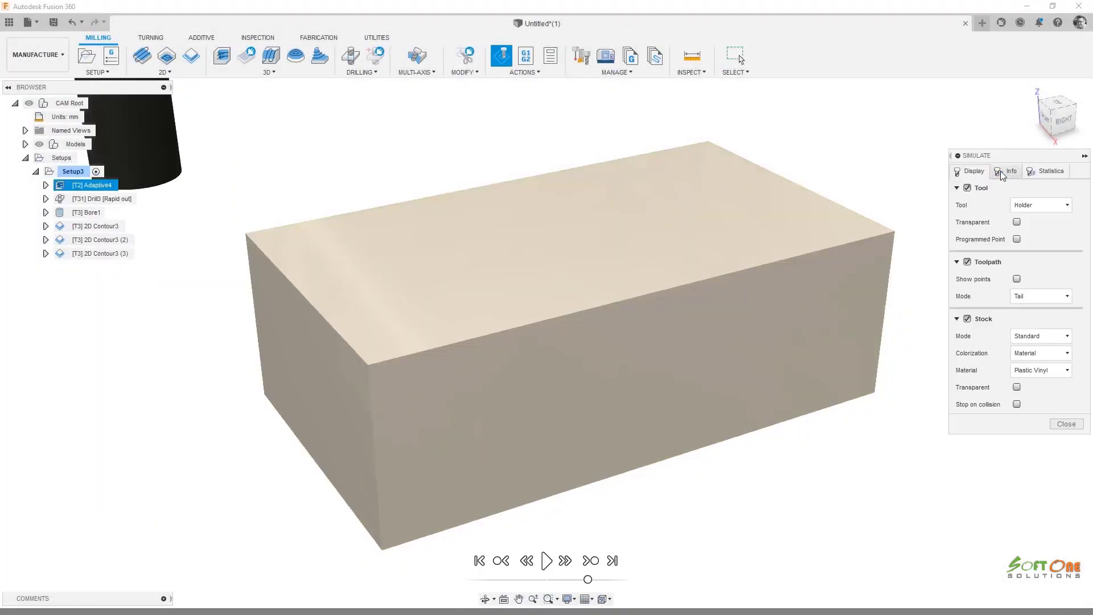
Step: Show the Info details and play the bearing setup's machining simulation
{"action": "left_click", "coordinate": [1006, 171]}
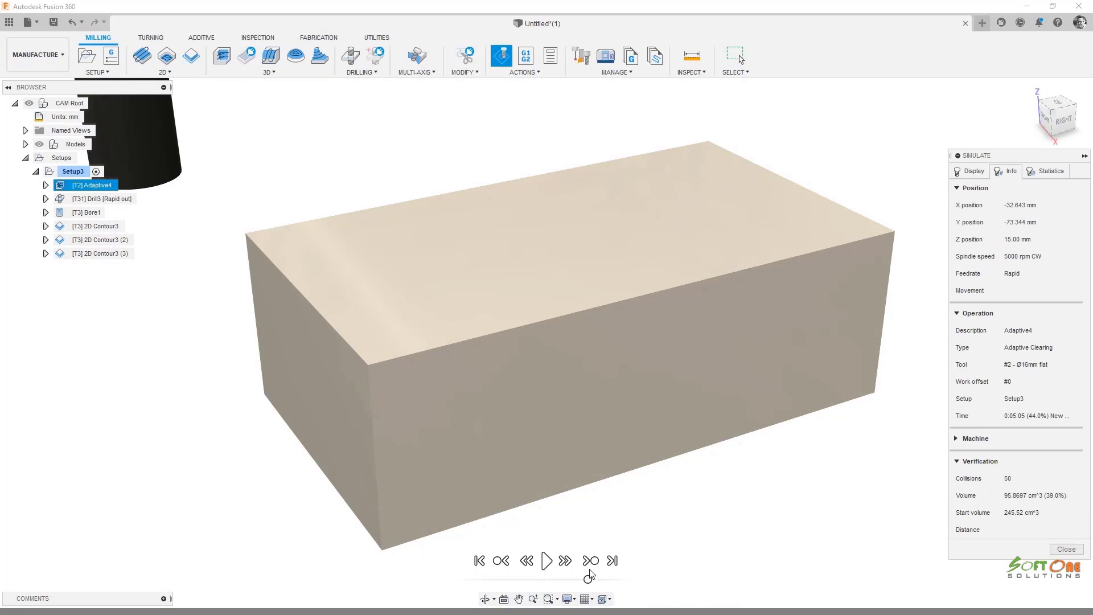
{"action": "left_click", "coordinate": [547, 560]}
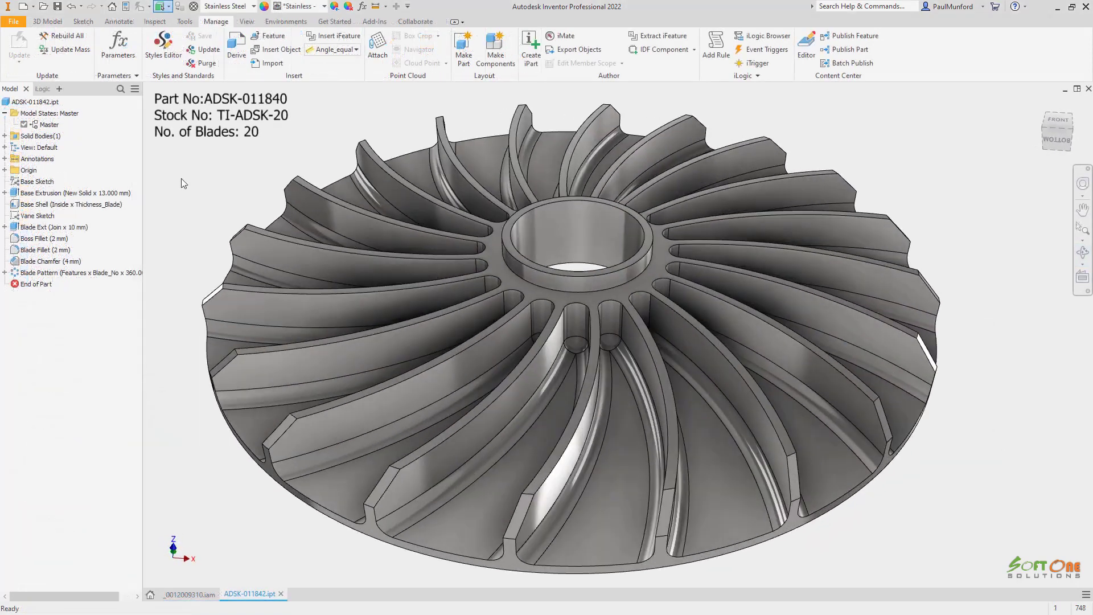
Step: Add a new fan model state ADSK-011840 and copy it to create ADSK-011841
{"action": "right_click", "coordinate": [72, 116]}
{"action": "left_click", "coordinate": [88, 132]}
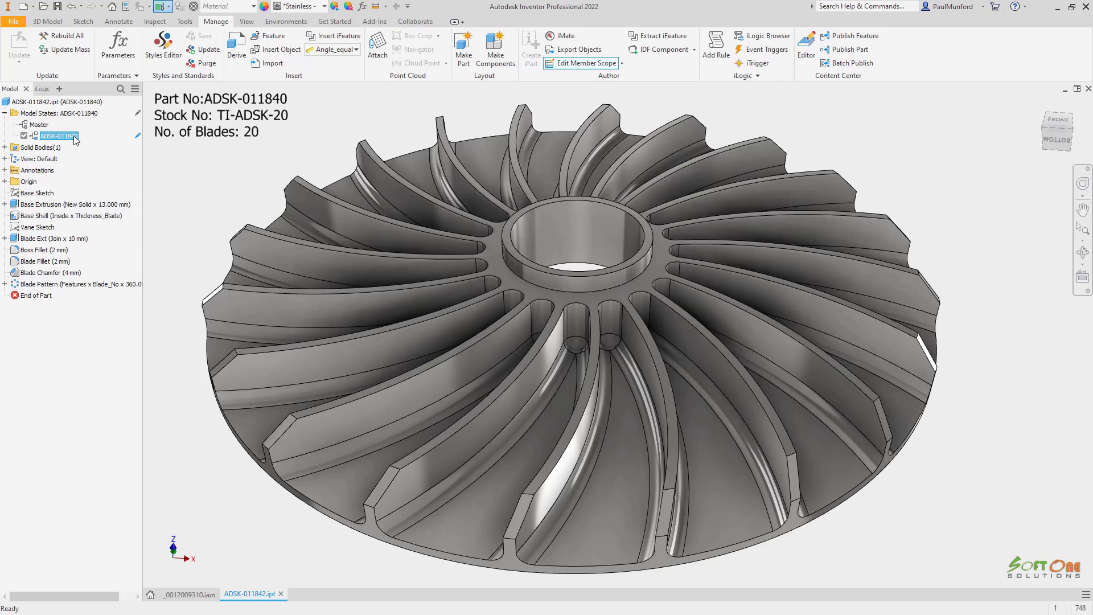
{"action": "right_click", "coordinate": [76, 140]}
{"action": "left_click", "coordinate": [91, 155]}
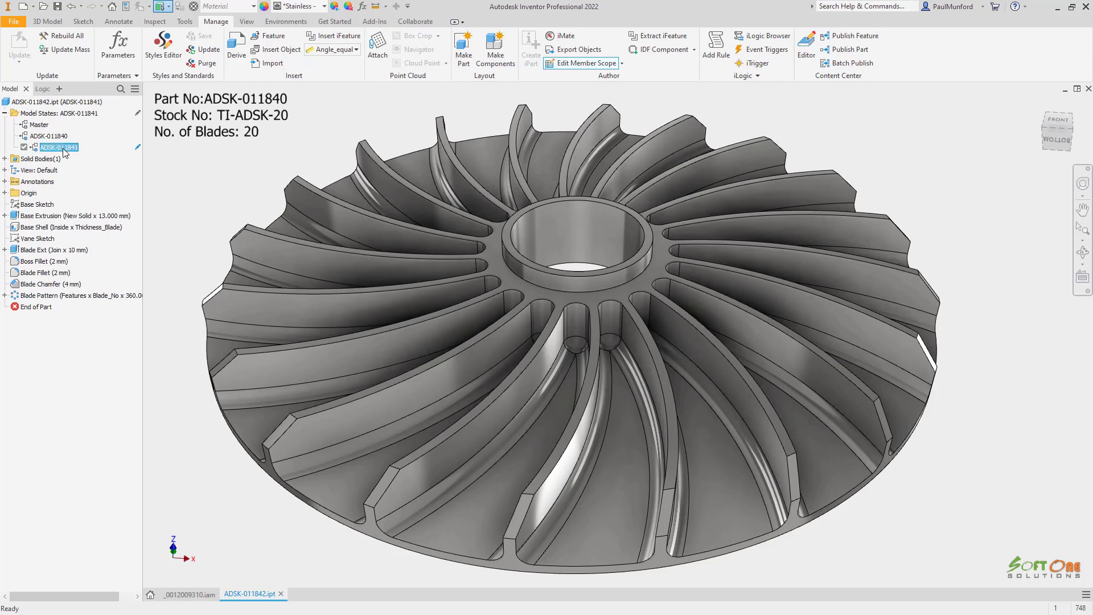
Step: Give ADSK-011841 stock number TI-ADSK-18 in iProperties and set Blade_No to 18
{"action": "right_click", "coordinate": [64, 152]}
{"action": "left_click", "coordinate": [71, 182]}
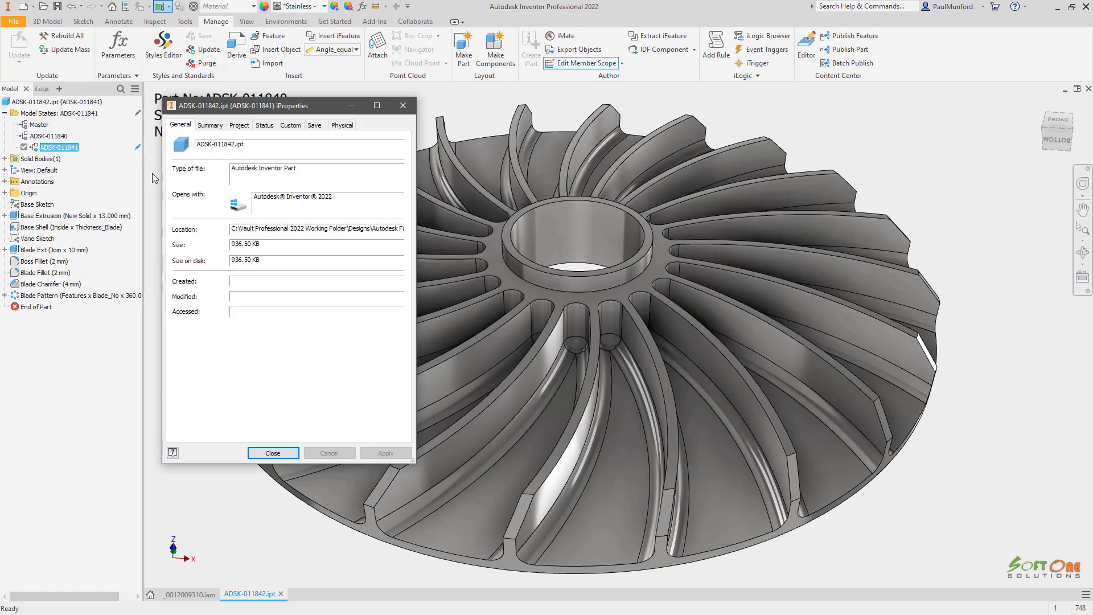
{"action": "left_click", "coordinate": [238, 126]}
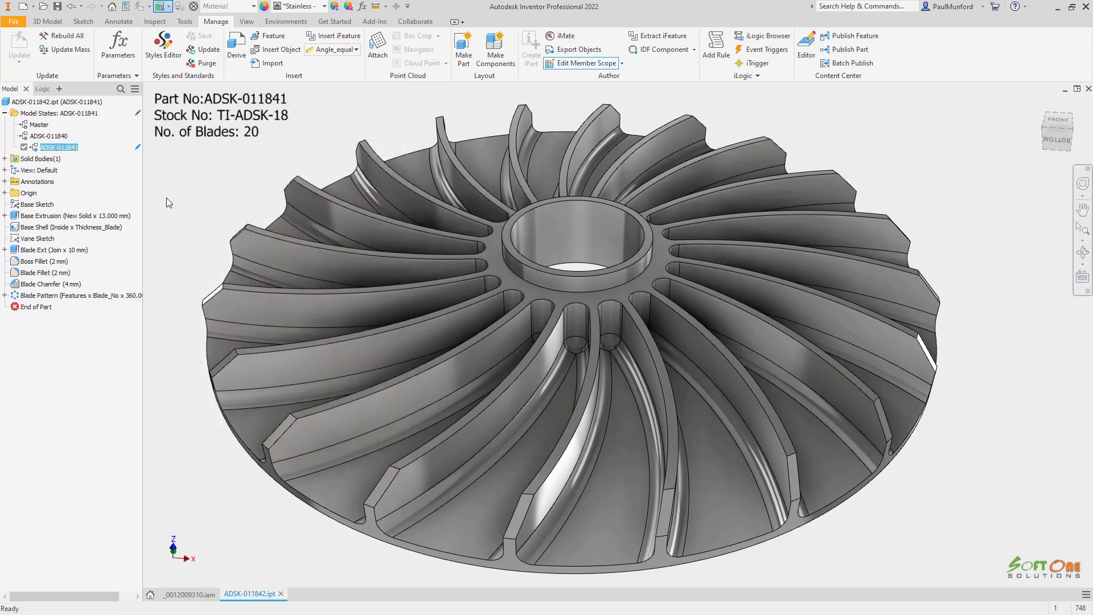
{"action": "left_click", "coordinate": [117, 45]}
{"action": "left_click", "coordinate": [262, 205]}
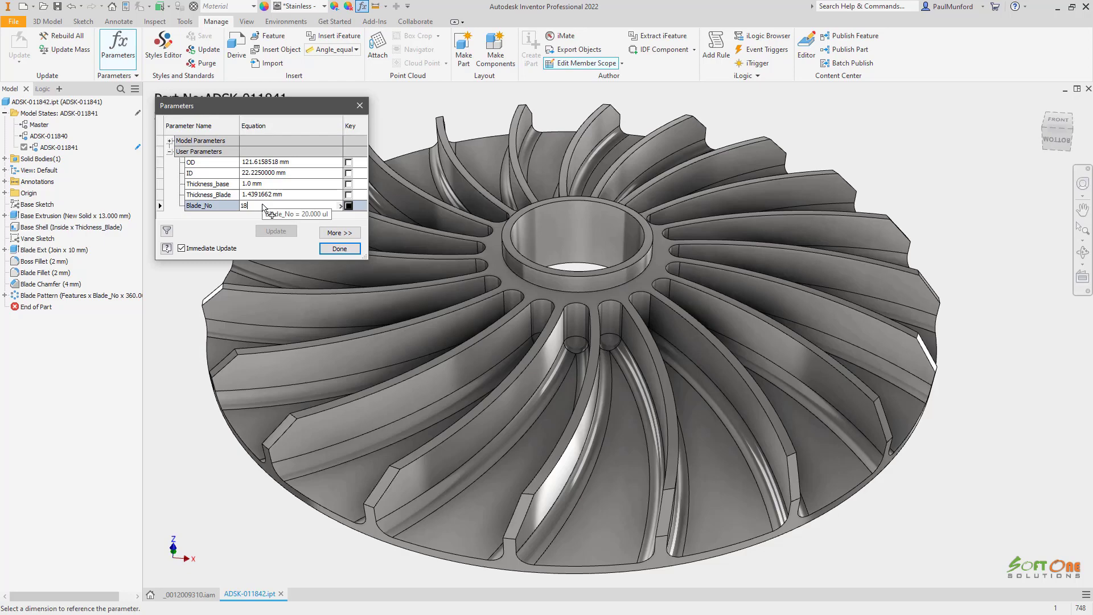
Step: Close the parameters and activate the MACHINED, DRILLED and FINISHED model states in turn
{"action": "left_click", "coordinate": [330, 253]}
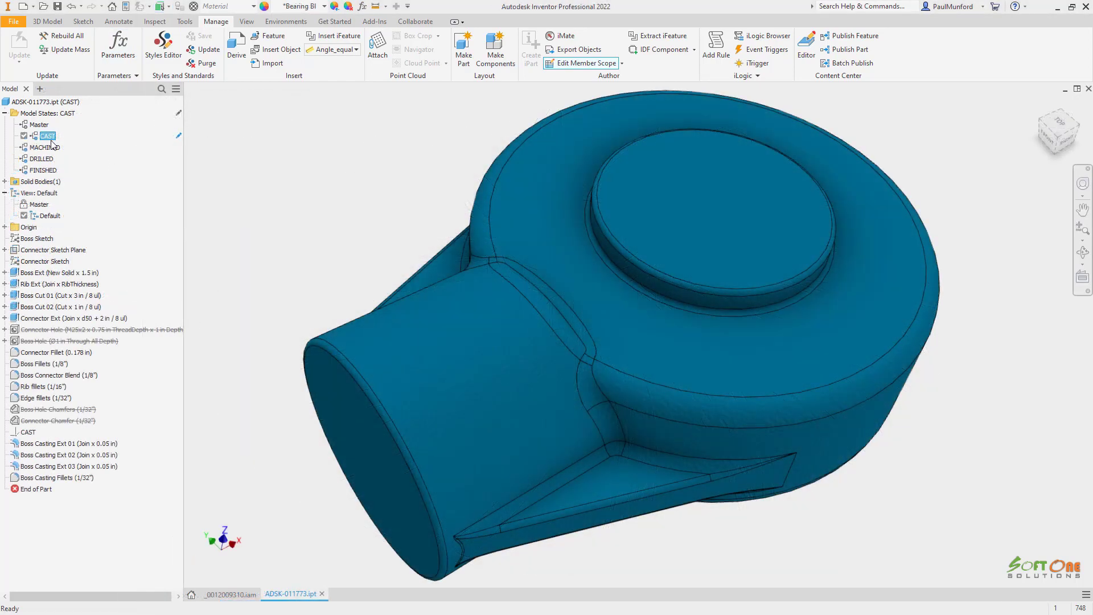
{"action": "double_click", "coordinate": [54, 148]}
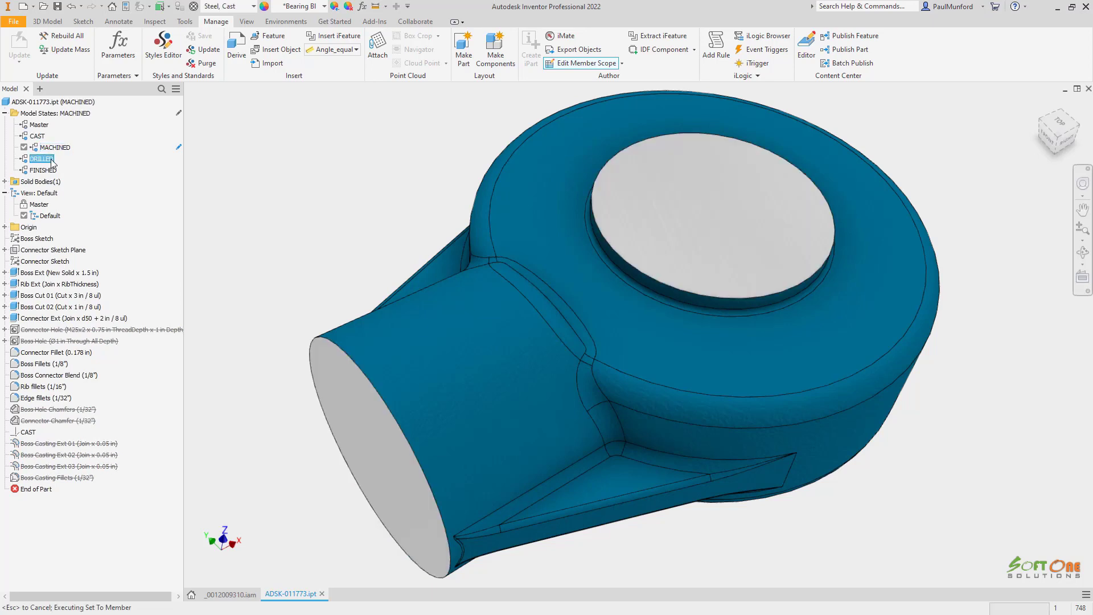
{"action": "double_click", "coordinate": [41, 159]}
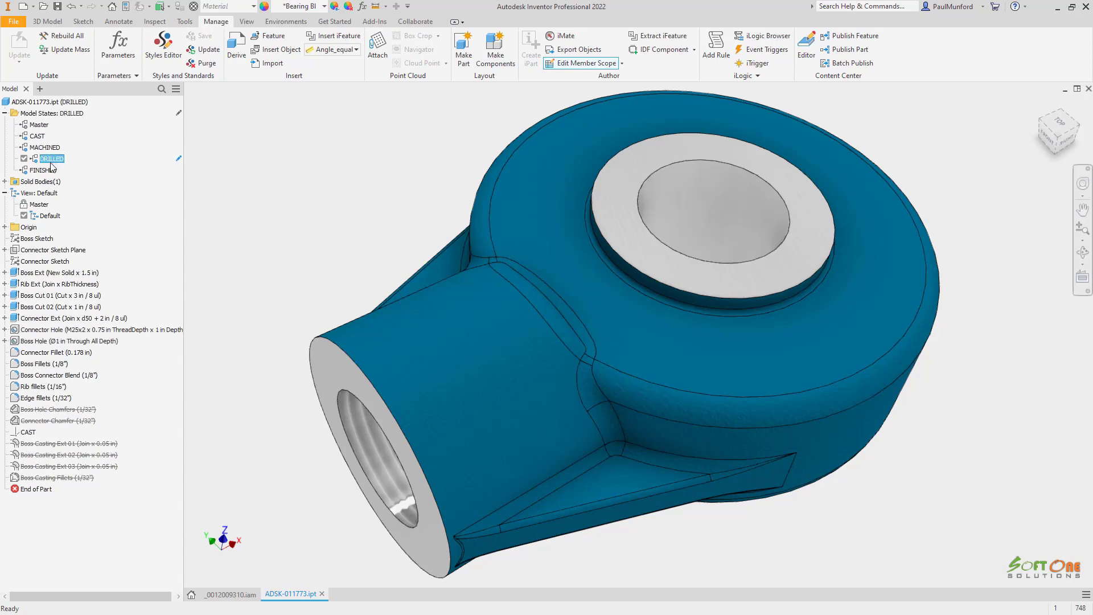
{"action": "double_click", "coordinate": [43, 170]}
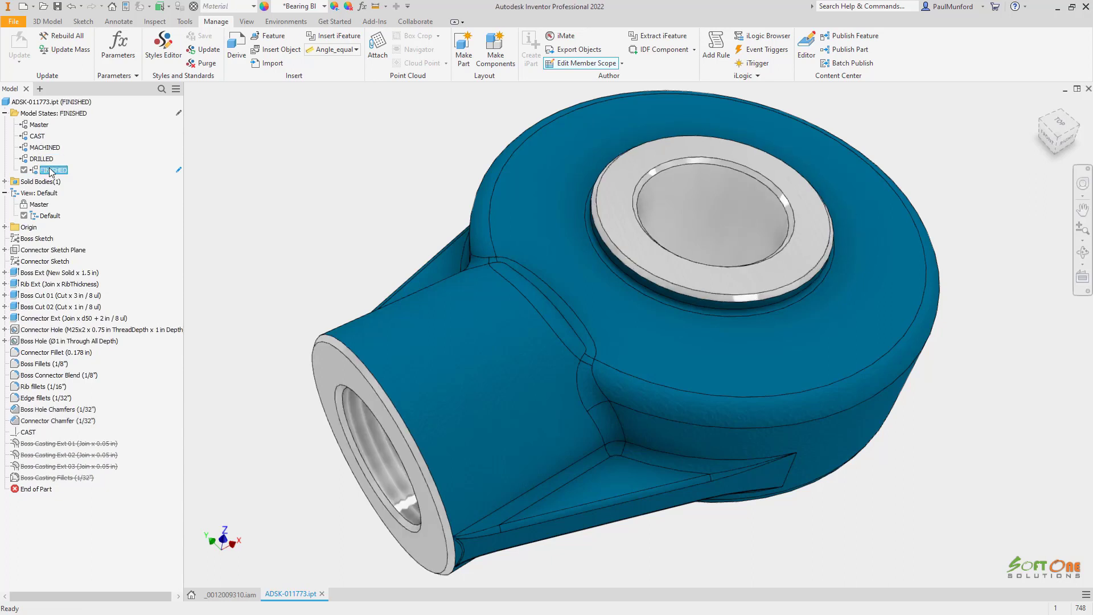
Step: Copy the FINISHED model state and activate the new FINISHED1 copy
{"action": "right_click", "coordinate": [51, 172]}
{"action": "left_click", "coordinate": [65, 190]}
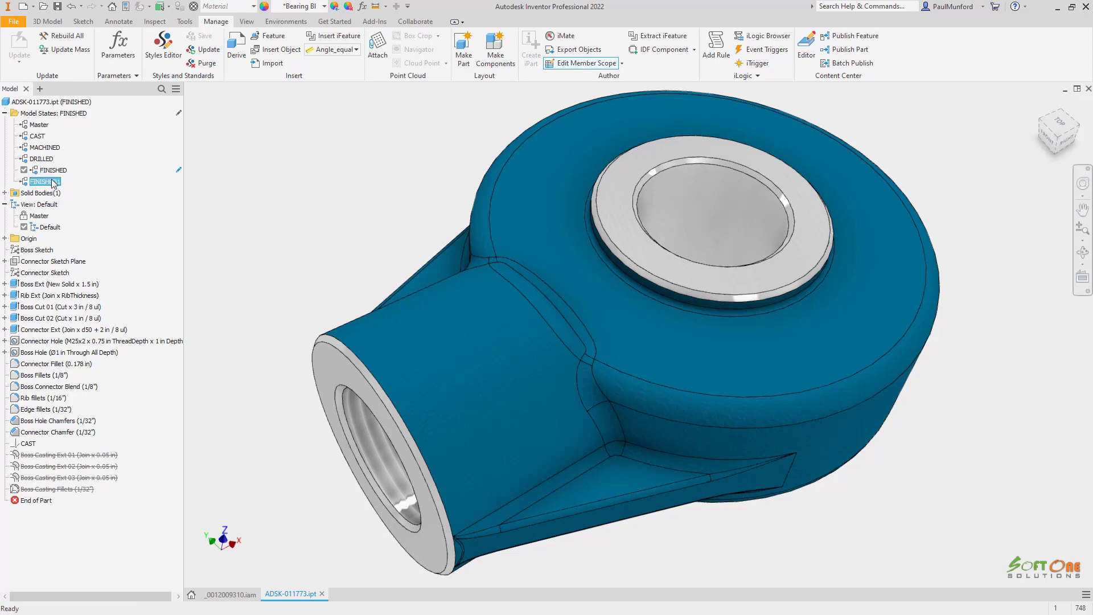
{"action": "double_click", "coordinate": [53, 182]}
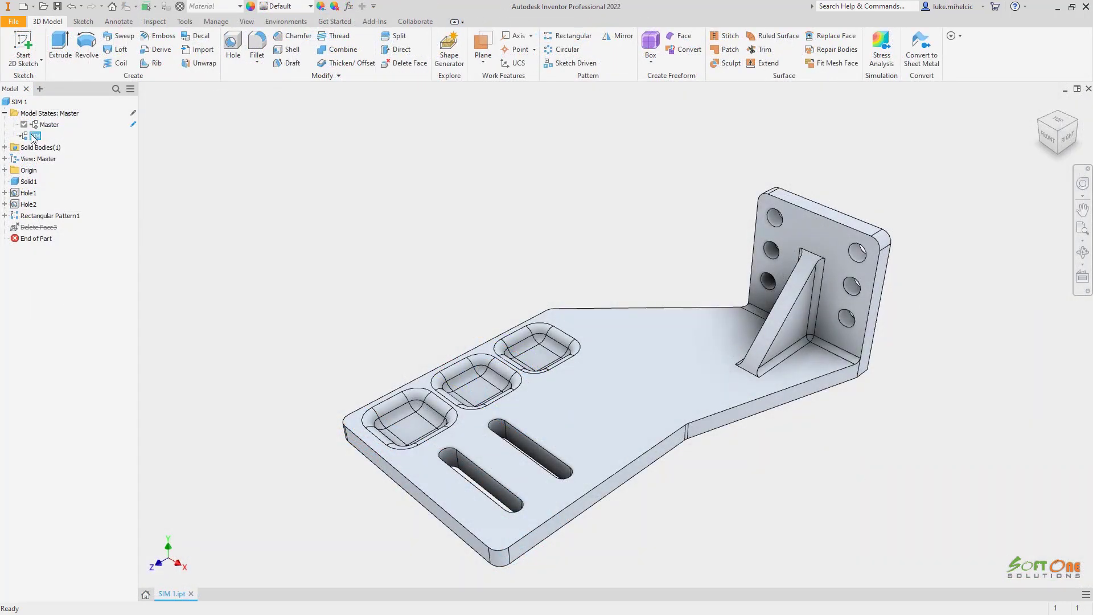
Step: Activate the bracket's SIM model state to view its 0.190687 mm peak displacement result
{"action": "double_click", "coordinate": [34, 136]}
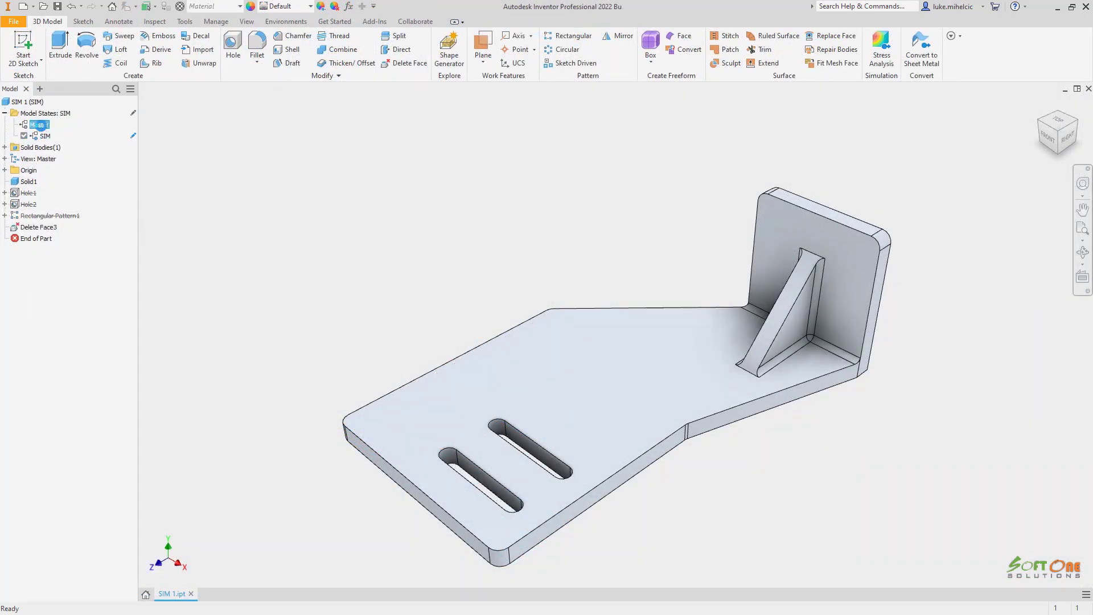
{"action": "double_click", "coordinate": [35, 136]}
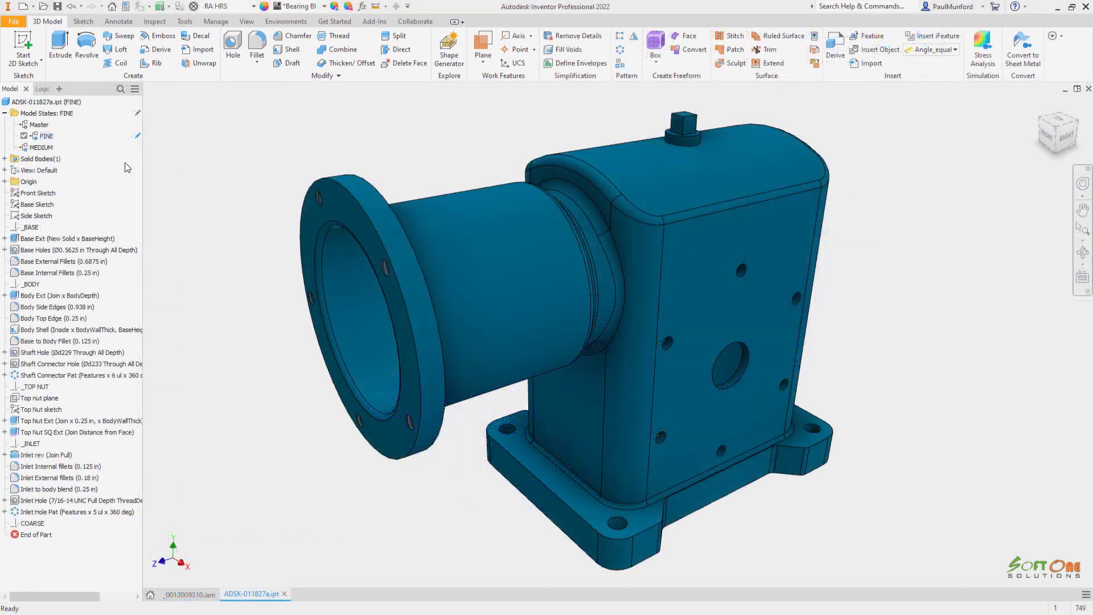
Step: Copy the FINE model state as COARSE and make COARSE active
{"action": "right_click", "coordinate": [49, 138]}
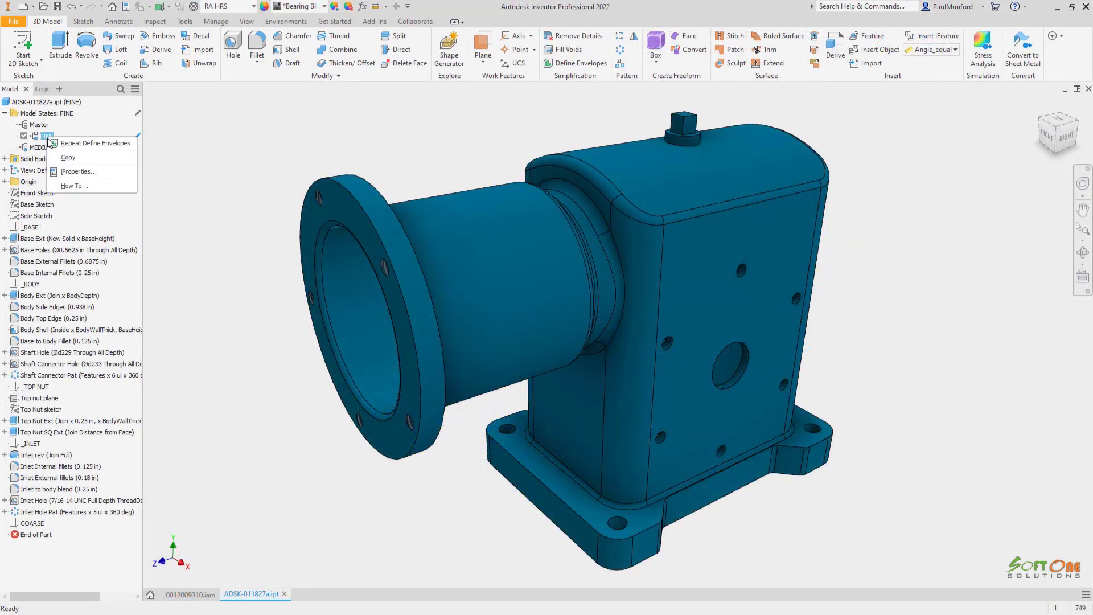
{"action": "left_click", "coordinate": [56, 158]}
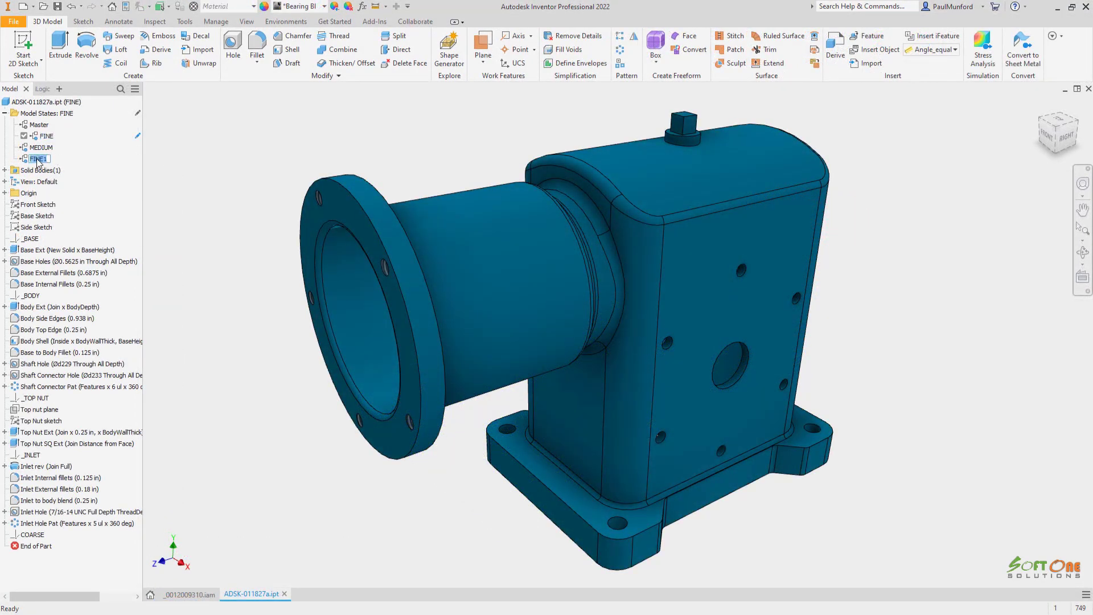
{"action": "right_click", "coordinate": [37, 162]}
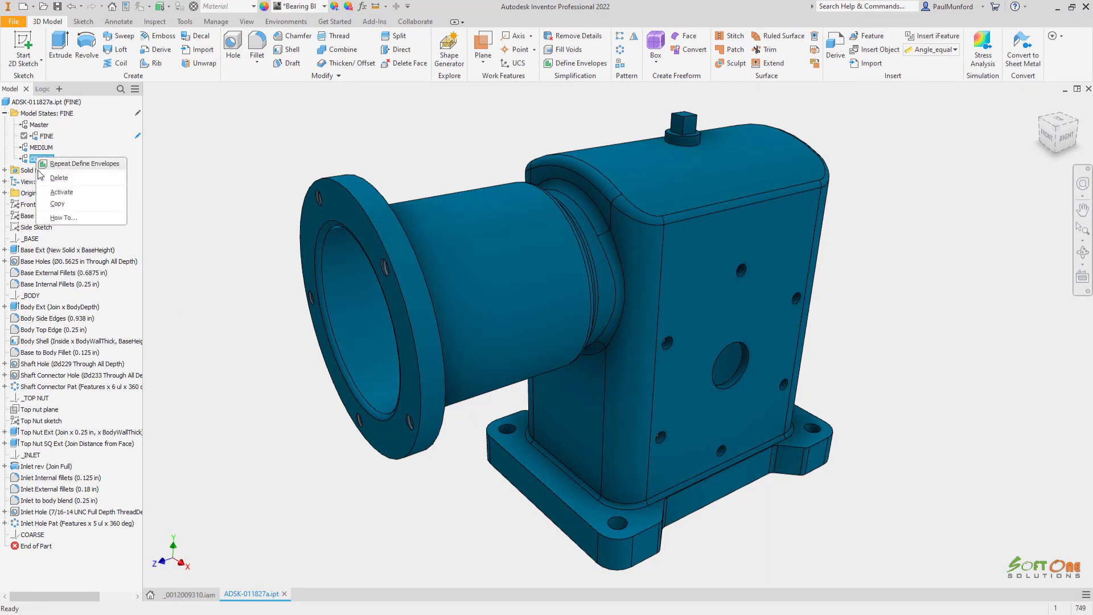
{"action": "left_click", "coordinate": [114, 194]}
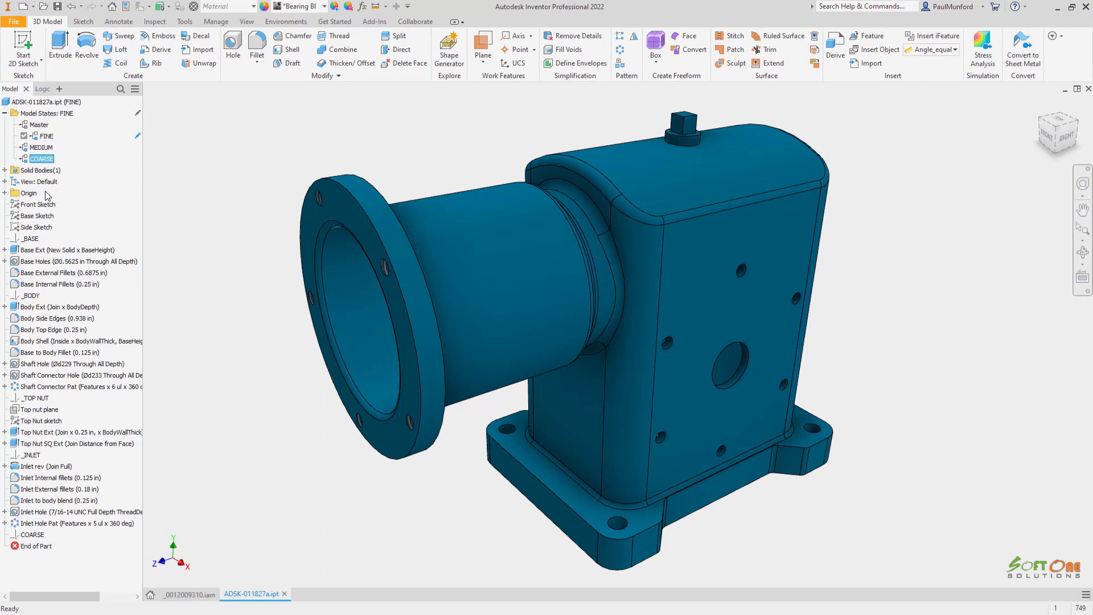
Step: Define a box envelope from the base face stretched up over the whole housing
{"action": "left_click", "coordinate": [570, 64]}
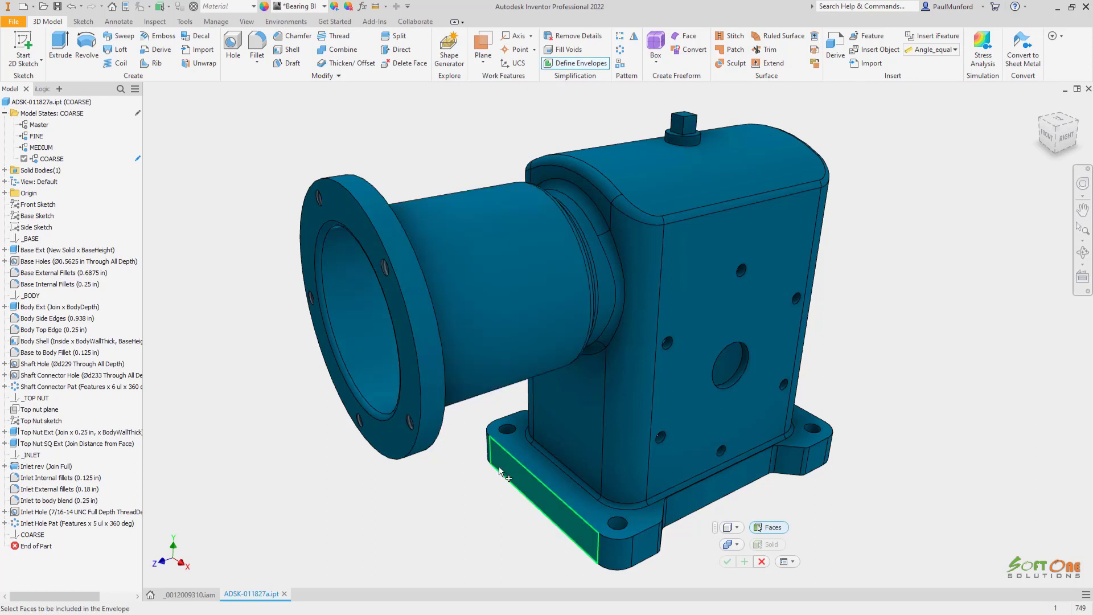
{"action": "left_click", "coordinate": [499, 521]}
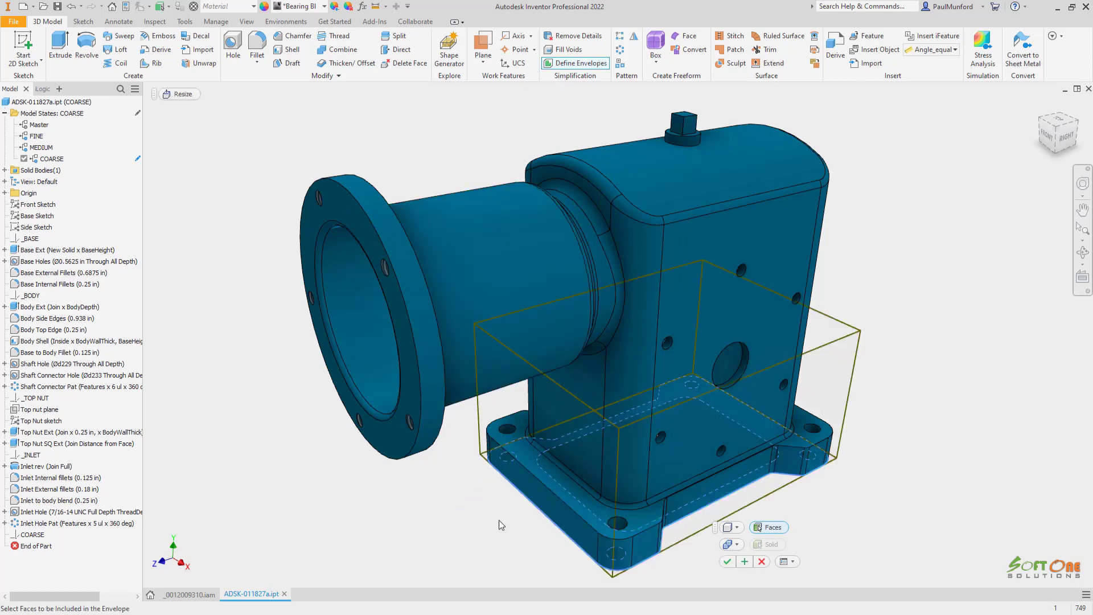
{"action": "left_click_drag", "start_coordinate": [669, 315], "coordinate": [685, 115]}
{"action": "right_click", "coordinate": [684, 117]}
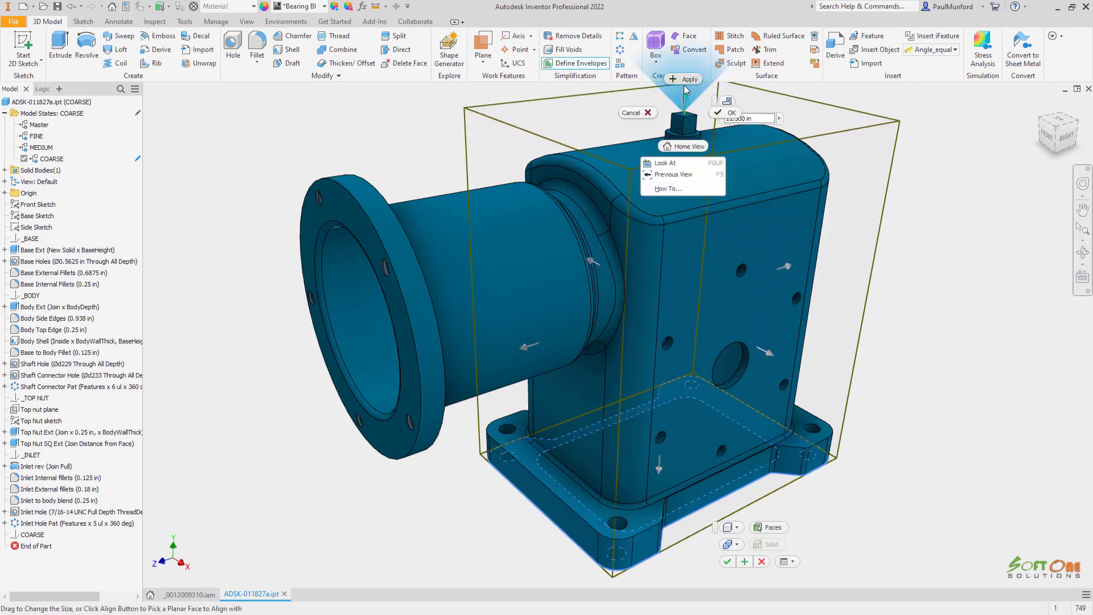
{"action": "left_click", "coordinate": [684, 80]}
Step: Add a cylinder envelope on the inlet flange, lengthened to meet the box
{"action": "left_click", "coordinate": [731, 101]}
{"action": "left_click", "coordinate": [734, 128]}
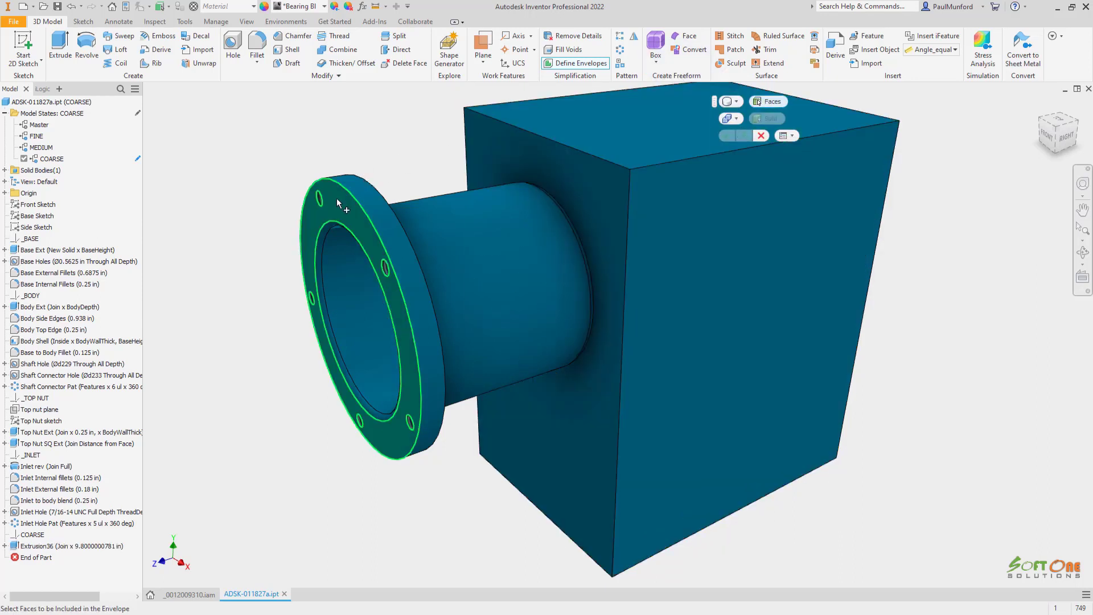
{"action": "left_click", "coordinate": [335, 208]}
{"action": "left_click_drag", "start_coordinate": [521, 293], "coordinate": [627, 234]}
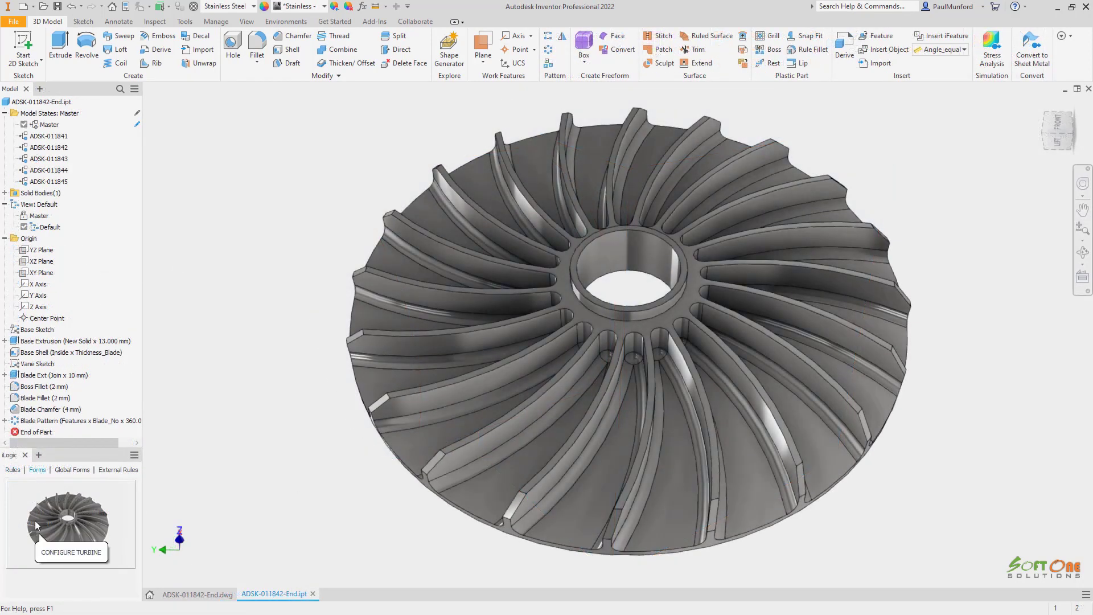
Step: Cycle the impeller through part numbers ADSK-011841 to ADSK-011845 in the CONFIGURATION form, ending on ADSK-011841
{"action": "left_click", "coordinate": [35, 520]}
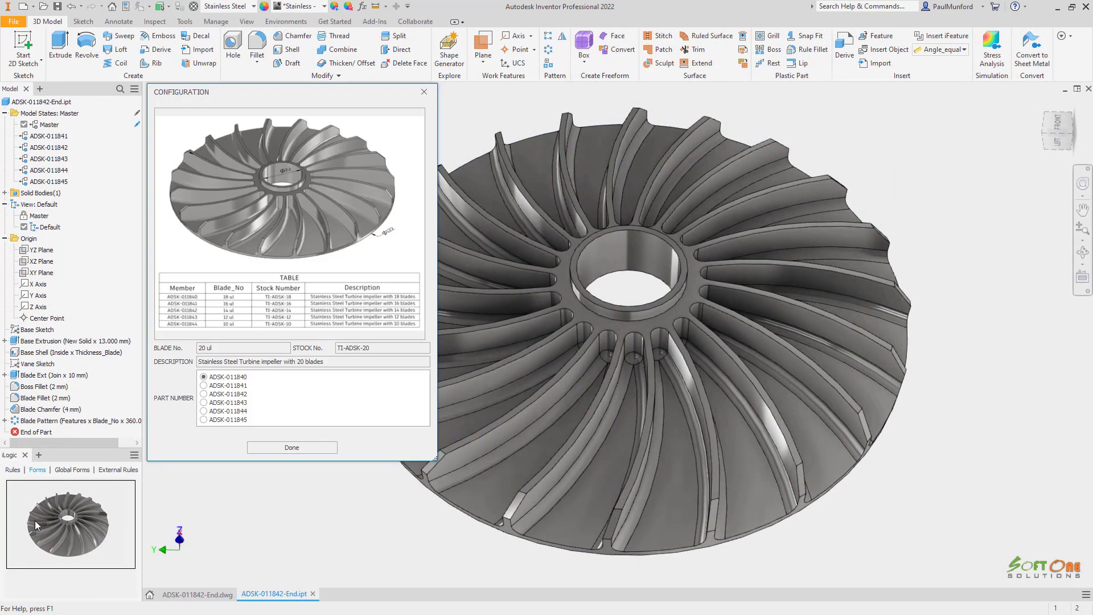
{"action": "left_click", "coordinate": [204, 385]}
{"action": "left_click", "coordinate": [205, 395]}
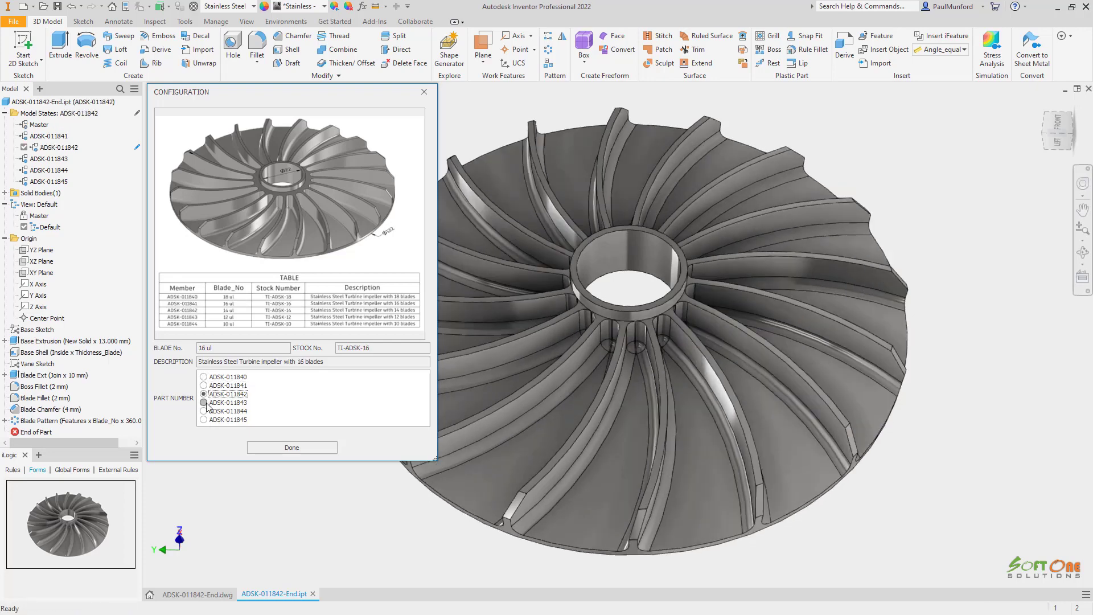
{"action": "left_click", "coordinate": [205, 403]}
{"action": "left_click", "coordinate": [205, 411]}
{"action": "left_click", "coordinate": [204, 420]}
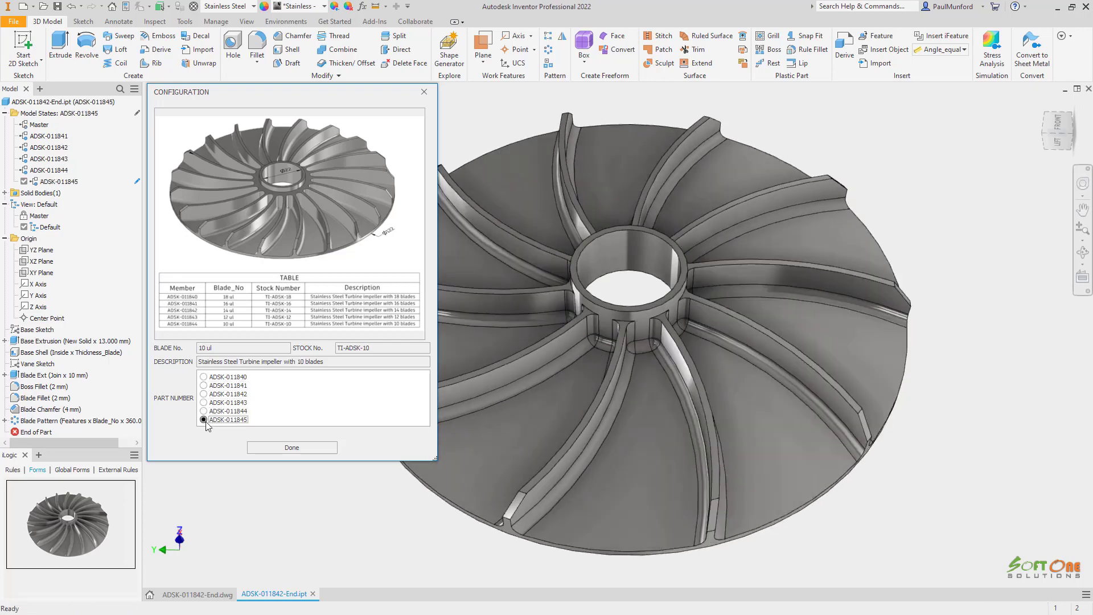
{"action": "left_click", "coordinate": [203, 386]}
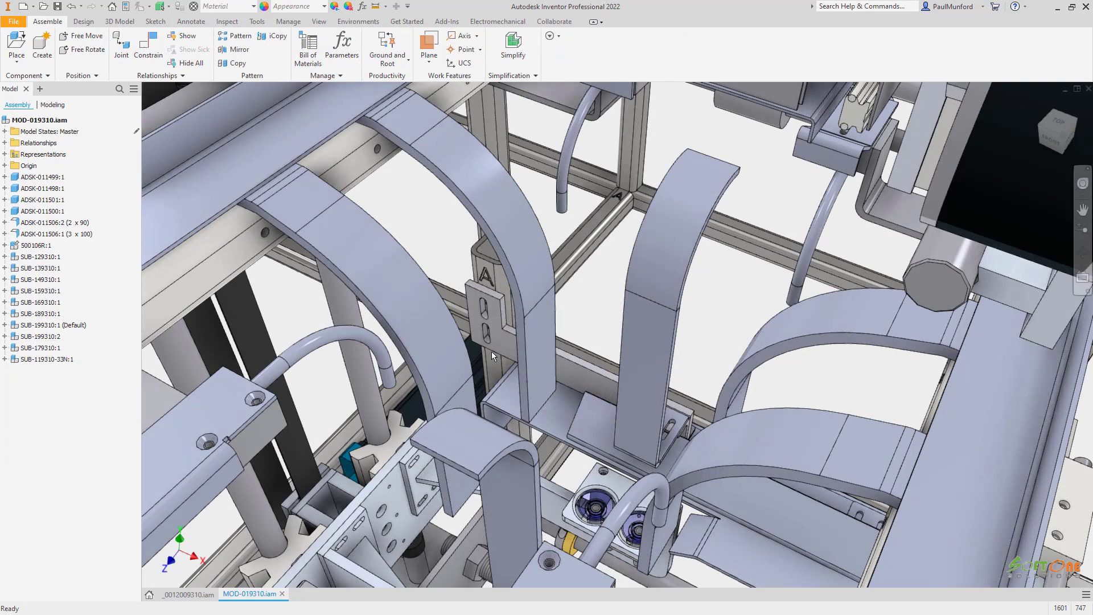
Step: Expand ADSK-011506:1's model states and switch the bracket from 3.75 x 107.5 to 2 x 90
{"action": "left_click", "coordinate": [5, 234]}
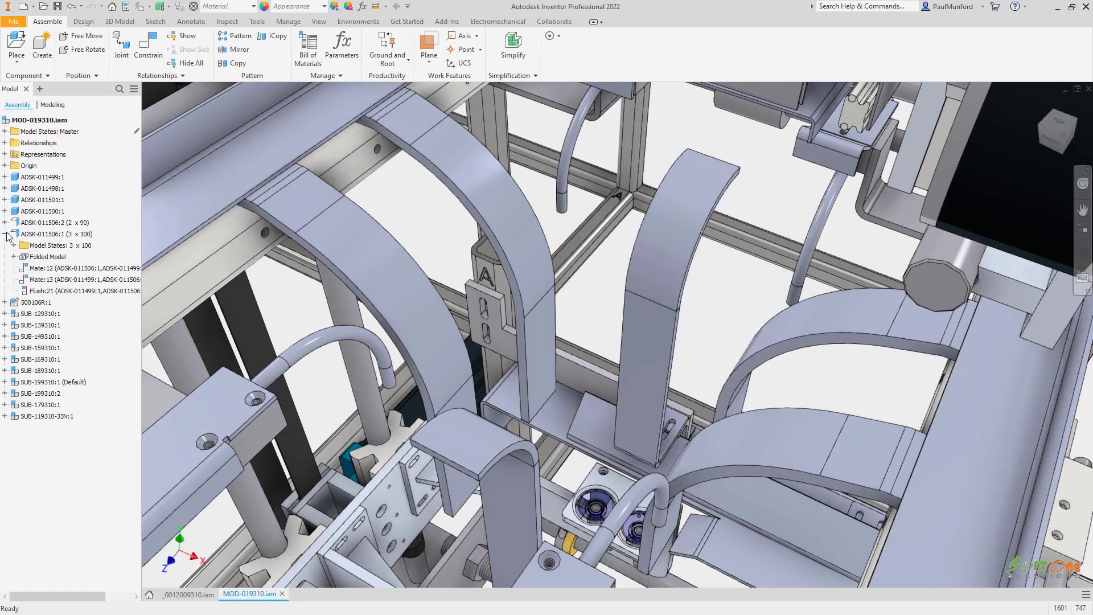
{"action": "left_click", "coordinate": [13, 245]}
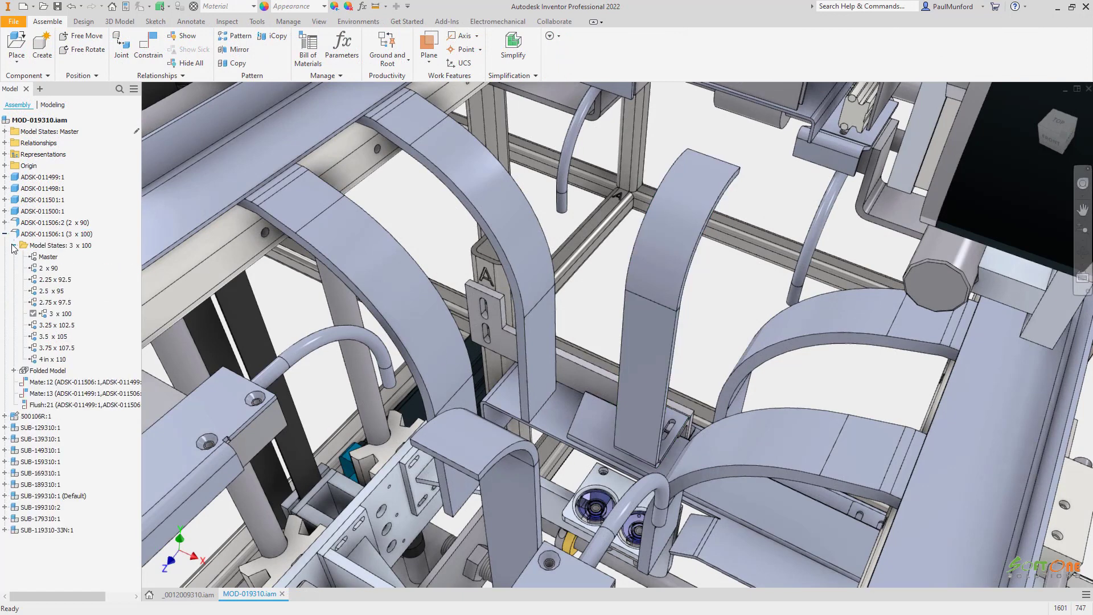
{"action": "double_click", "coordinate": [41, 348]}
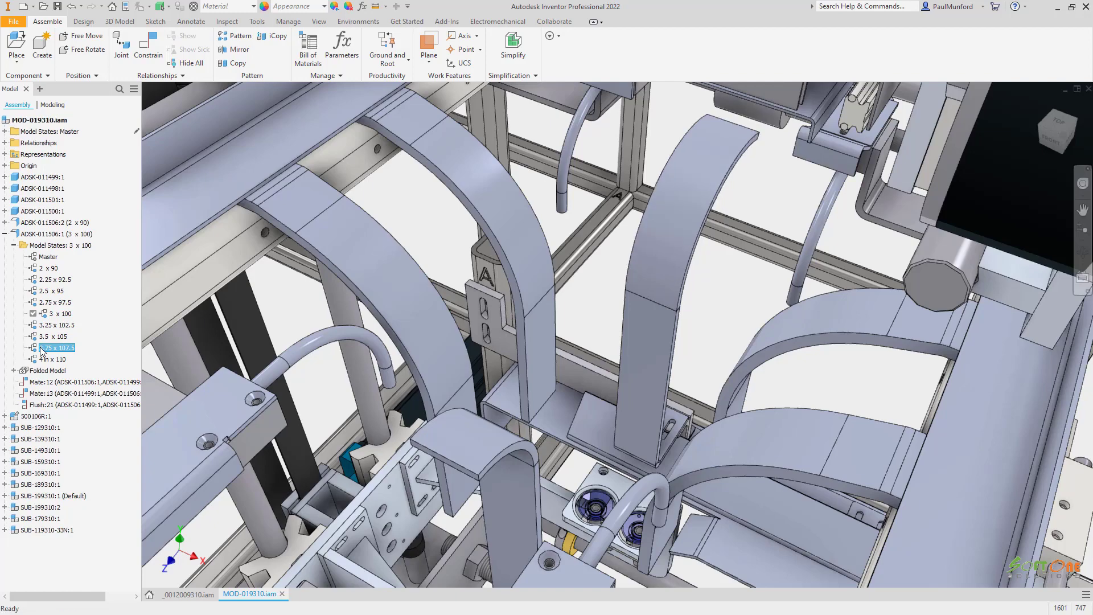
{"action": "double_click", "coordinate": [47, 270]}
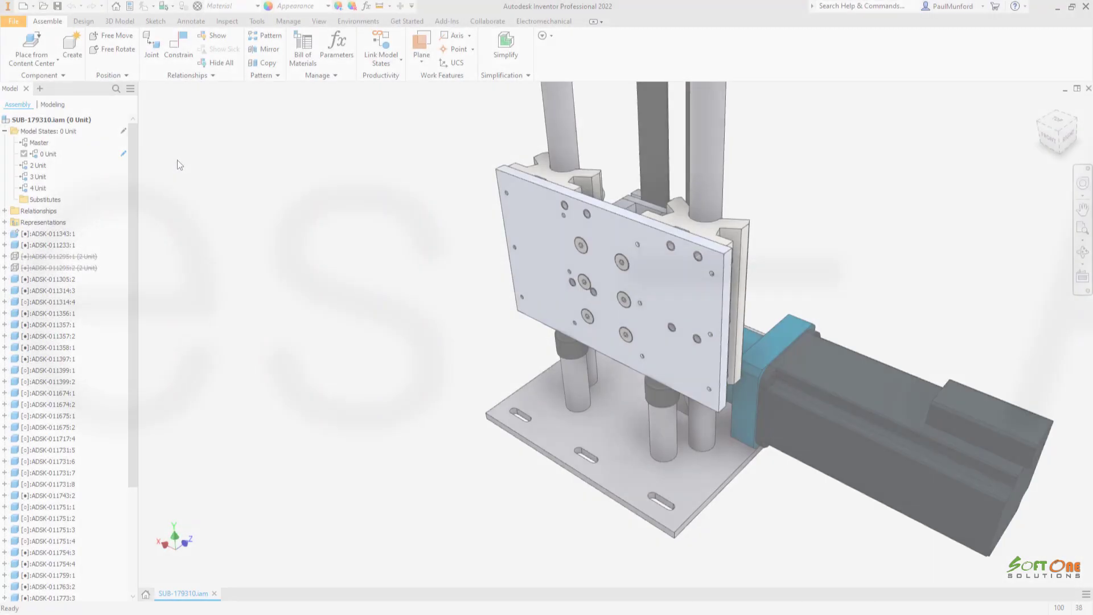
Step: Cycle the vacuum-cup subassembly through 2, 3 and 4 Unit, then back down to 0 Unit
{"action": "left_click", "coordinate": [39, 165]}
{"action": "right_click", "coordinate": [42, 169]}
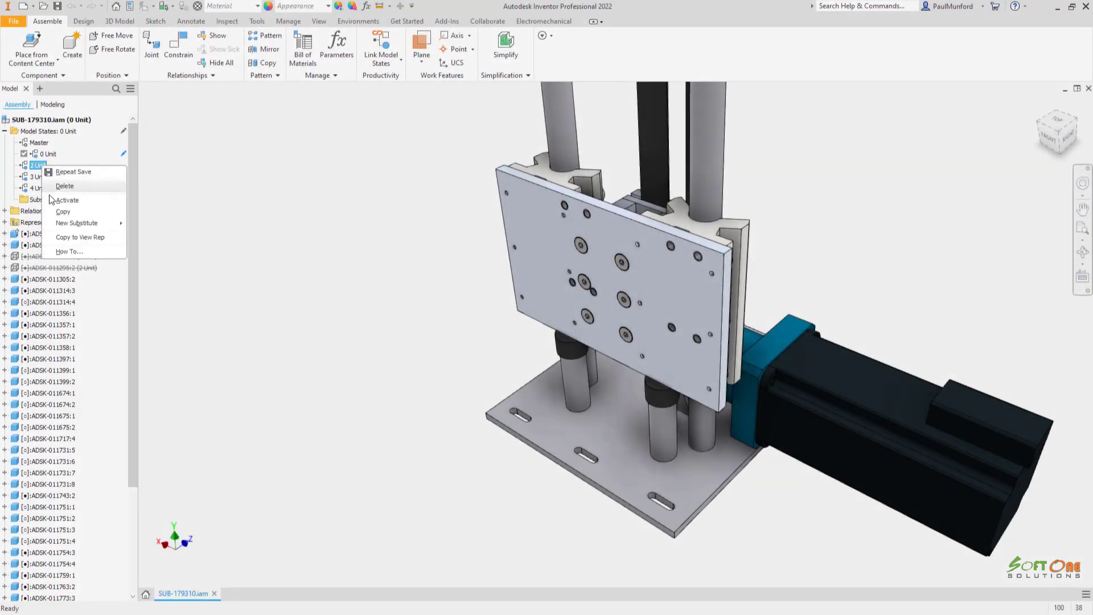
{"action": "left_click", "coordinate": [63, 208]}
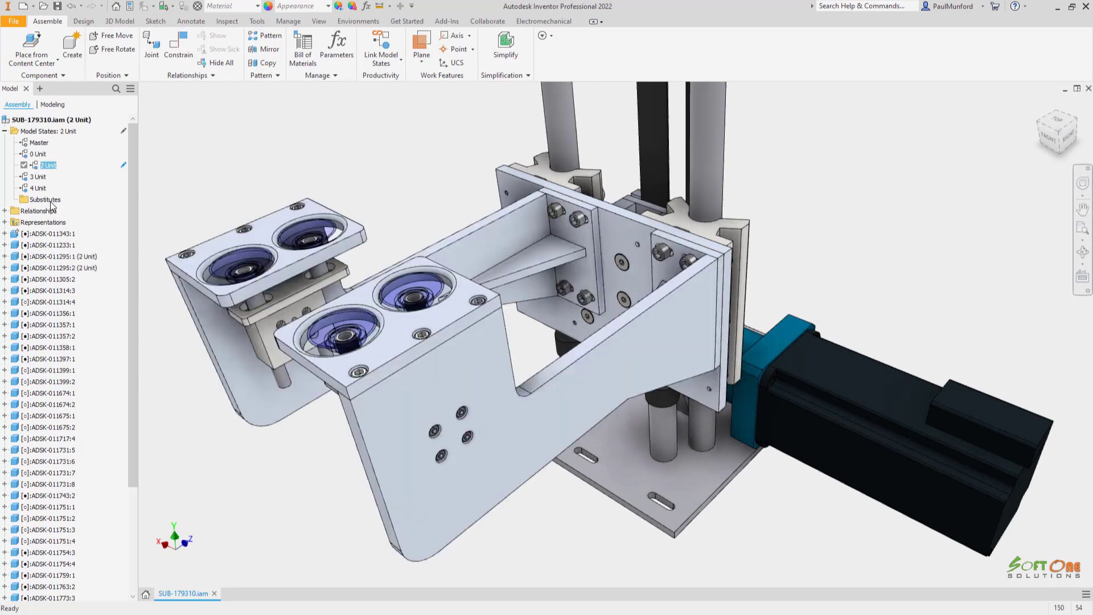
{"action": "double_click", "coordinate": [38, 177]}
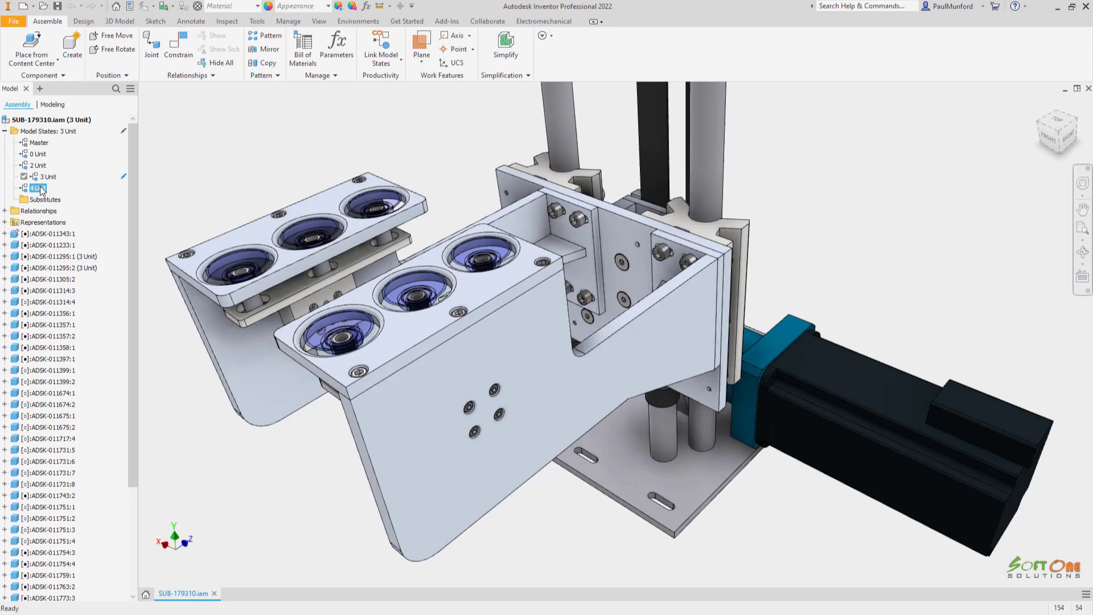
{"action": "double_click", "coordinate": [37, 188]}
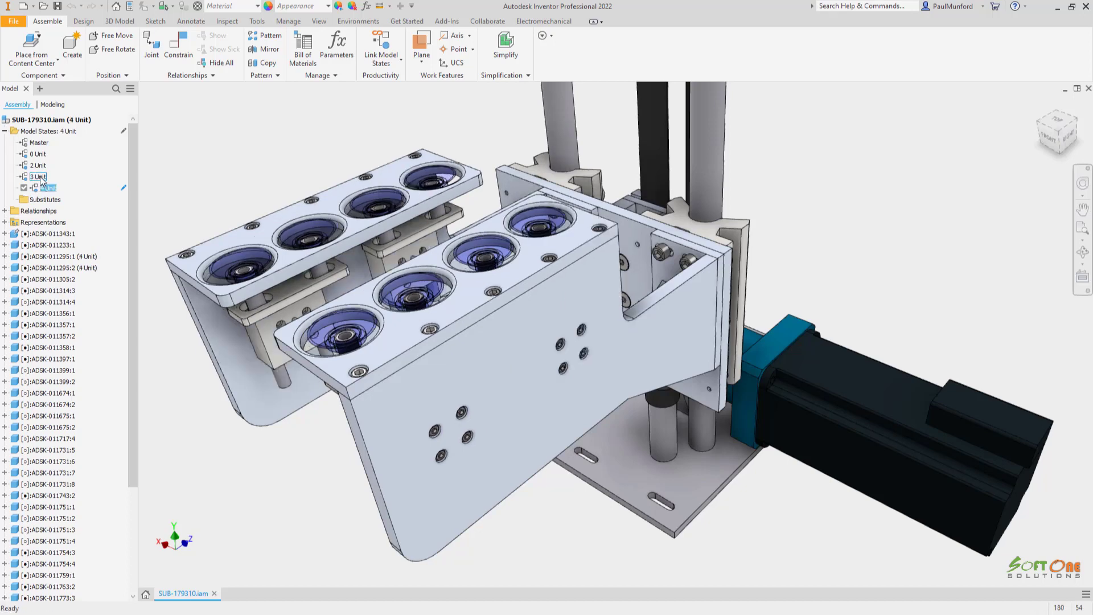
{"action": "double_click", "coordinate": [39, 177]}
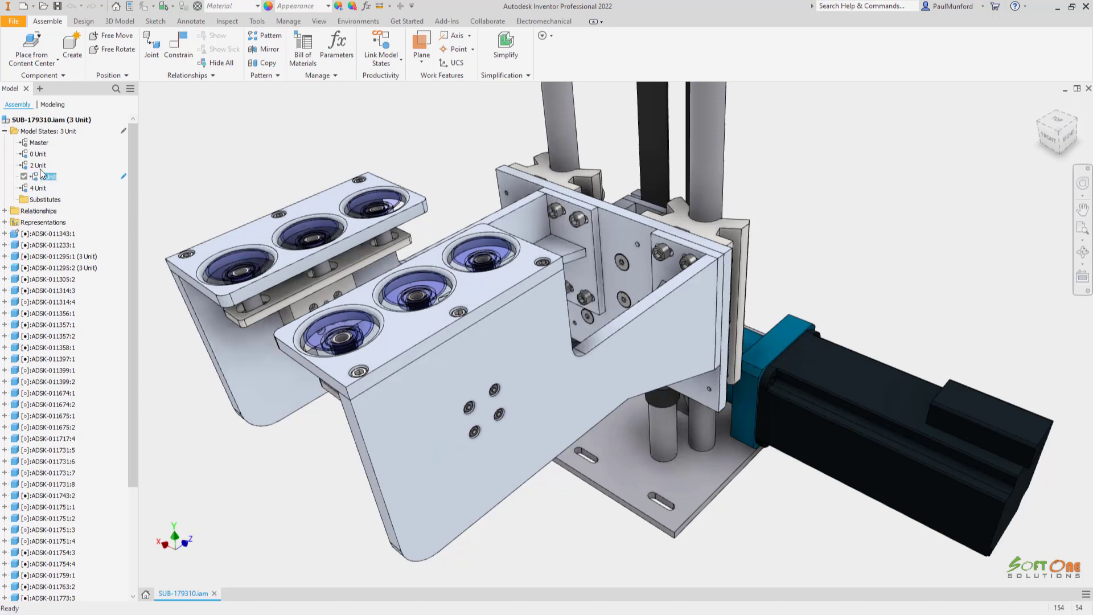
{"action": "double_click", "coordinate": [39, 166]}
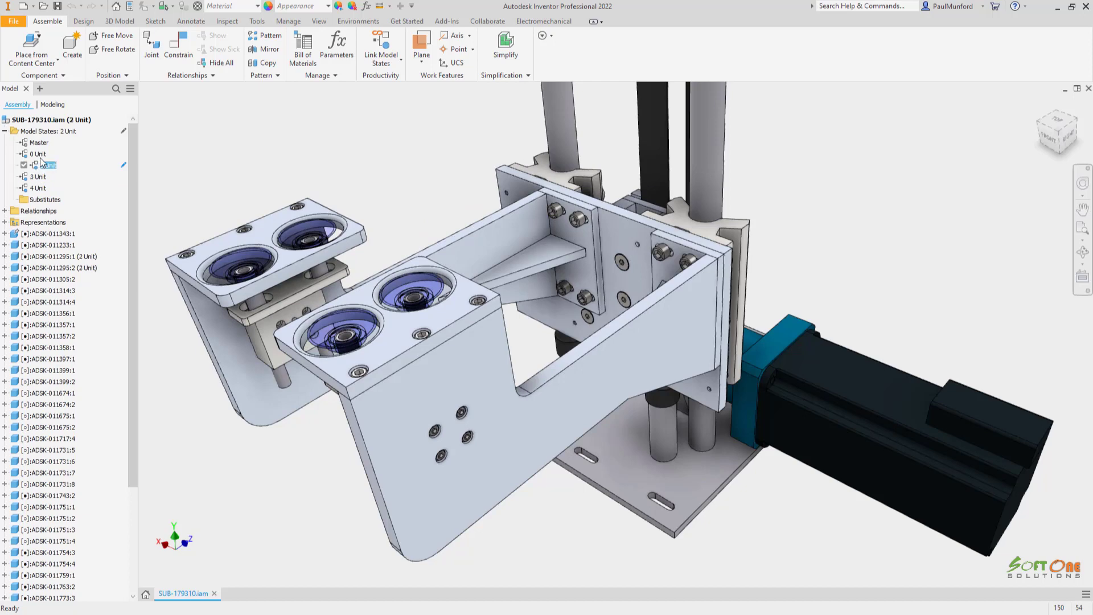
{"action": "double_click", "coordinate": [38, 155]}
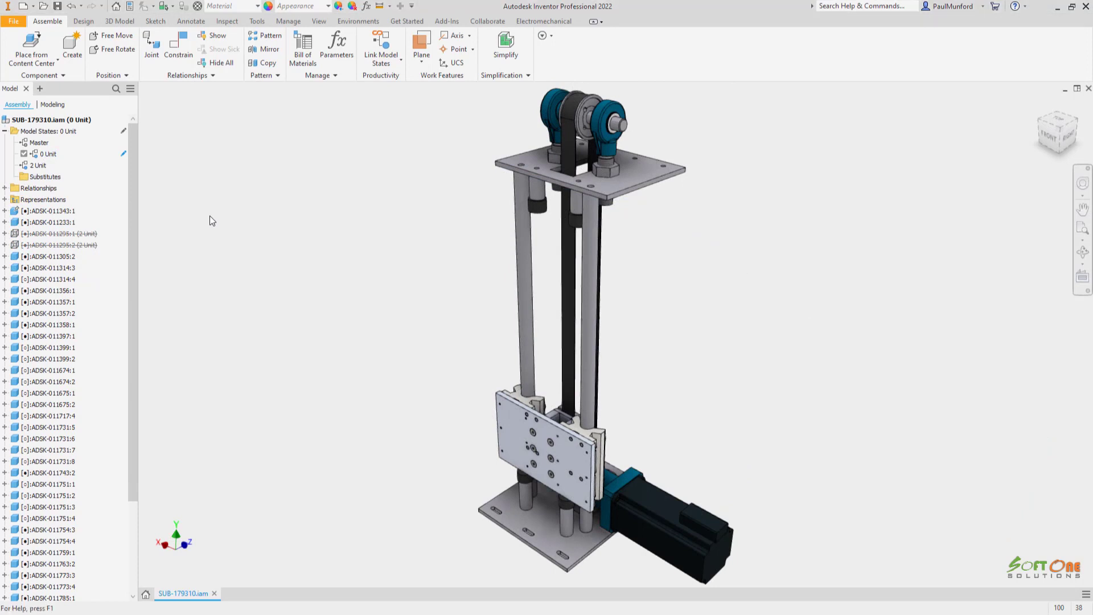
Step: Activate the 2 Unit model state and open the model states in Edit via Spreadsheet
{"action": "right_click", "coordinate": [45, 166]}
{"action": "left_click", "coordinate": [55, 199]}
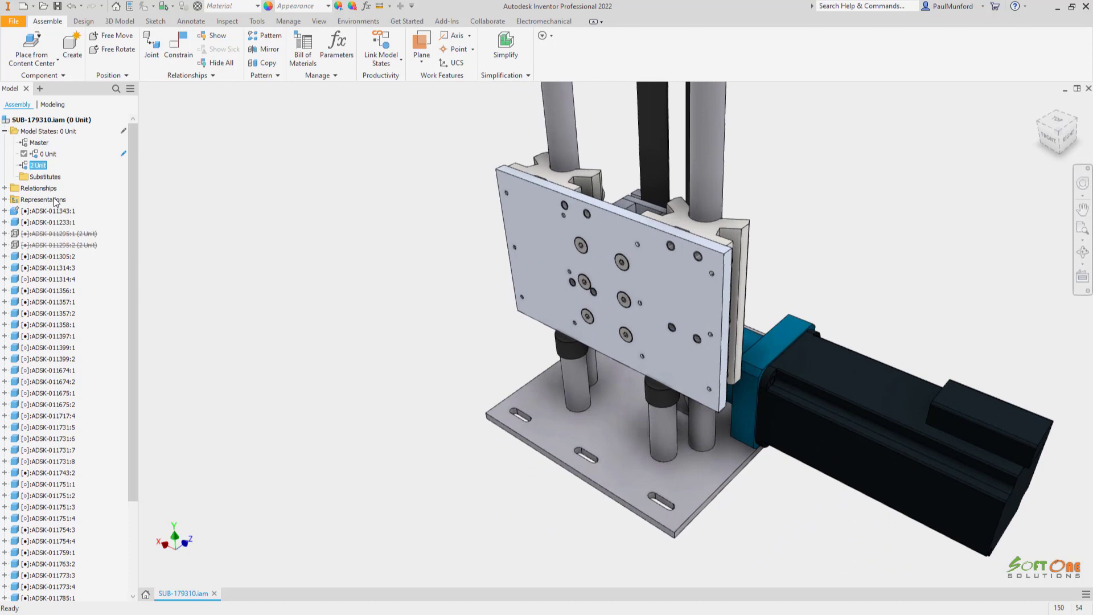
{"action": "right_click", "coordinate": [57, 132]}
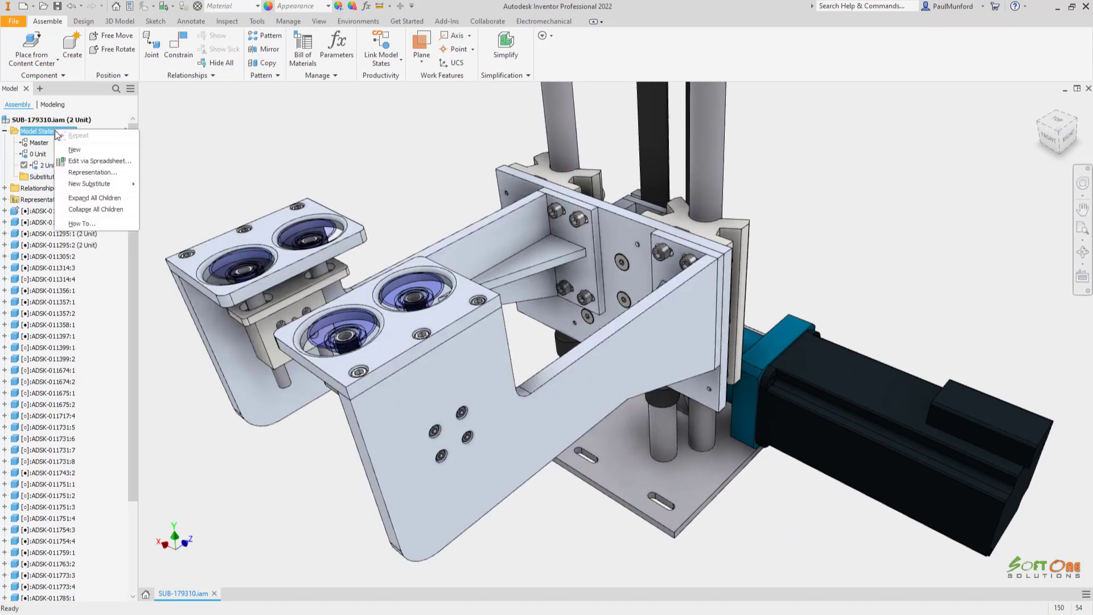
{"action": "left_click", "coordinate": [85, 161]}
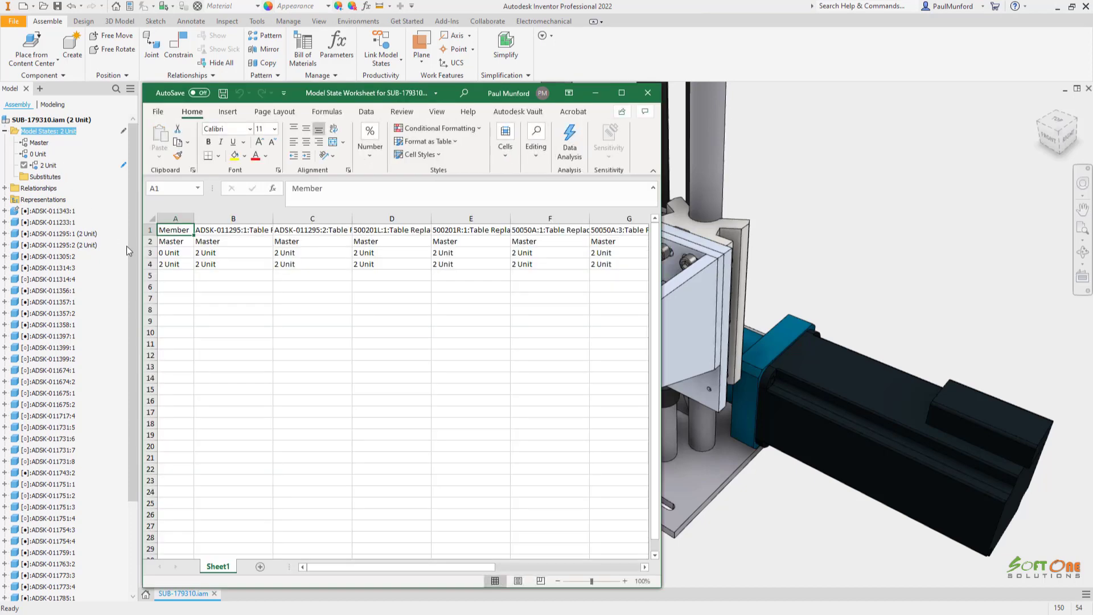
Step: In Excel, fill the member rows down to 3 Unit and 4 Unit, then save and close
{"action": "left_click", "coordinate": [174, 264]}
{"action": "left_click_drag", "start_coordinate": [193, 270], "coordinate": [193, 292]}
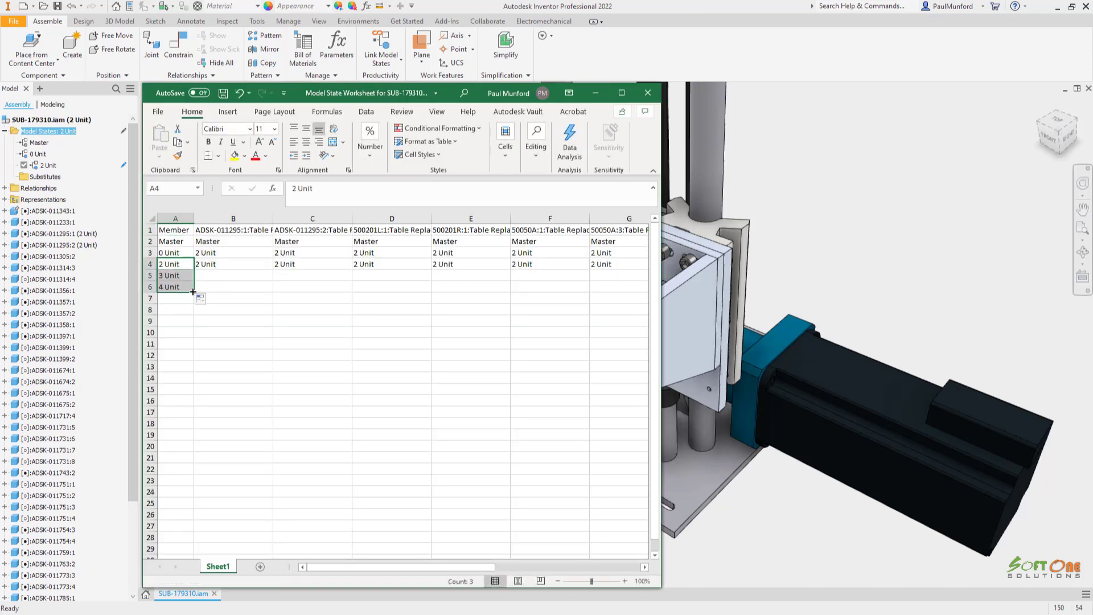
{"action": "left_click", "coordinate": [193, 291]}
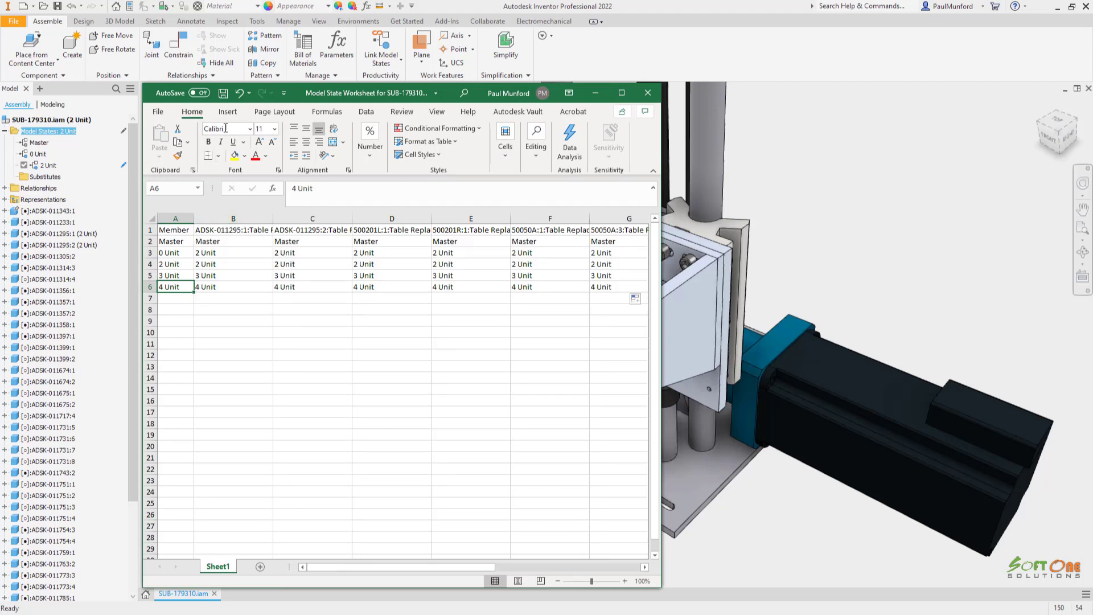
{"action": "left_click", "coordinate": [222, 93]}
{"action": "left_click", "coordinate": [647, 93]}
Step: Activate the new 3 Unit then 4 Unit model states and open the Bill of Materials for 4 Unit
{"action": "double_click", "coordinate": [38, 177]}
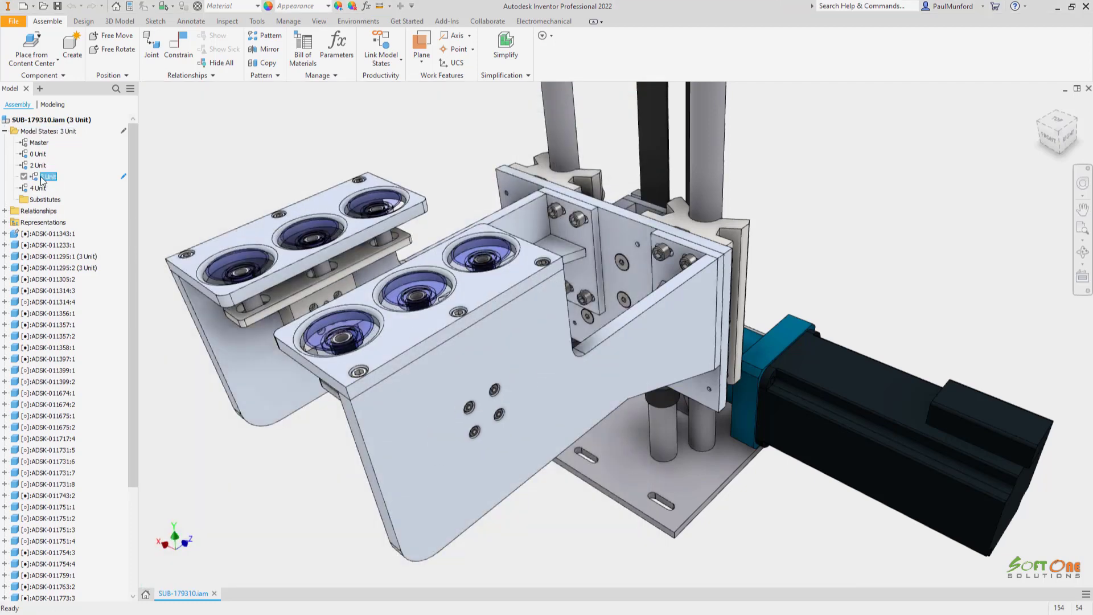
{"action": "double_click", "coordinate": [40, 188]}
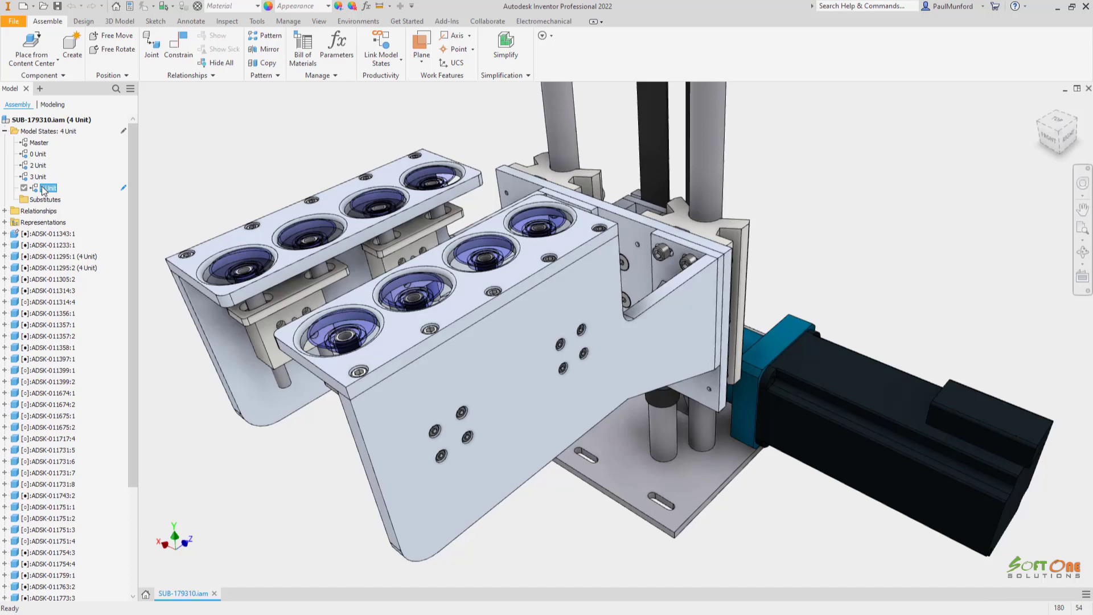
{"action": "left_click", "coordinate": [302, 50]}
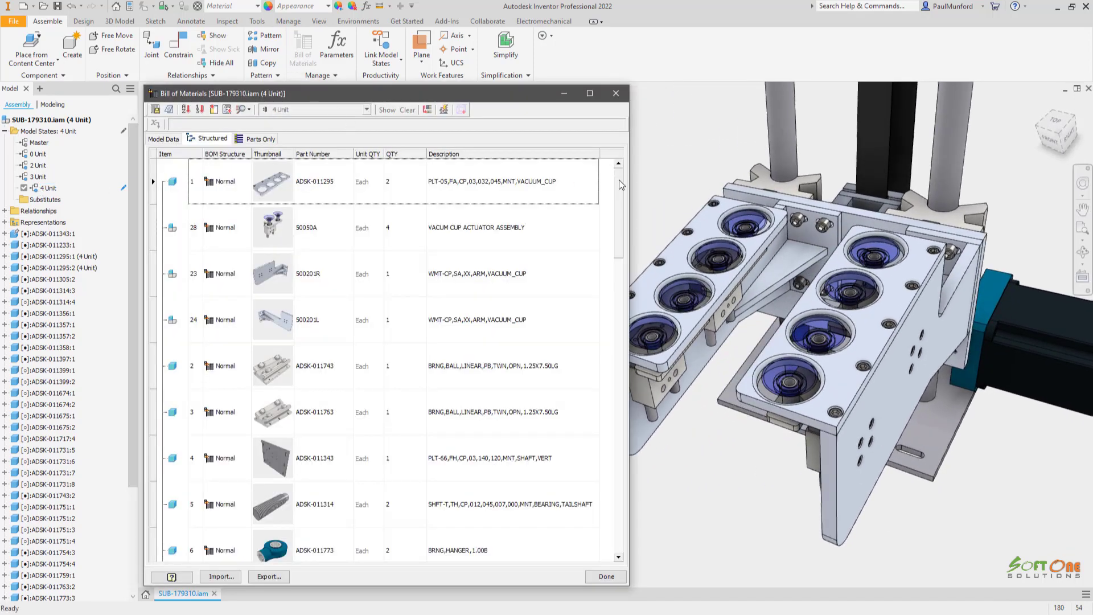
{"action": "left_click_drag", "start_coordinate": [621, 185], "coordinate": [620, 209]}
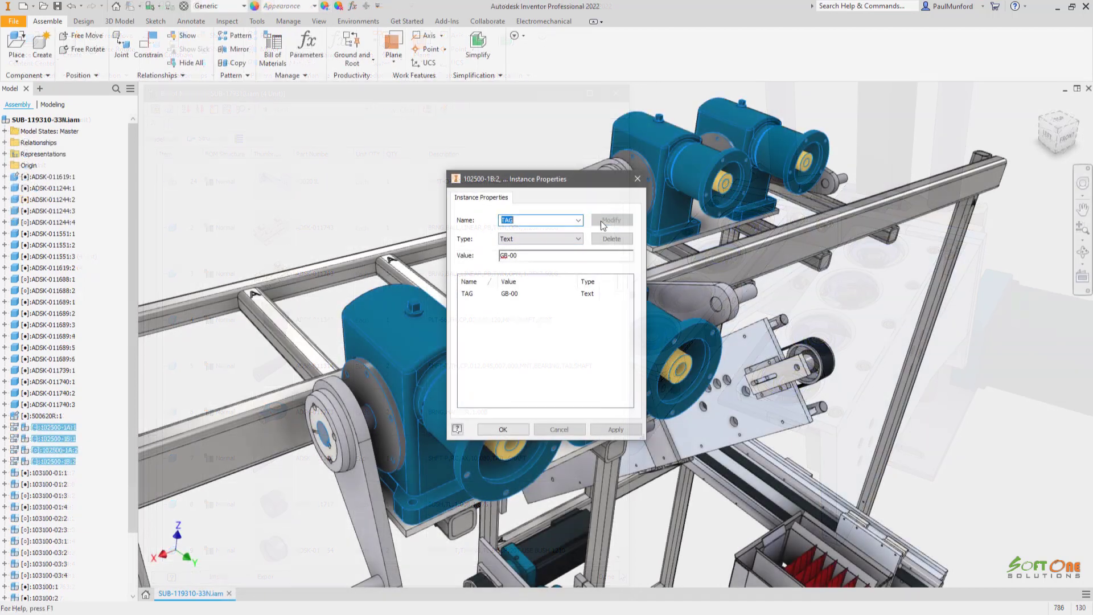
Step: Confirm the gearbox TAG property, then tag the gearbox rows GB-01, GB-02, GB-03 in the BOM
{"action": "left_click", "coordinate": [511, 432]}
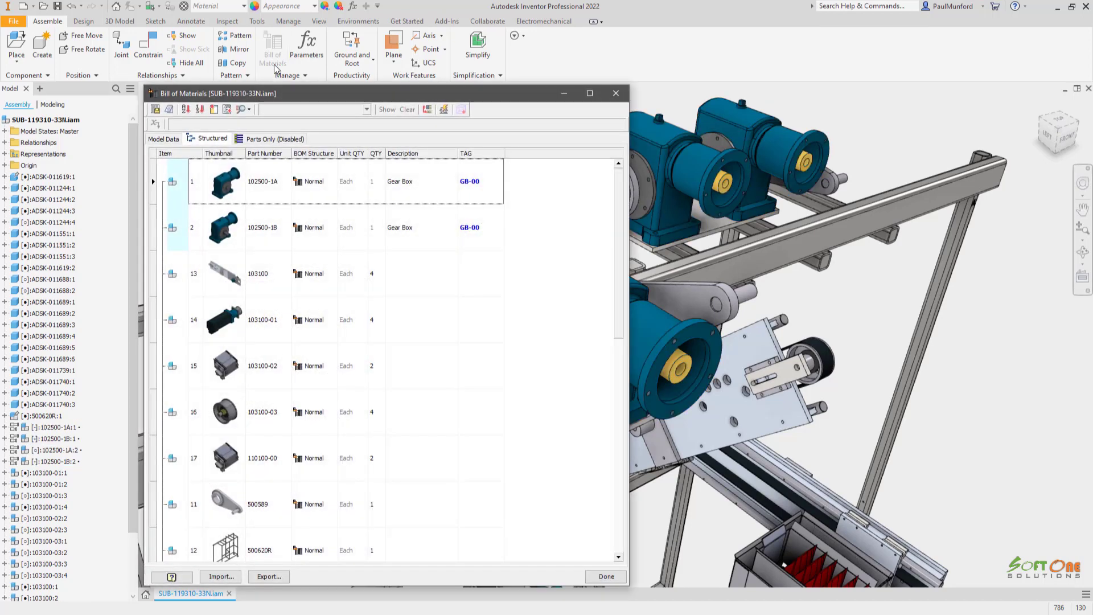
{"action": "left_click", "coordinate": [483, 182]}
{"action": "left_click", "coordinate": [483, 182]}
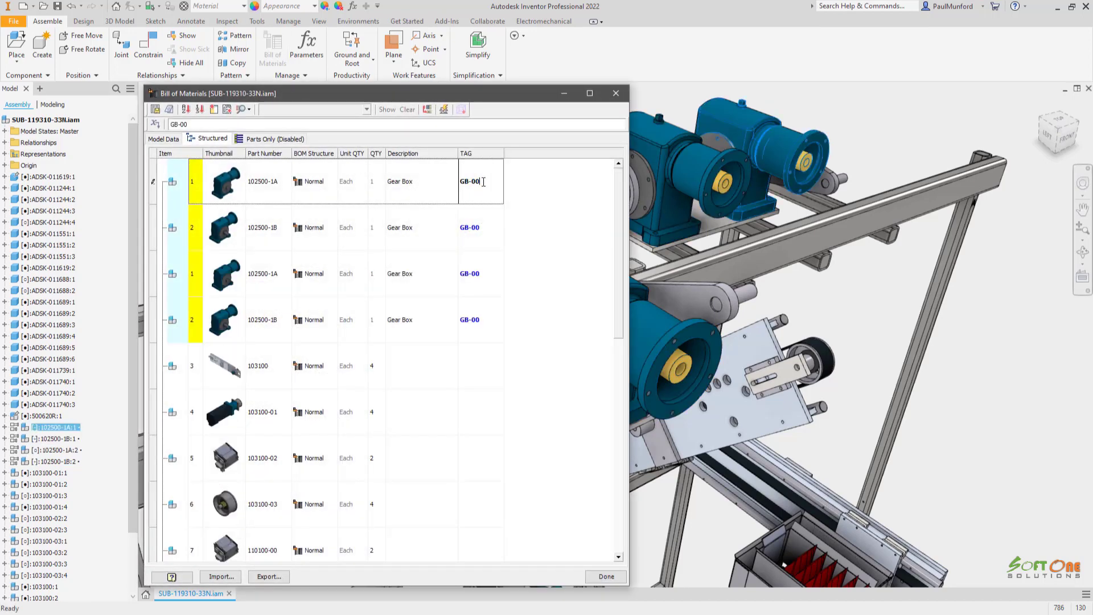
{"action": "left_click", "coordinate": [487, 228]}
{"action": "left_click", "coordinate": [487, 273]}
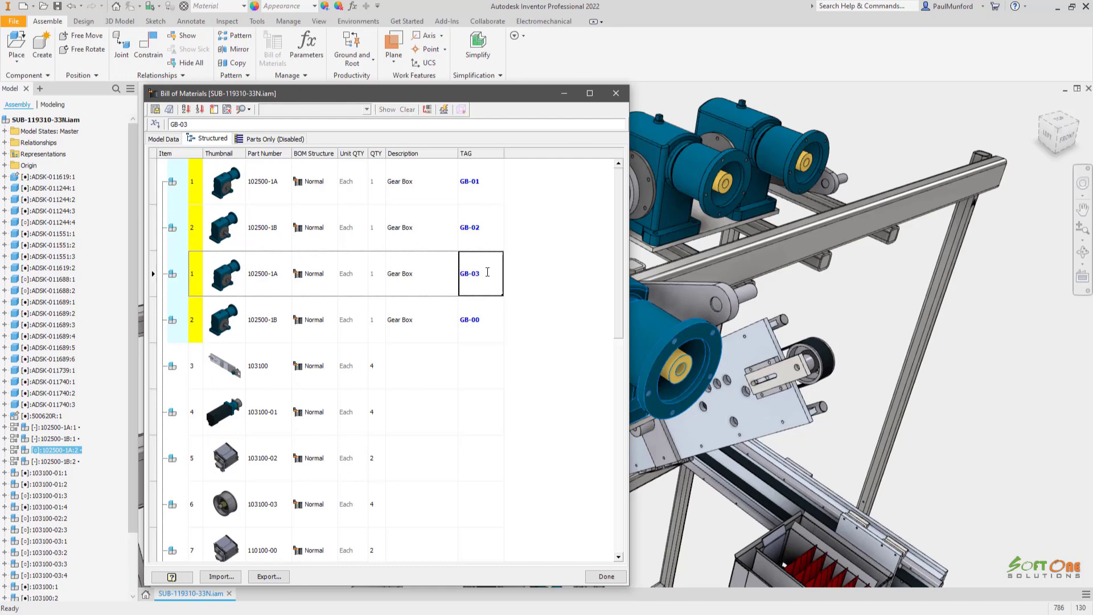
{"action": "left_click", "coordinate": [489, 320]}
Step: Tag the last gearbox GB-04, pick the TAG balloon style, and place balloons GB-04 and GB-03
{"action": "type", "text": "GB-04"}
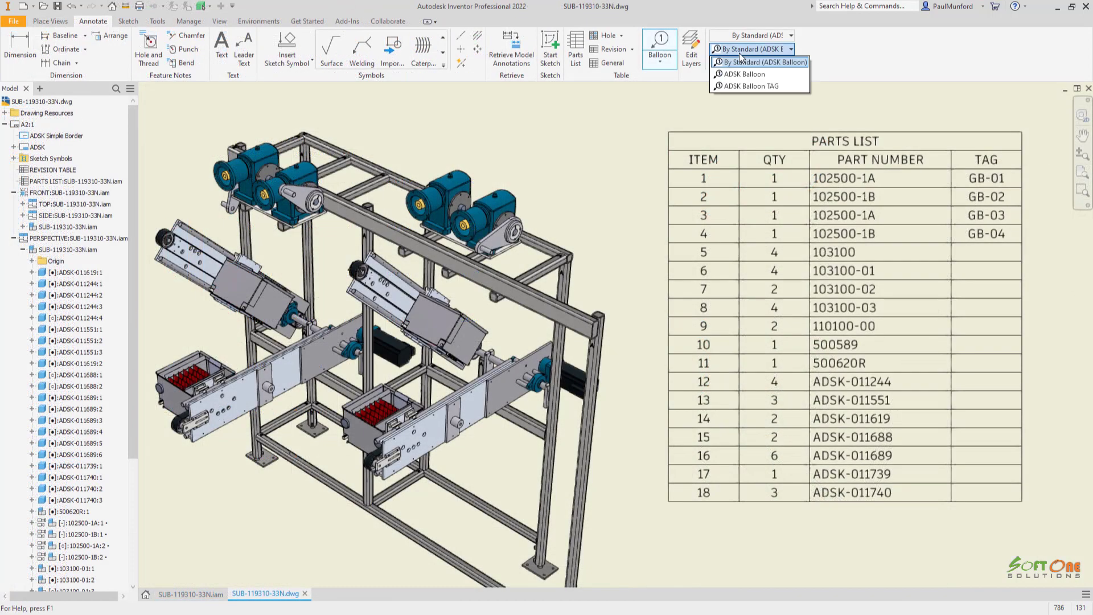
{"action": "left_click", "coordinate": [739, 86]}
{"action": "left_click", "coordinate": [262, 141]}
{"action": "left_click", "coordinate": [228, 122]}
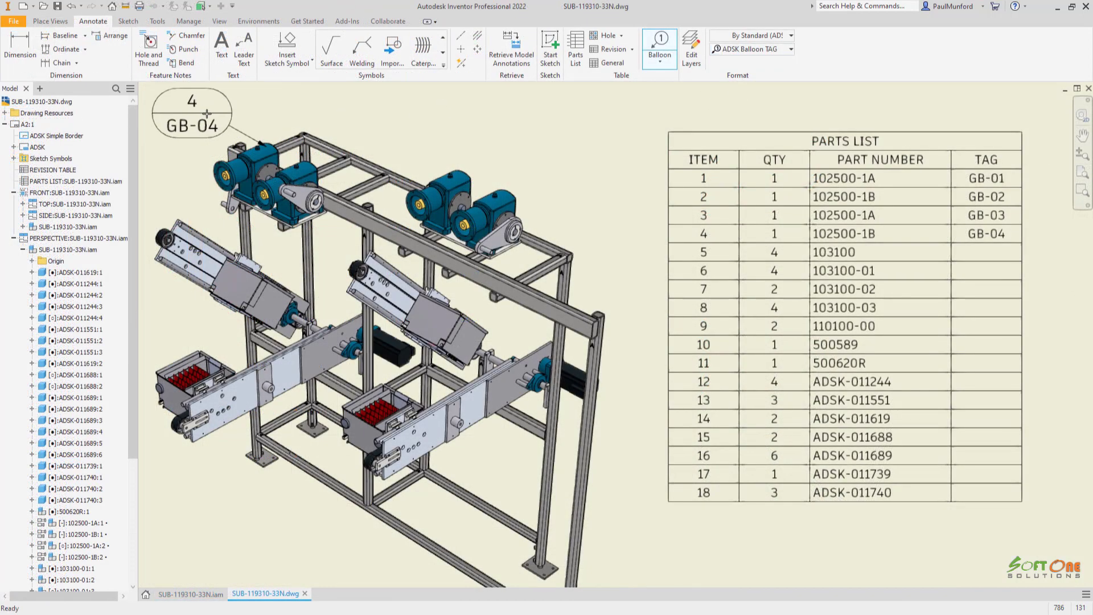
{"action": "left_click", "coordinate": [308, 171]}
{"action": "left_click", "coordinate": [387, 123]}
Step: Place balloons GB-02 and GB-01 on the right-hand gearboxes and finish ballooning
{"action": "left_click", "coordinate": [465, 169]}
{"action": "left_click", "coordinate": [515, 137]}
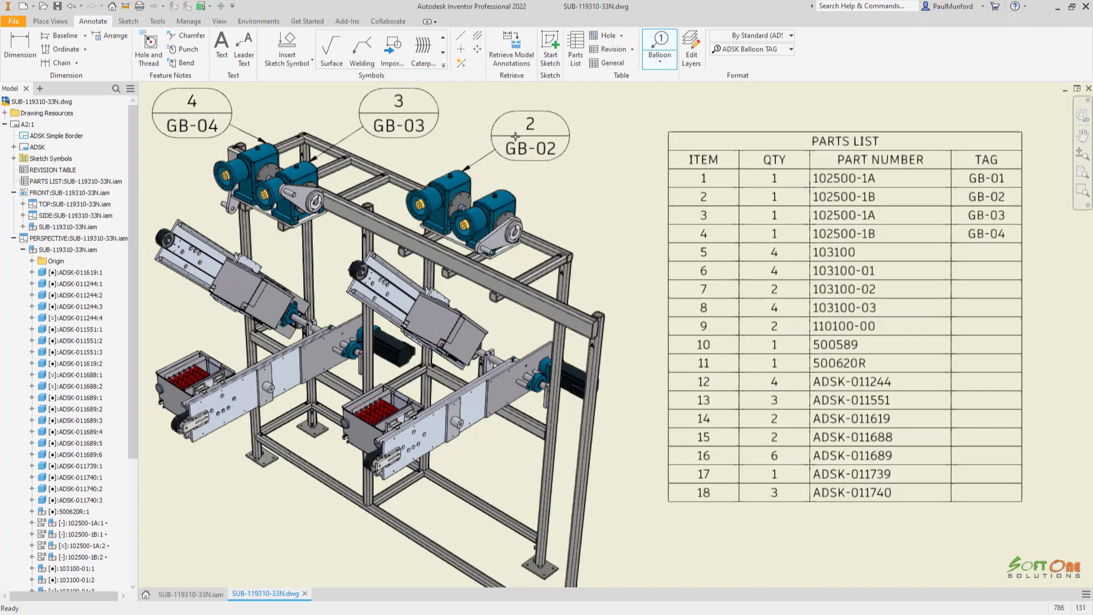
{"action": "left_click", "coordinate": [516, 195]}
{"action": "left_click", "coordinate": [555, 196]}
{"action": "right_click", "coordinate": [538, 196]}
{"action": "left_click", "coordinate": [540, 214]}
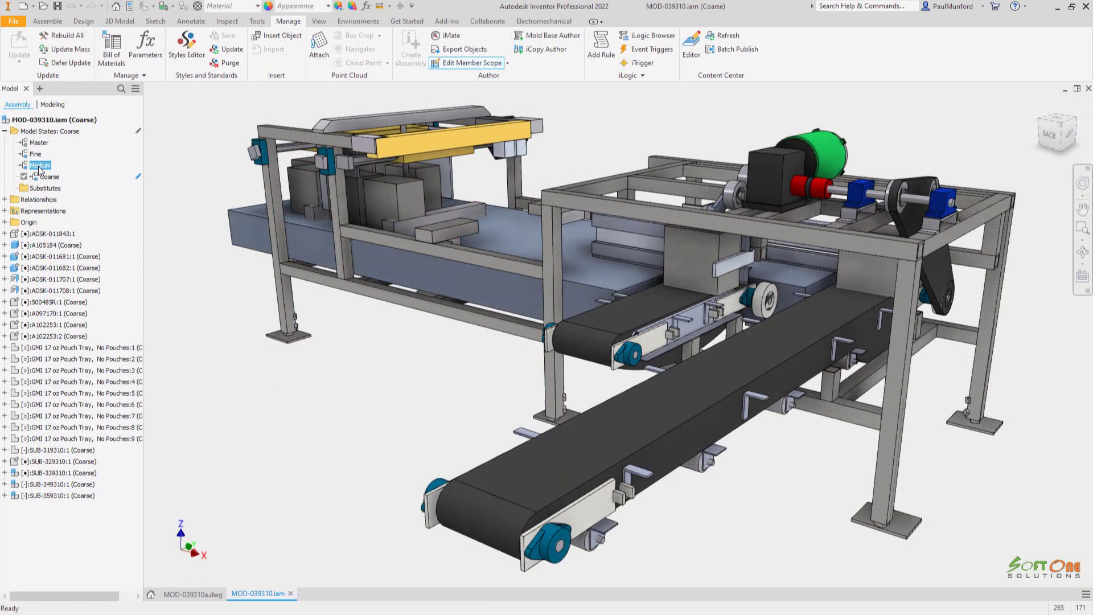
Step: Switch the conveyor through Medium, Fine, Medium, Coarse and Medium, ending on the Fine model state
{"action": "double_click", "coordinate": [39, 166]}
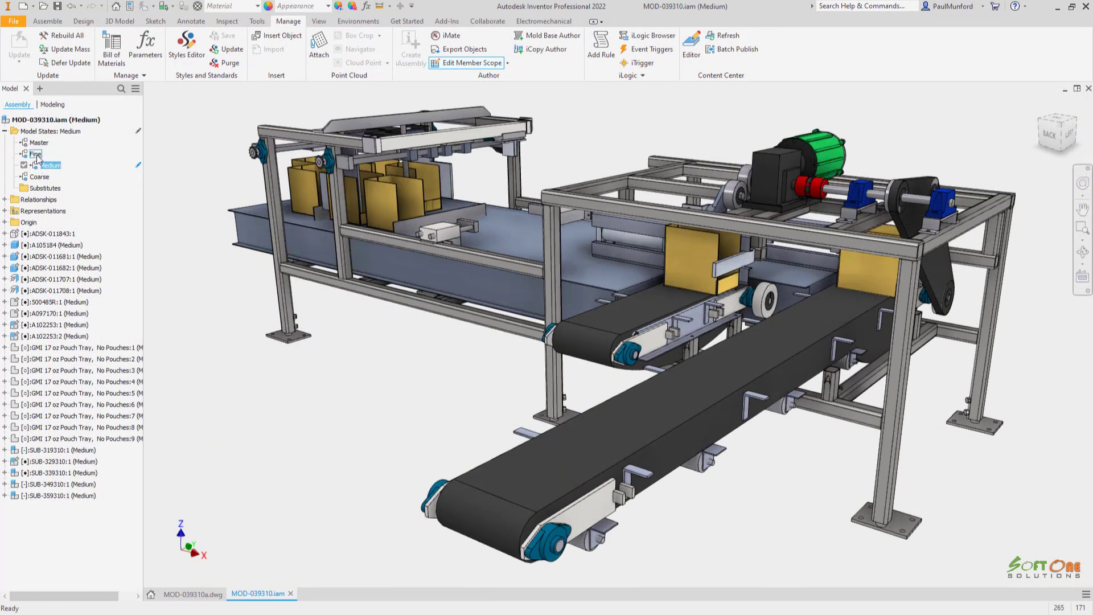
{"action": "left_click", "coordinate": [36, 155]}
{"action": "double_click", "coordinate": [36, 154]}
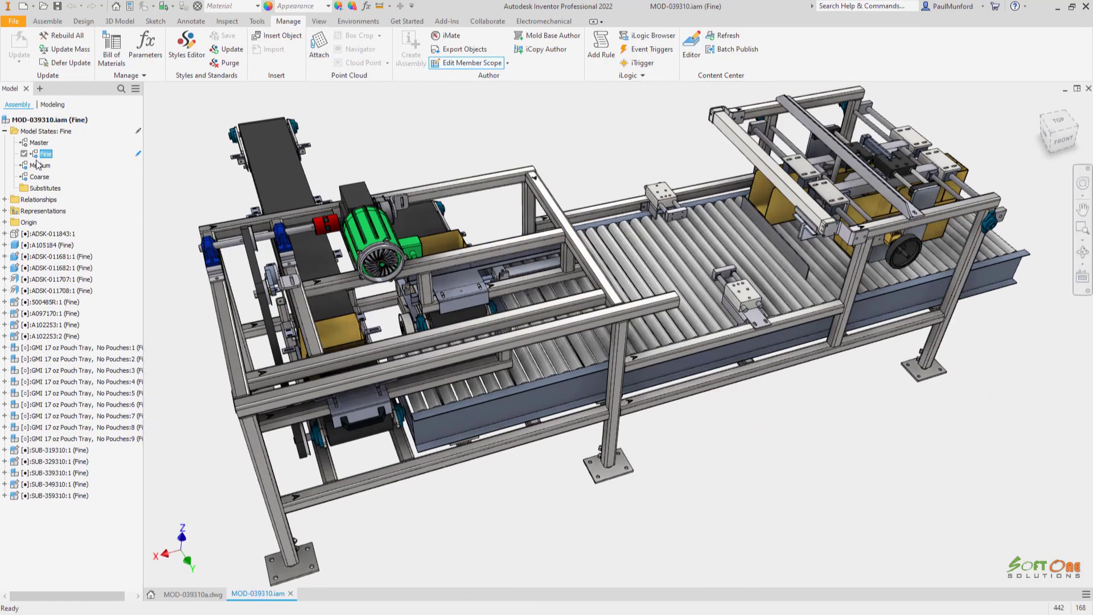
{"action": "double_click", "coordinate": [37, 165]}
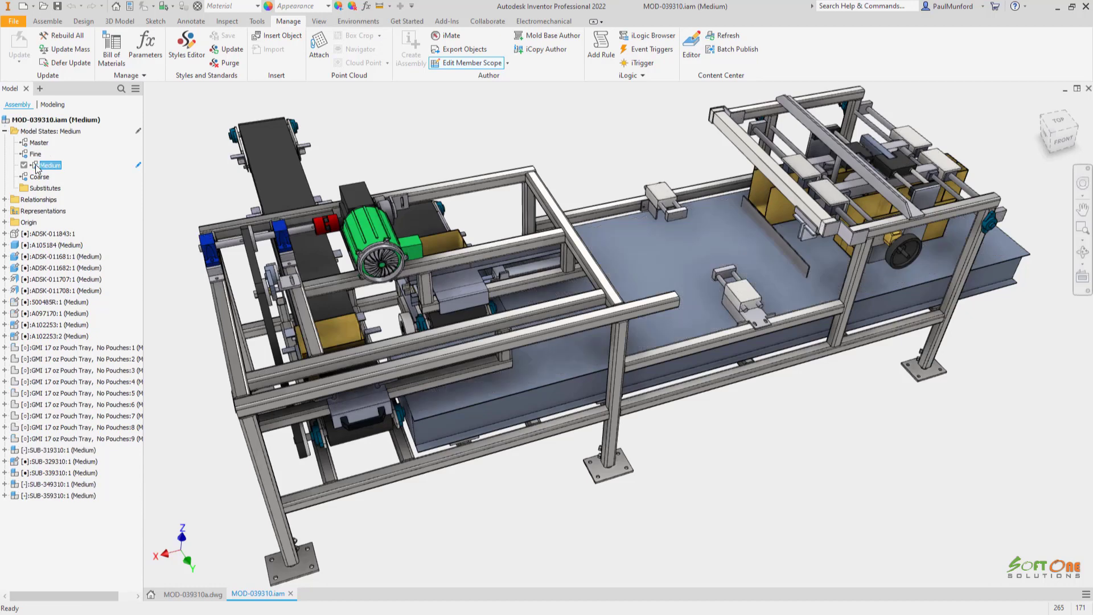
{"action": "double_click", "coordinate": [38, 177]}
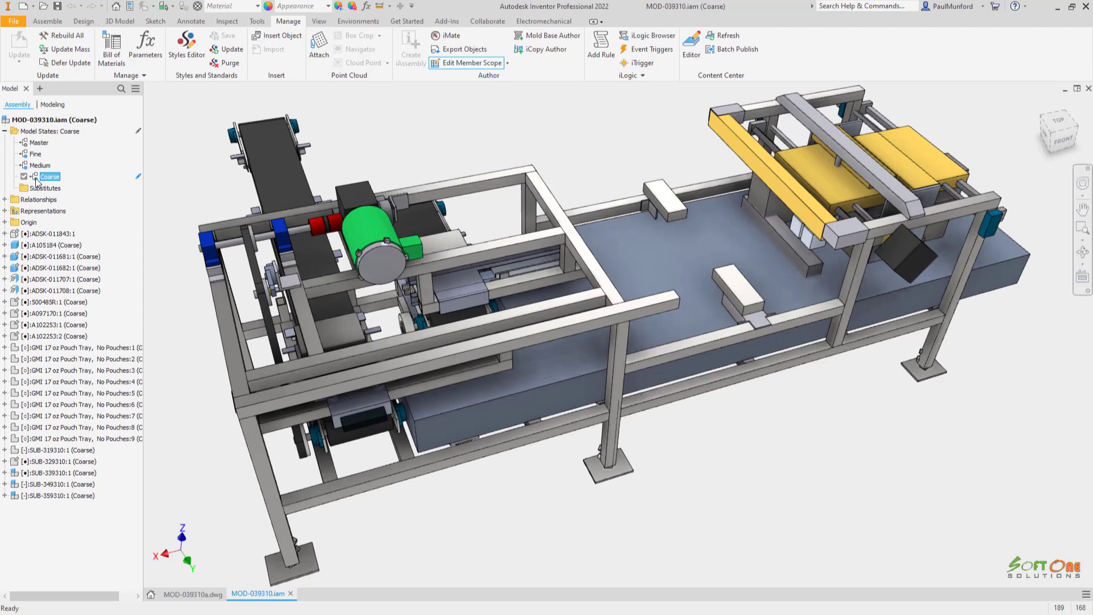
{"action": "double_click", "coordinate": [39, 166]}
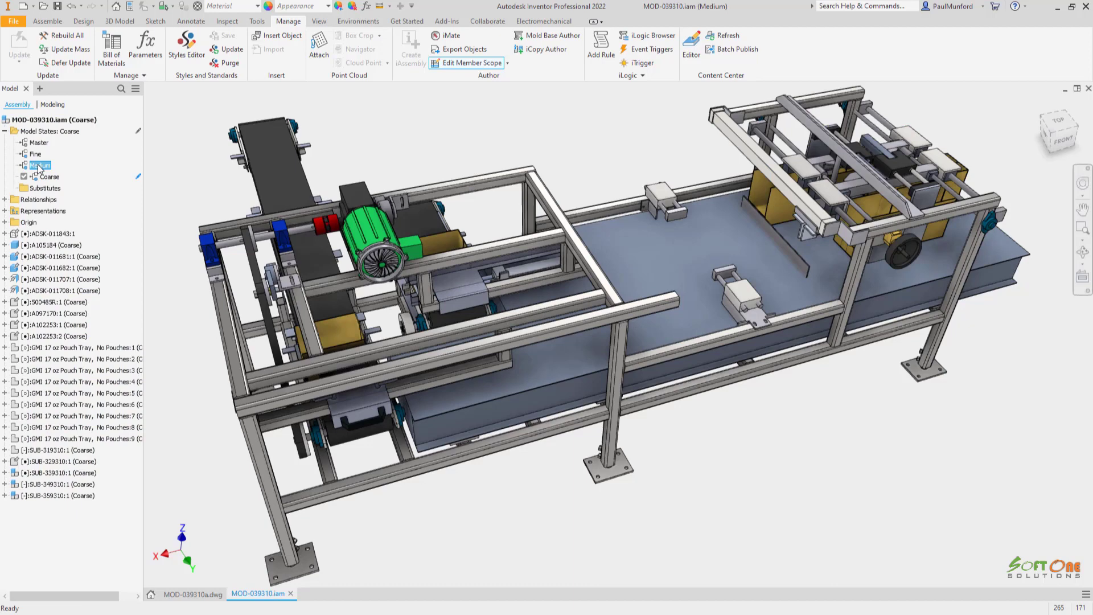
{"action": "double_click", "coordinate": [36, 155]}
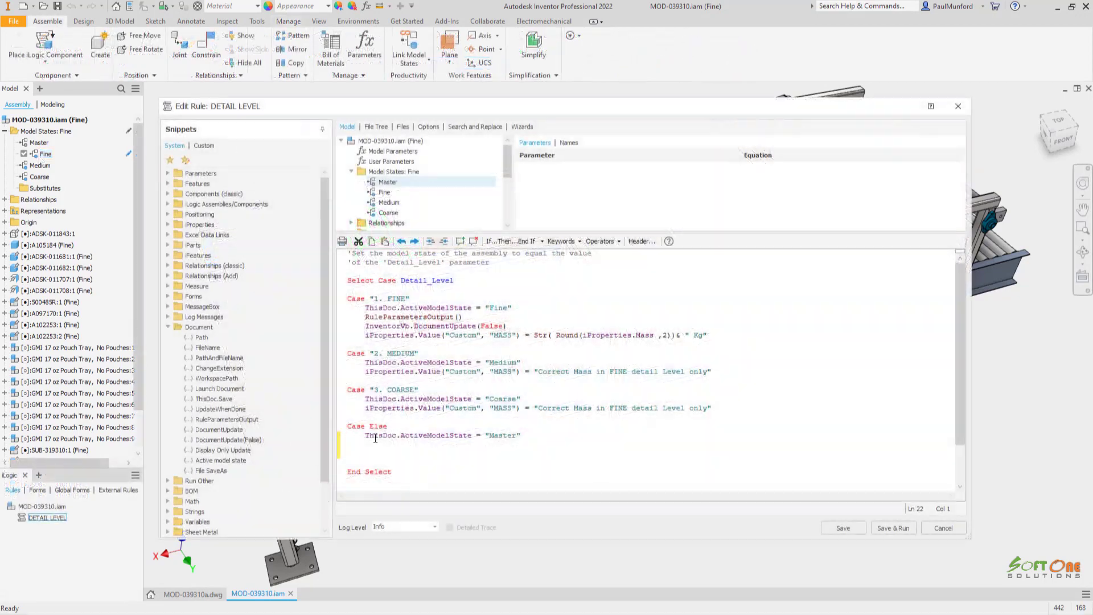
Step: Paste the MASS iProperty line under Case Else, save and run the rule, and apply 2. MEDIUM
{"action": "type", "text": "iProperties.Value(\"Custom\", \"MASS\") = \"Correct Mass in FINE detail Level only\""}
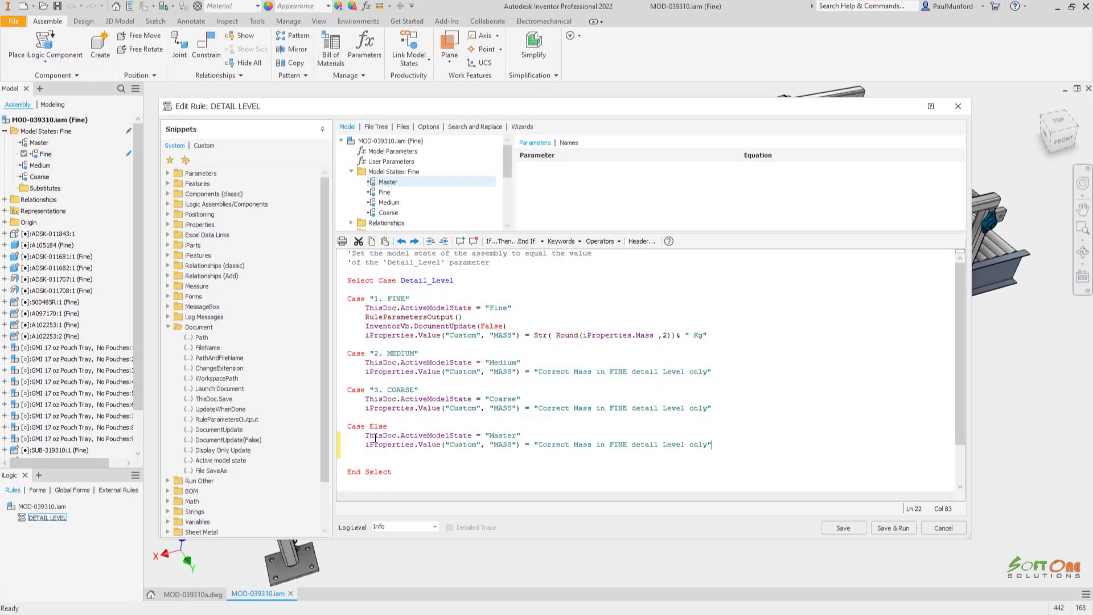
{"action": "key", "text": "Delete"}
{"action": "left_click", "coordinate": [883, 527]}
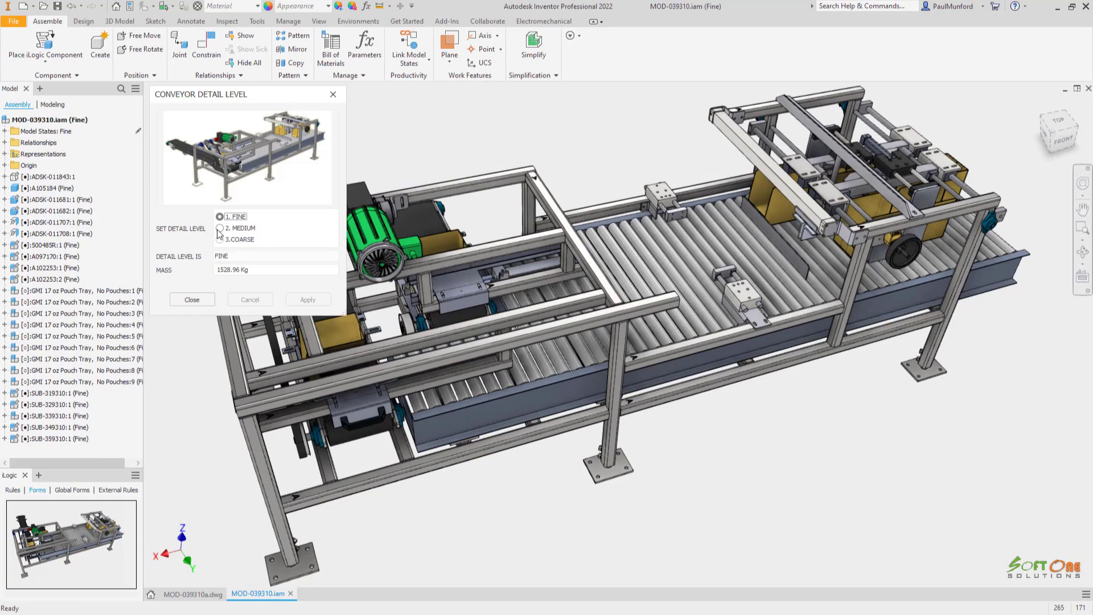
{"action": "left_click", "coordinate": [220, 228]}
{"action": "left_click", "coordinate": [295, 302]}
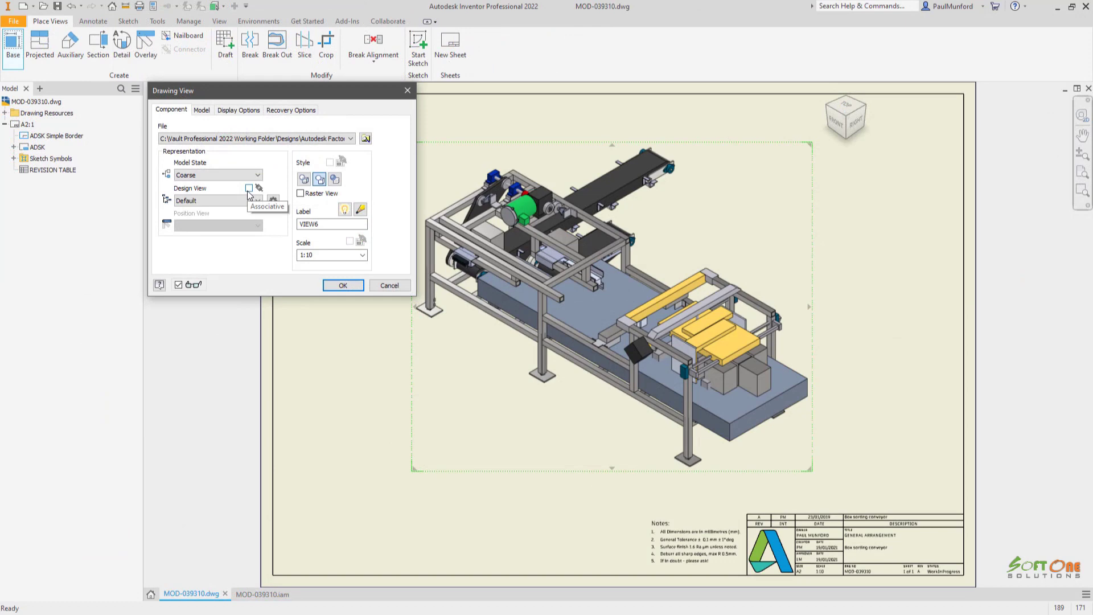
Step: Choose Medium as the base drawing view's model state in the Drawing View dialog
{"action": "left_click", "coordinate": [251, 175]}
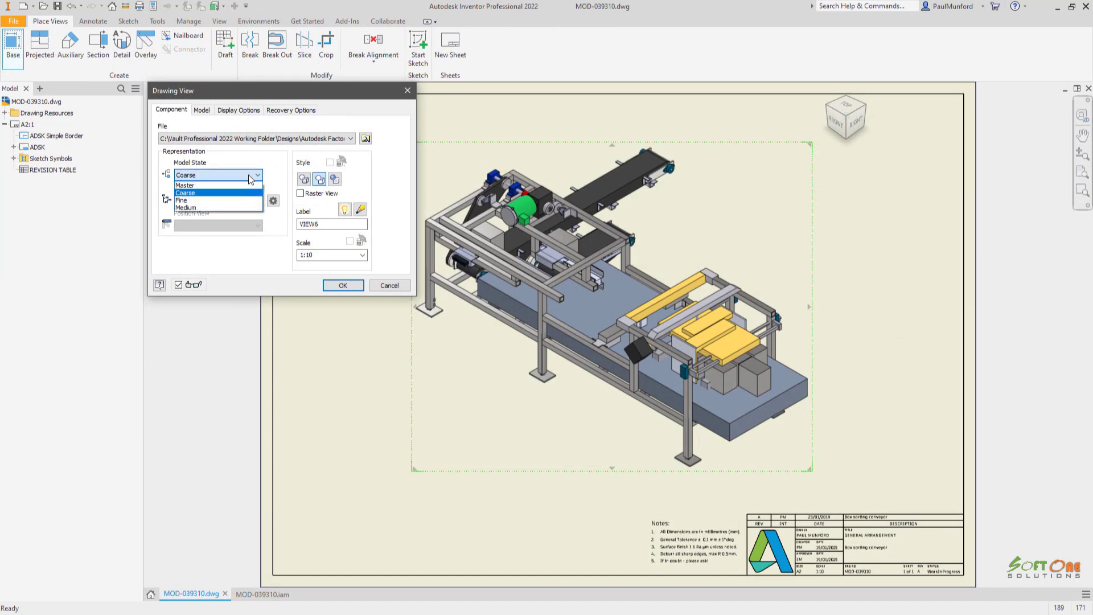
{"action": "left_click", "coordinate": [248, 207]}
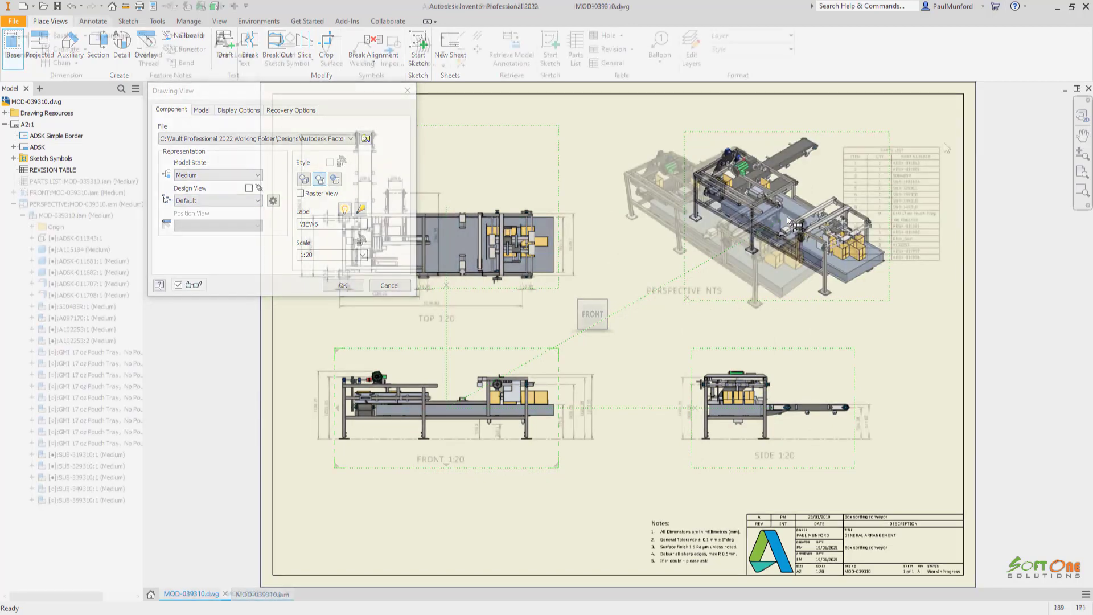
{"action": "scroll", "coordinate": [944, 142], "scroll_direction": "up", "scroll_amount": 4}
Step: Place item balloons 8, 7 and 5 on the conveyor, blue roller and a frame part
{"action": "left_click", "coordinate": [659, 48]}
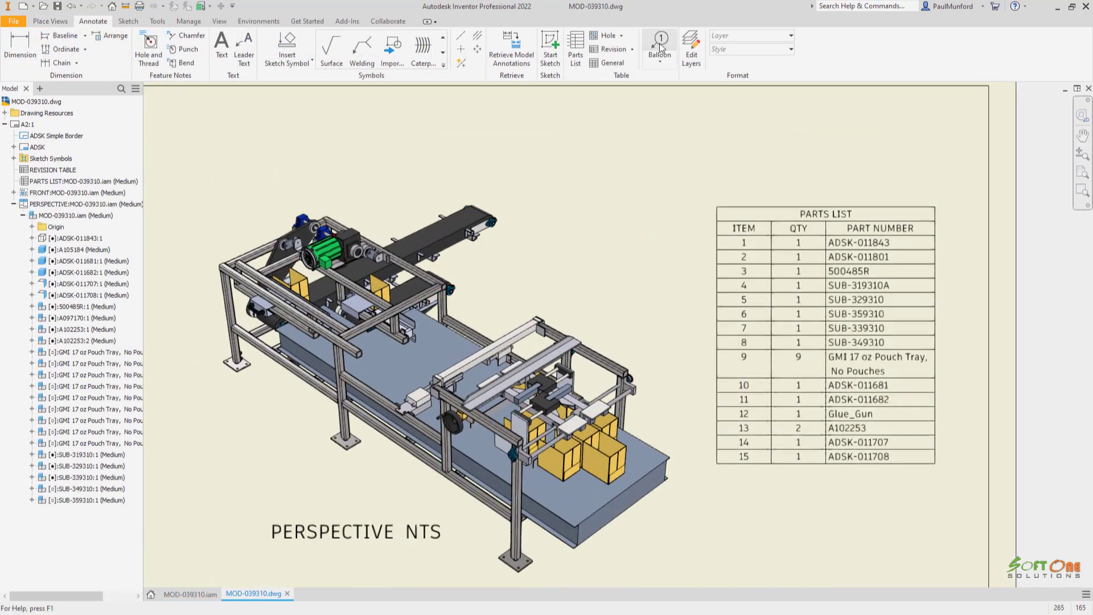
{"action": "left_click", "coordinate": [401, 238]}
{"action": "left_click", "coordinate": [401, 160]}
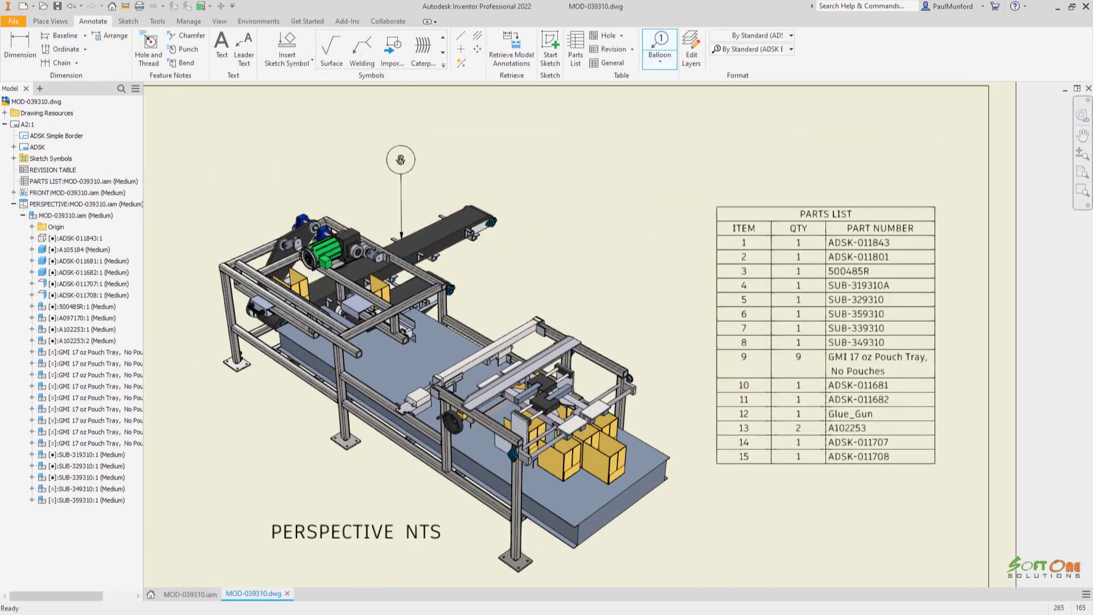
{"action": "left_click", "coordinate": [450, 287]}
{"action": "left_click", "coordinate": [537, 227]}
{"action": "left_click", "coordinate": [540, 317]}
{"action": "left_click", "coordinate": [599, 247]}
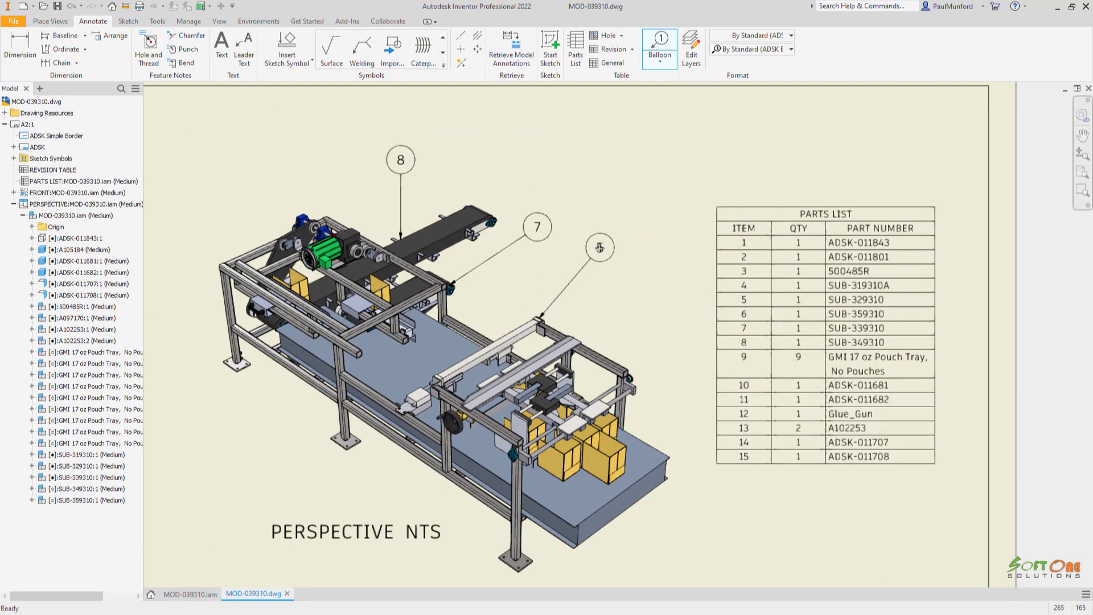
Step: Add balloons 3 and 2 on the frame parts and balloon 9 below the yellow boxes
{"action": "left_click", "coordinate": [596, 349]}
{"action": "left_click", "coordinate": [655, 277]}
{"action": "left_click", "coordinate": [634, 433]}
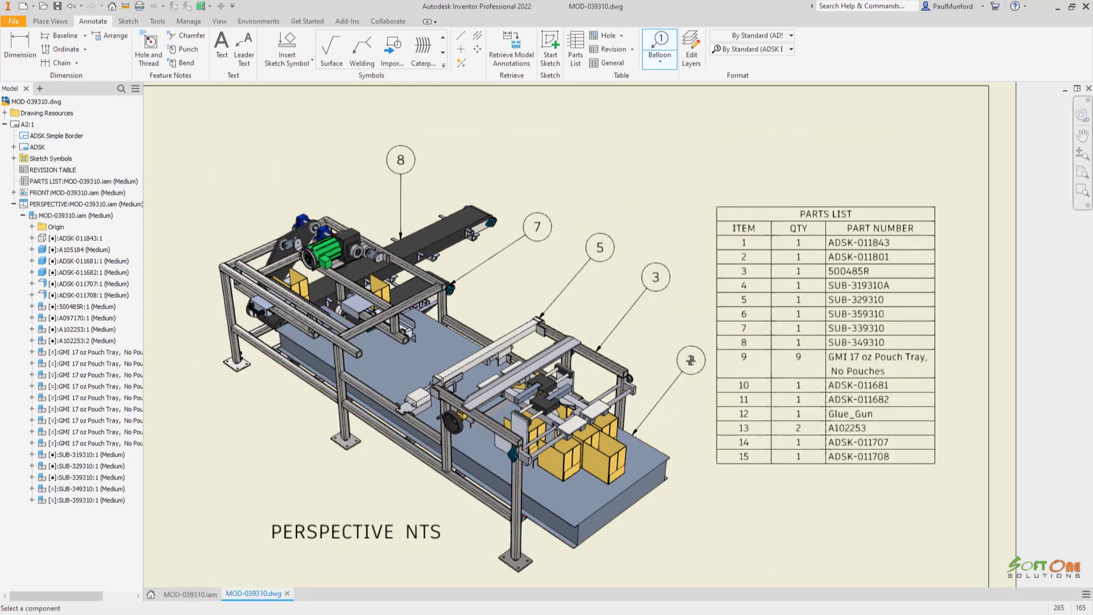
{"action": "left_click", "coordinate": [691, 360]}
{"action": "left_click", "coordinate": [628, 461]}
{"action": "left_click", "coordinate": [706, 521]}
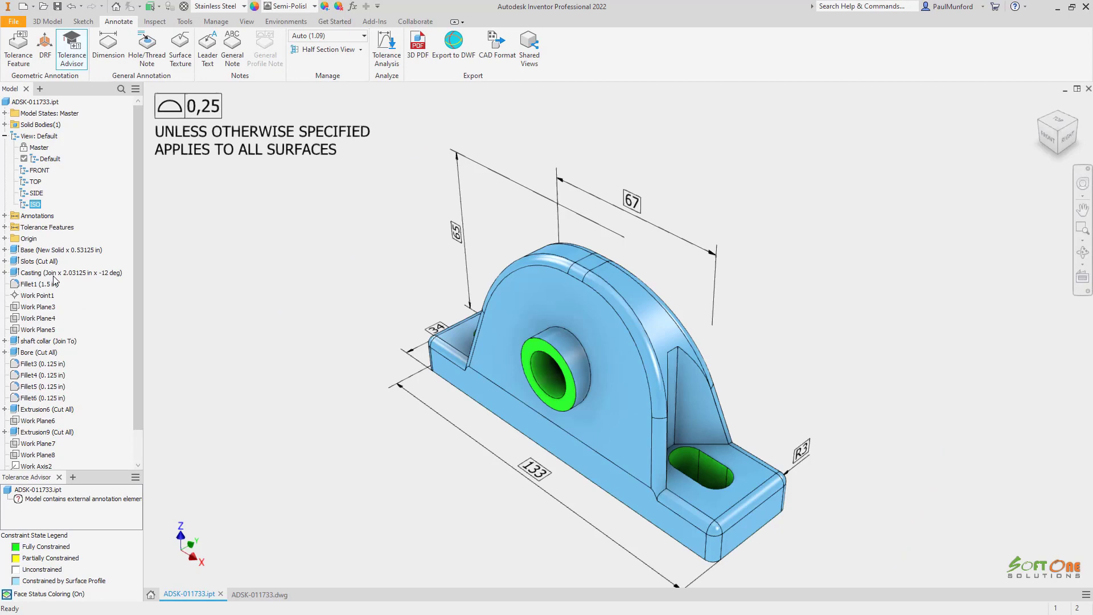
Step: Activate the FRONT design view and add a bore diameter dimension shown to one decimal place
{"action": "double_click", "coordinate": [37, 193]}
{"action": "double_click", "coordinate": [36, 182]}
{"action": "double_click", "coordinate": [46, 171]}
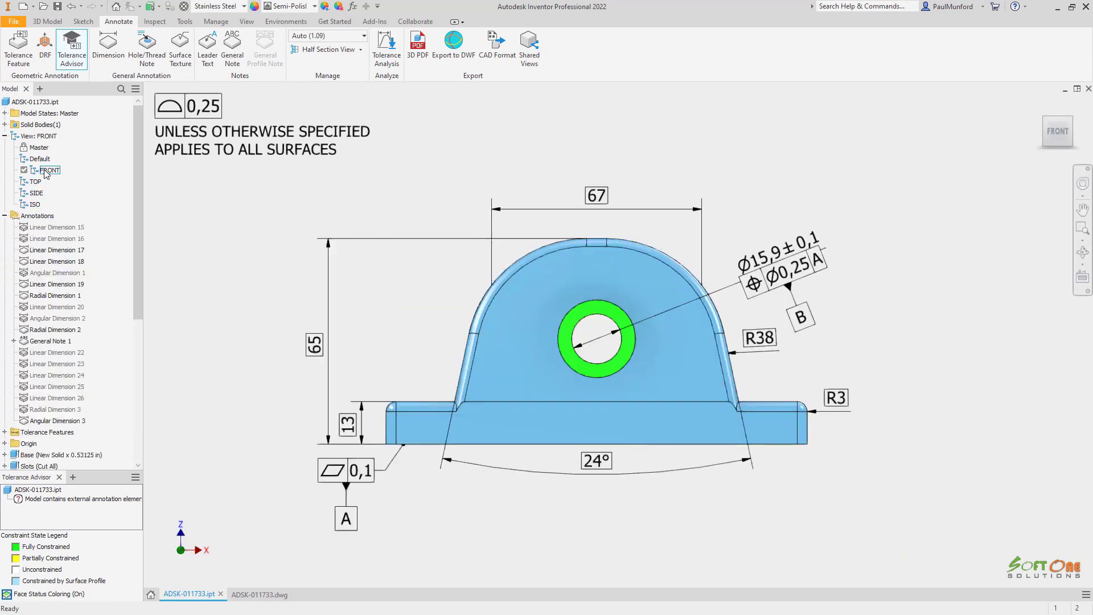
{"action": "left_click", "coordinate": [108, 49]}
{"action": "left_click", "coordinate": [568, 330]}
{"action": "left_click", "coordinate": [430, 290]}
{"action": "left_click", "coordinate": [685, 100]}
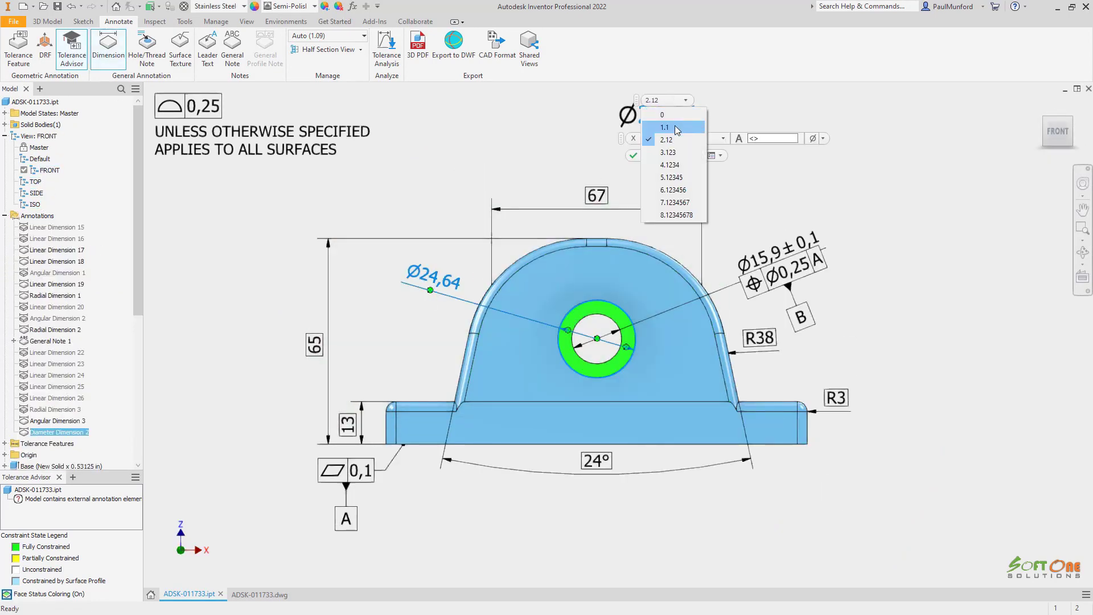
{"action": "left_click", "coordinate": [675, 126]}
{"action": "left_click", "coordinate": [633, 155]}
Step: Place a FRONT design-view base view, then project a side view and an ISO view
{"action": "right_click", "coordinate": [323, 306]}
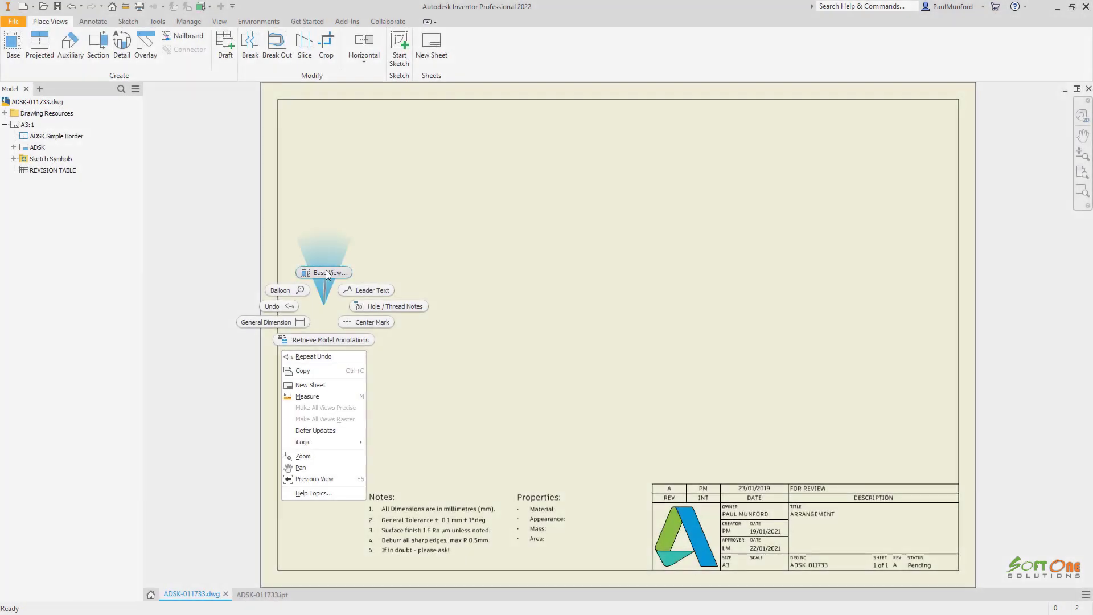
{"action": "left_click", "coordinate": [328, 272]}
{"action": "left_click", "coordinate": [256, 201]}
{"action": "left_click", "coordinate": [254, 228]}
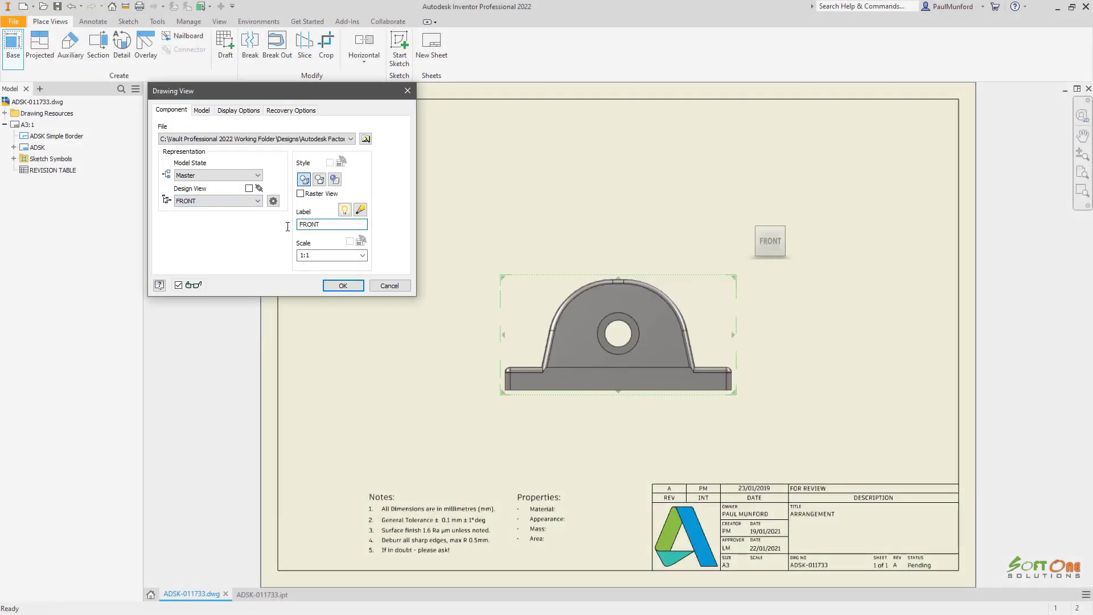
{"action": "left_click", "coordinate": [273, 201]}
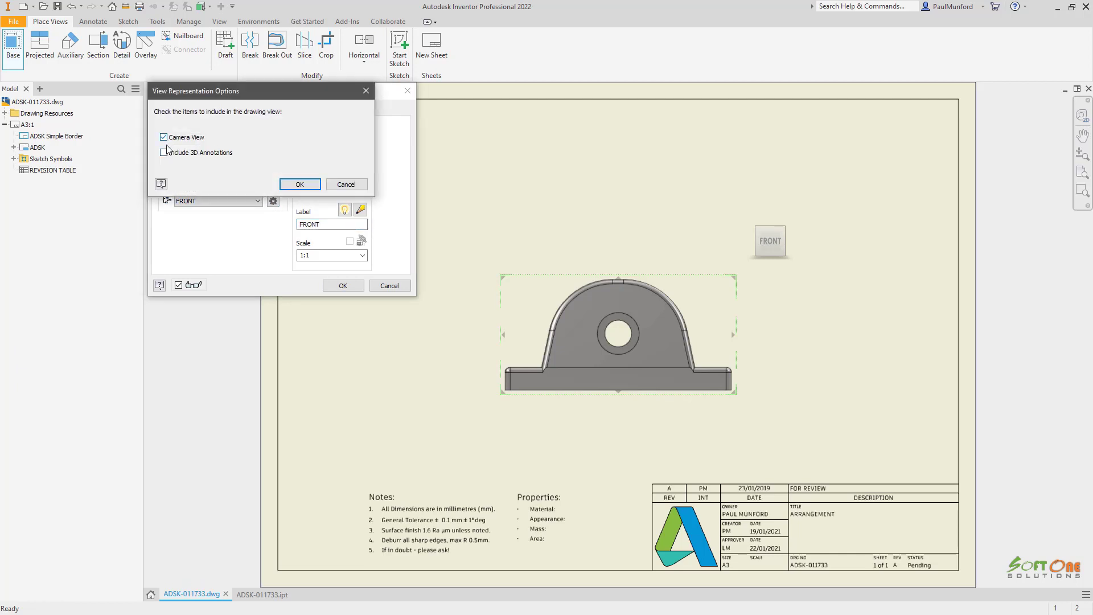
{"action": "left_click", "coordinate": [291, 185]}
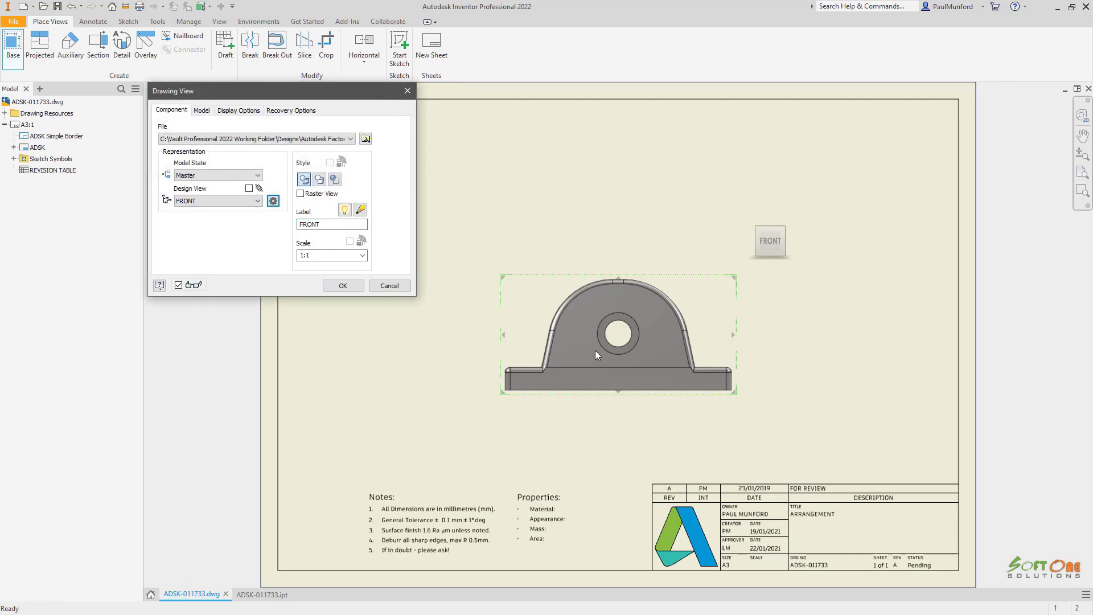
{"action": "left_click", "coordinate": [462, 389]}
{"action": "left_click", "coordinate": [769, 371]}
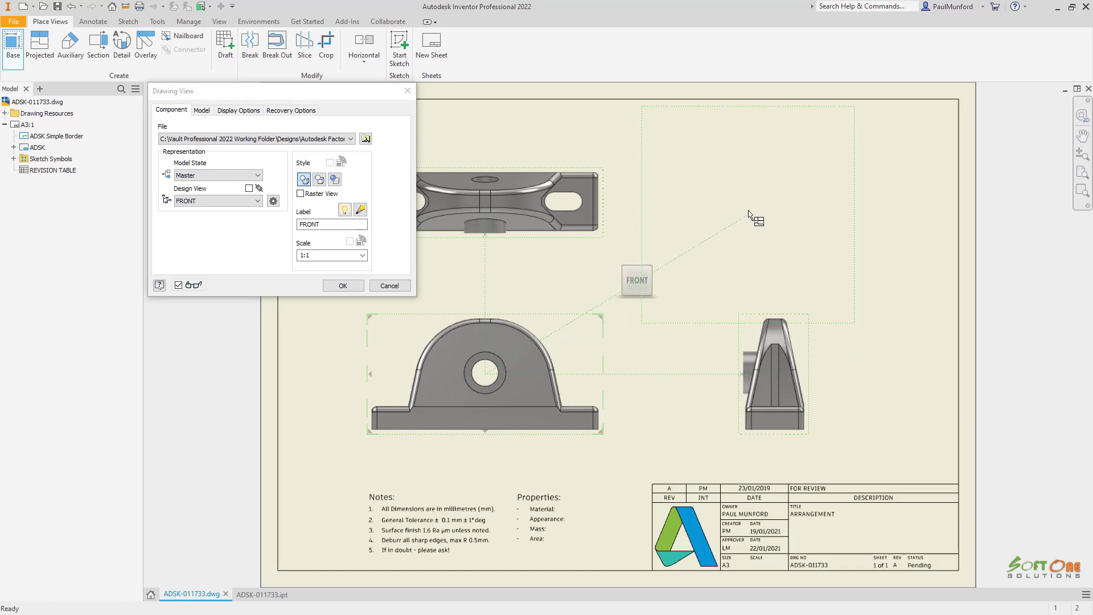
{"action": "left_click", "coordinate": [767, 206]}
{"action": "right_click", "coordinate": [767, 203]}
{"action": "left_click", "coordinate": [818, 203]}
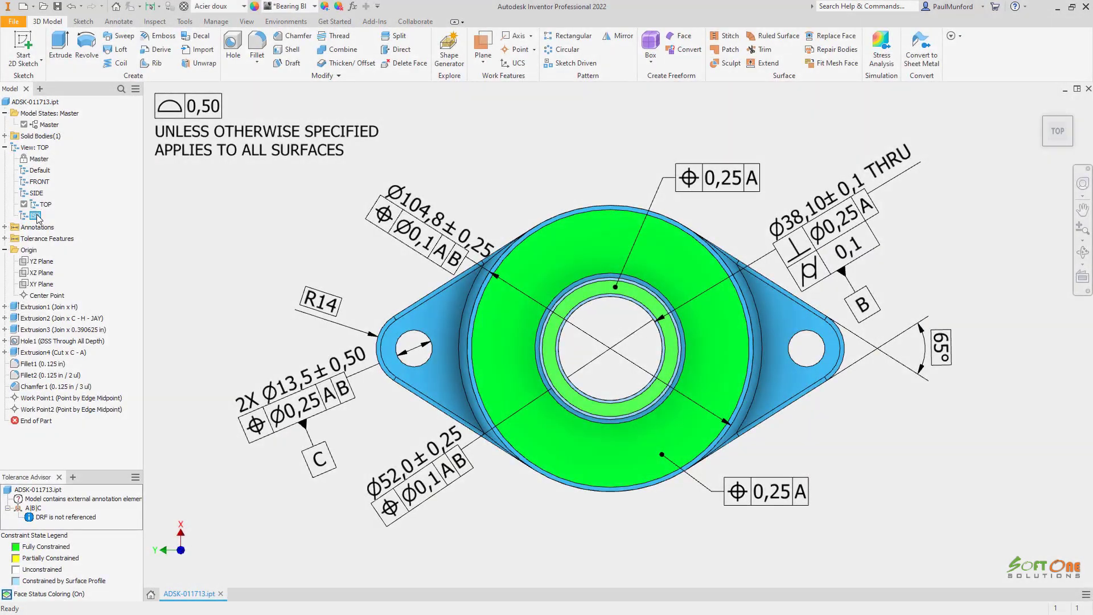
Step: From the ISO design view, create an A2 Front, Side, Top, Iso drawing and raise the ISO NTS label
{"action": "double_click", "coordinate": [39, 215]}
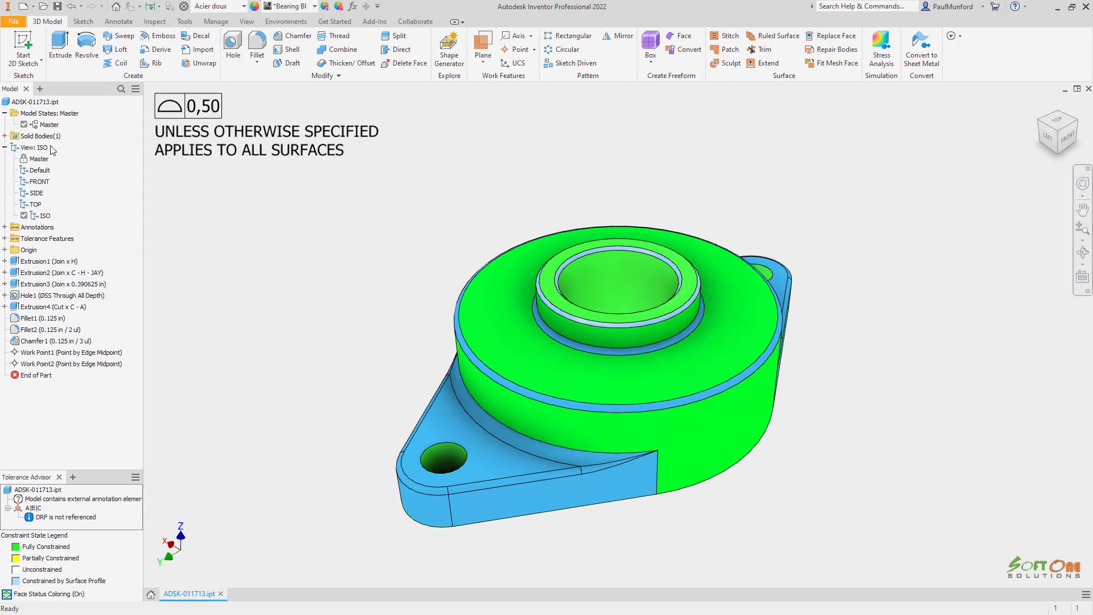
{"action": "left_click", "coordinate": [33, 6]}
{"action": "mouse_move", "coordinate": [50, 44]}
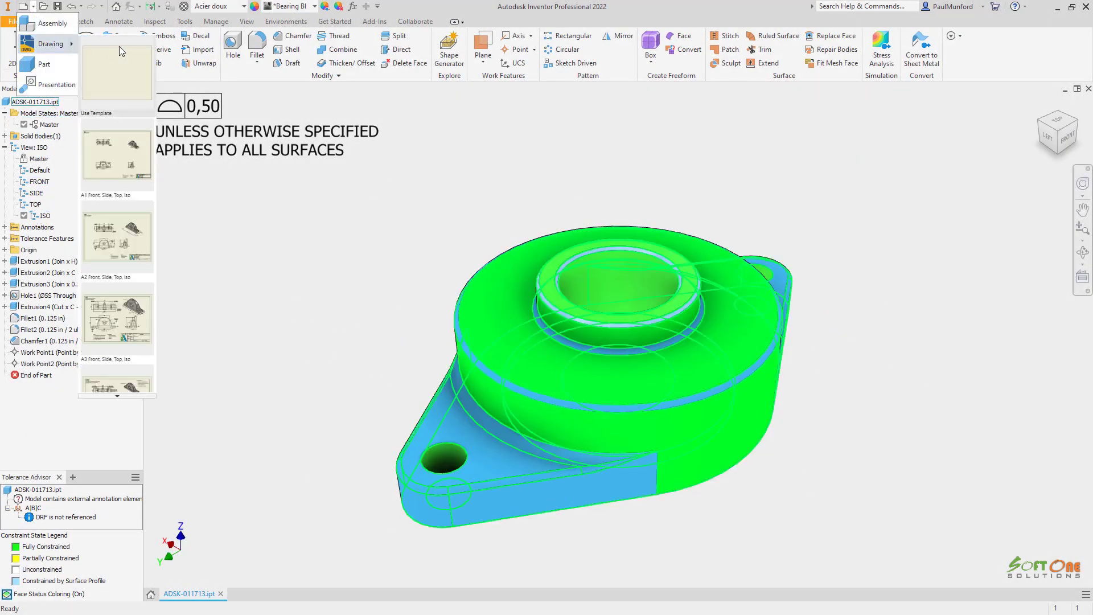
{"action": "left_click", "coordinate": [108, 246]}
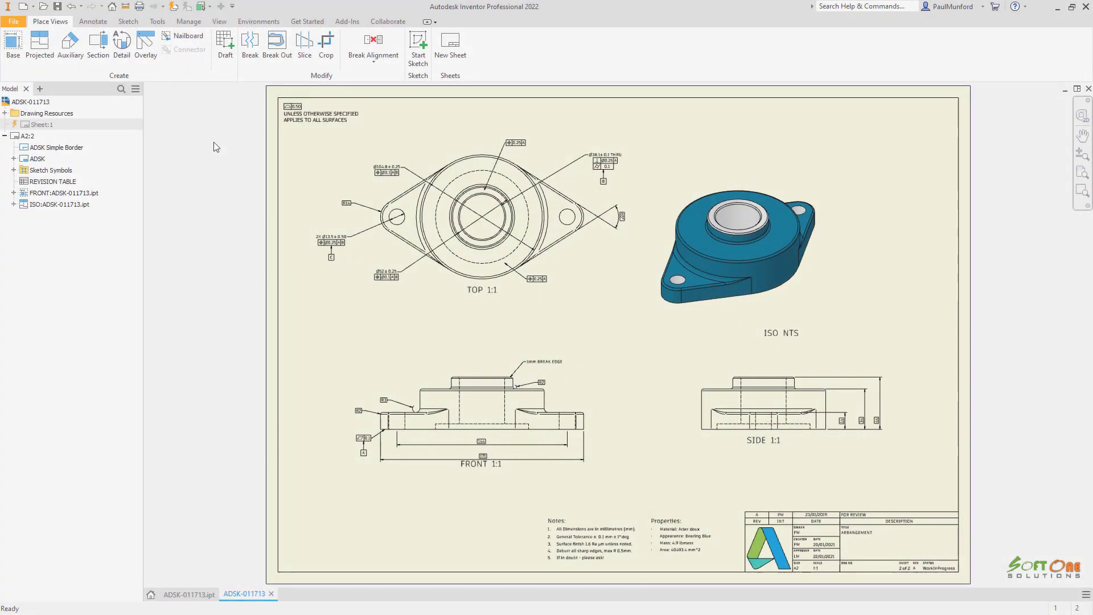
{"action": "left_click_drag", "start_coordinate": [772, 334], "coordinate": [774, 299]}
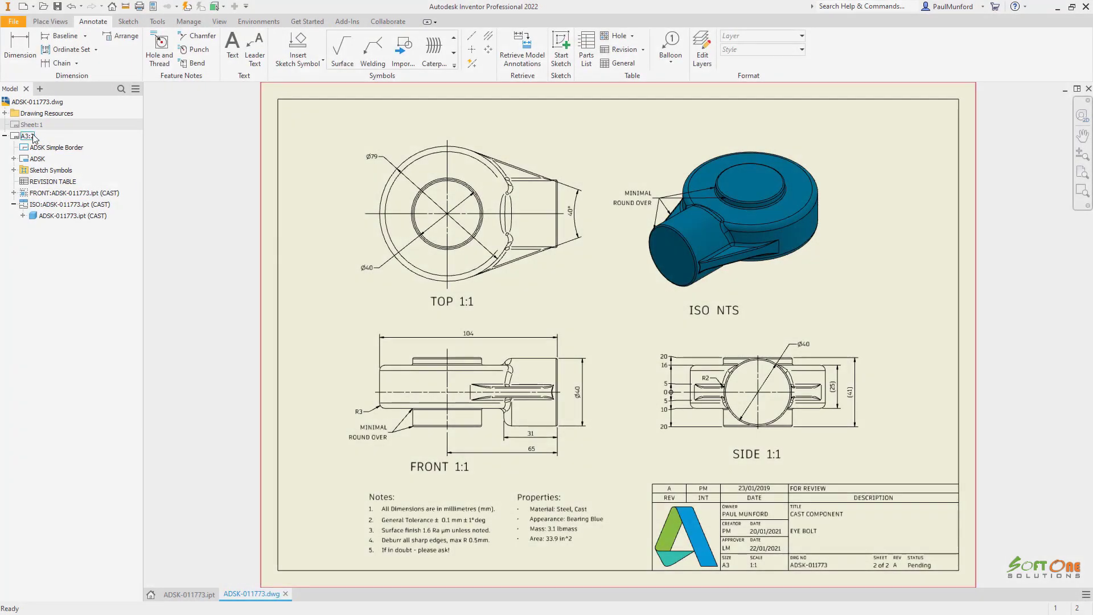
Step: Copy sheet A3:2, paste it as a new sheet, and open Copy of A3:3
{"action": "right_click", "coordinate": [33, 138]}
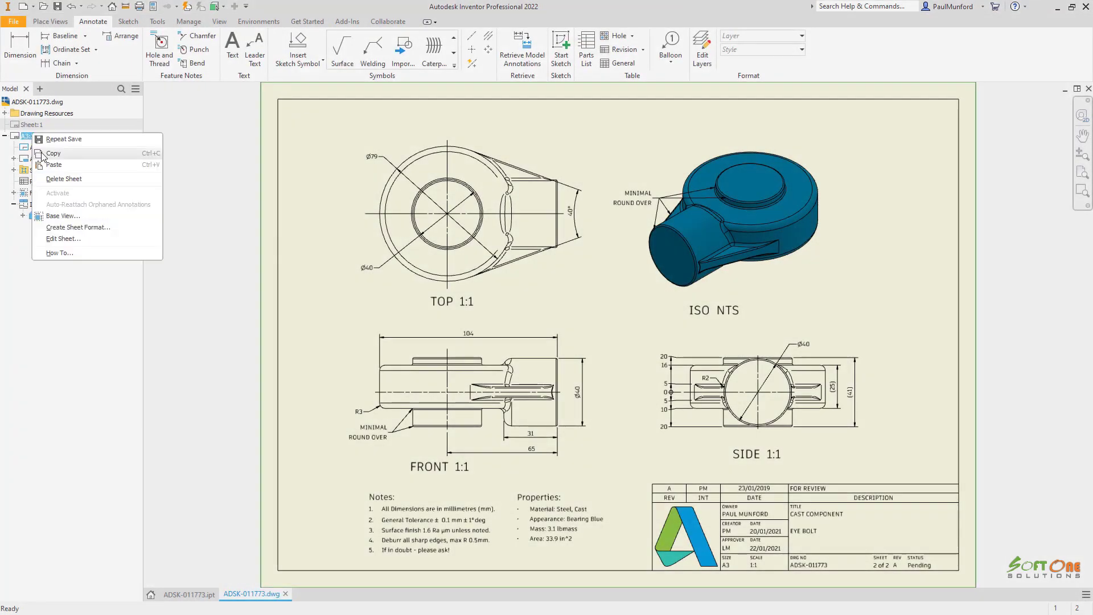
{"action": "key", "text": "Escape"}
{"action": "right_click", "coordinate": [34, 251]}
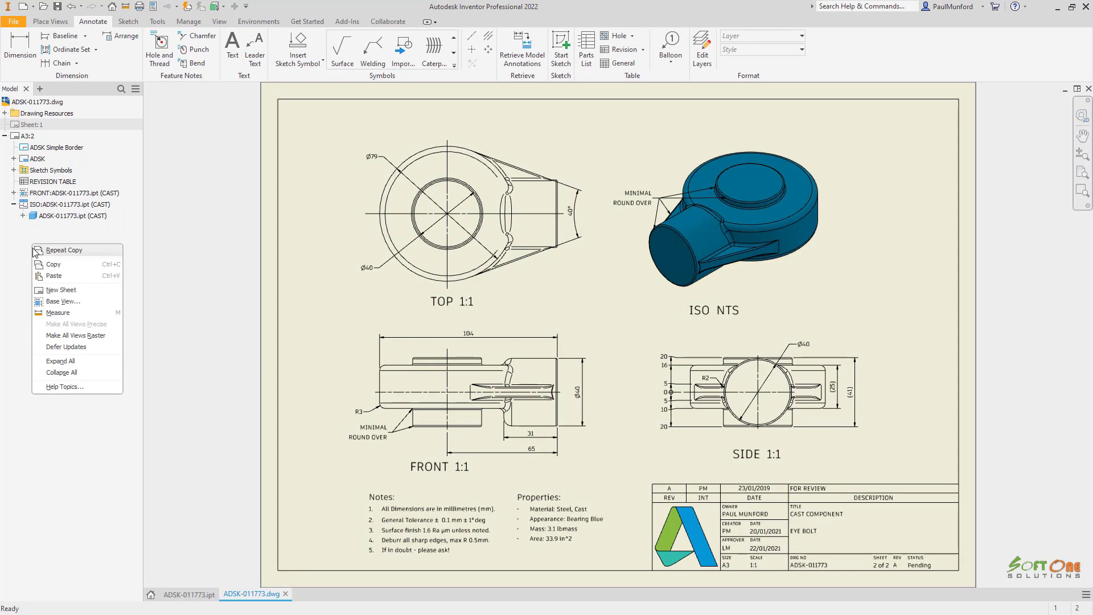
{"action": "left_click", "coordinate": [52, 276]}
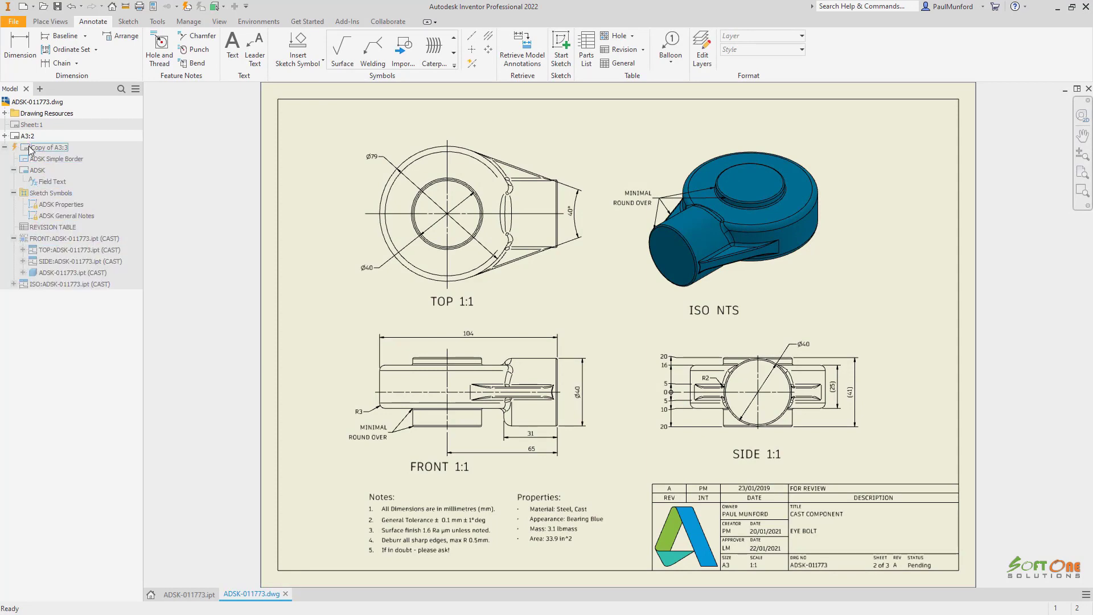
{"action": "double_click", "coordinate": [30, 150]}
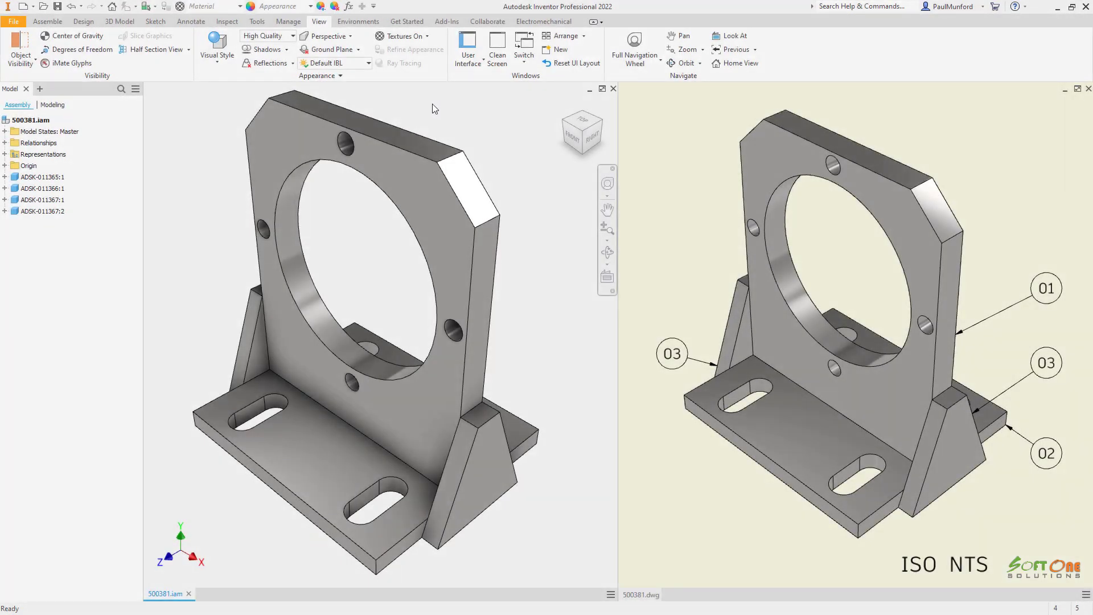
Step: Switch the lighting style from Default IBL to Grid Light
{"action": "left_click", "coordinate": [368, 63]}
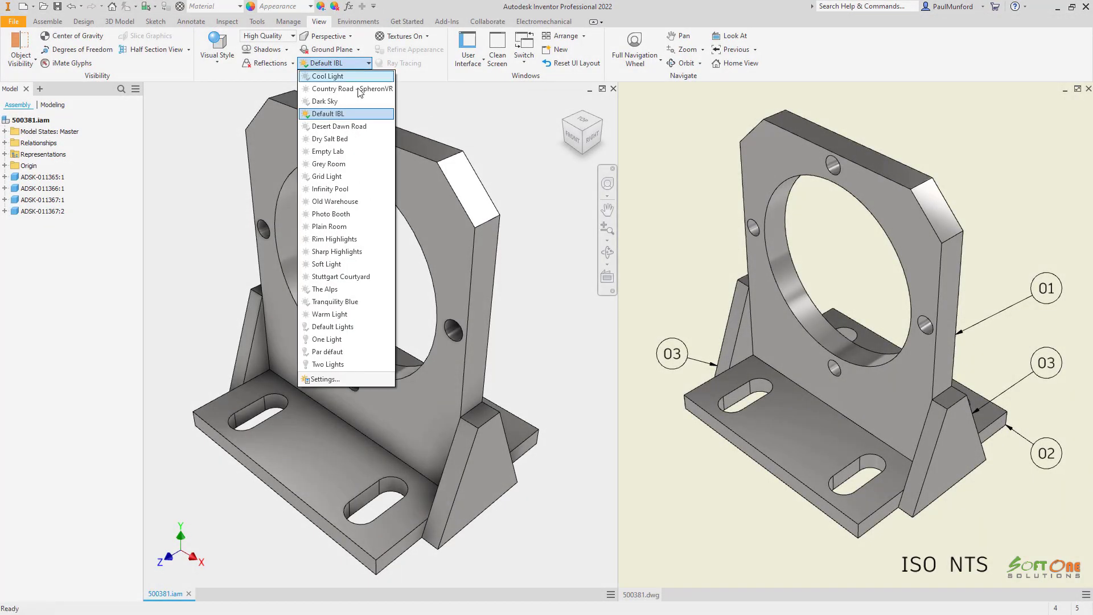
{"action": "left_click", "coordinate": [356, 181]}
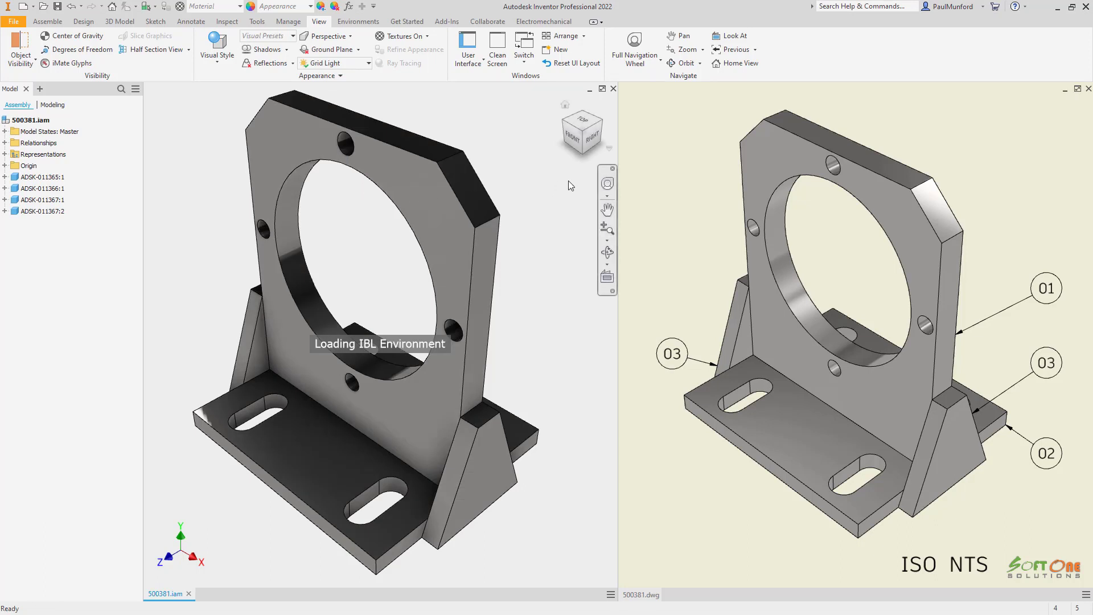
{"action": "left_click", "coordinate": [648, 133]}
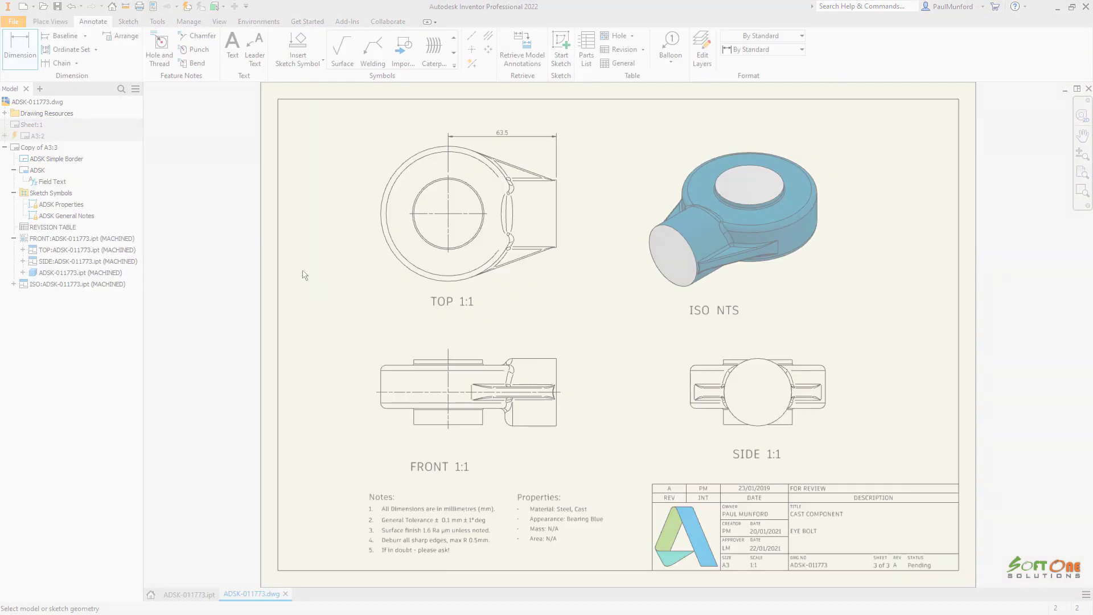
Step: Dimension the front view's top and bottom edges to the centerline, giving two 19.05 dimensions
{"action": "left_click", "coordinate": [399, 391]}
{"action": "left_click", "coordinate": [362, 376]}
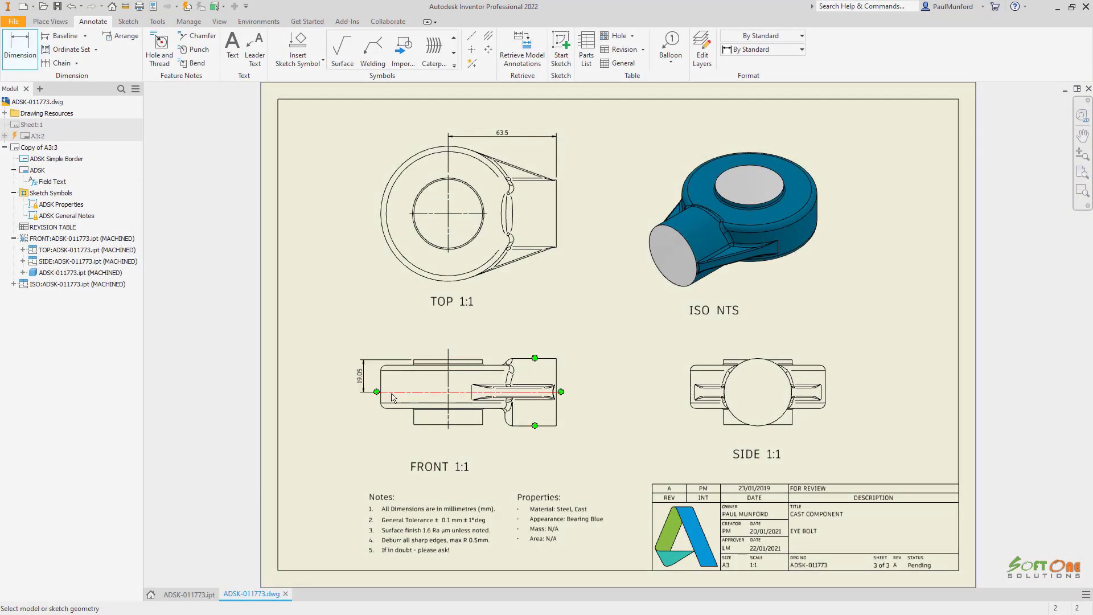
{"action": "left_click", "coordinate": [433, 424]}
{"action": "left_click", "coordinate": [387, 391]}
{"action": "left_click", "coordinate": [358, 412]}
{"action": "right_click", "coordinate": [358, 391]}
{"action": "left_click", "coordinate": [310, 411]}
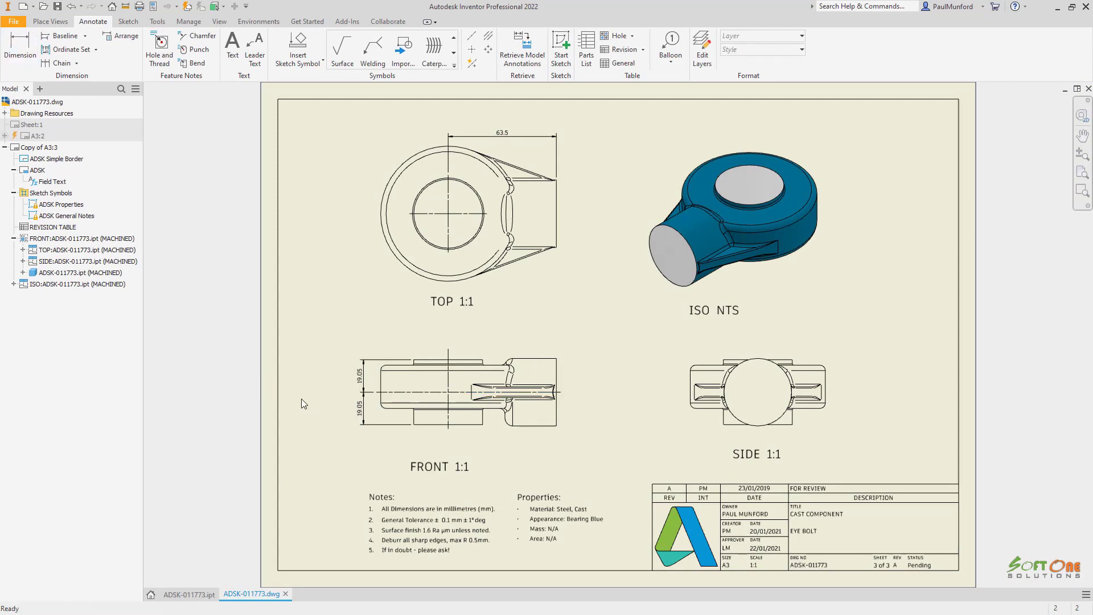
Step: Start overwriting the CAST COMPONENT title in iProperties Summary with 'MAC'
{"action": "left_click", "coordinate": [152, 9]}
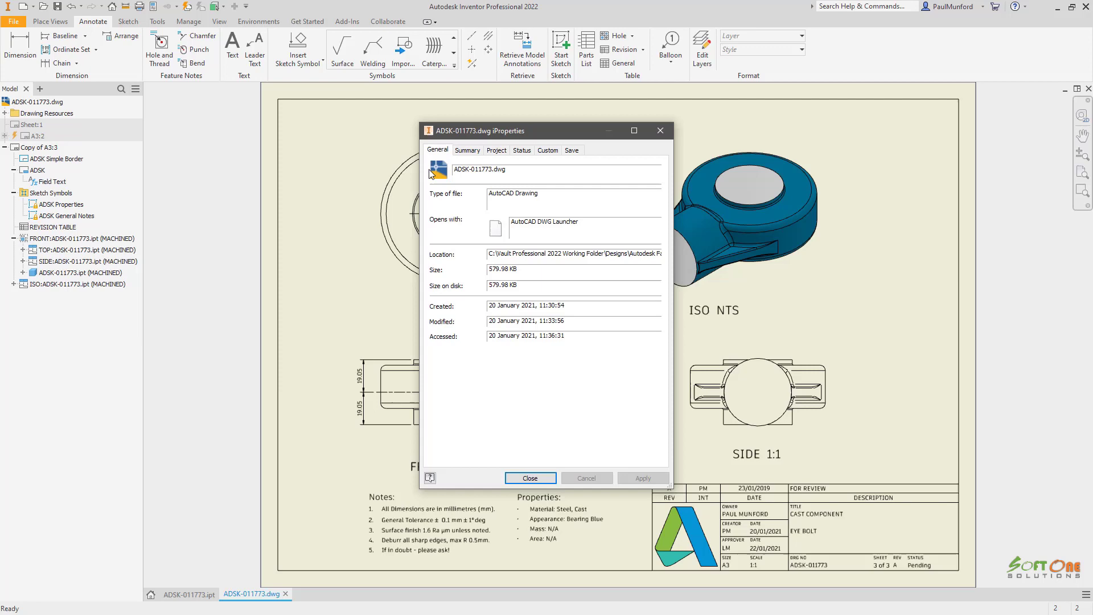
{"action": "left_click", "coordinate": [466, 150]}
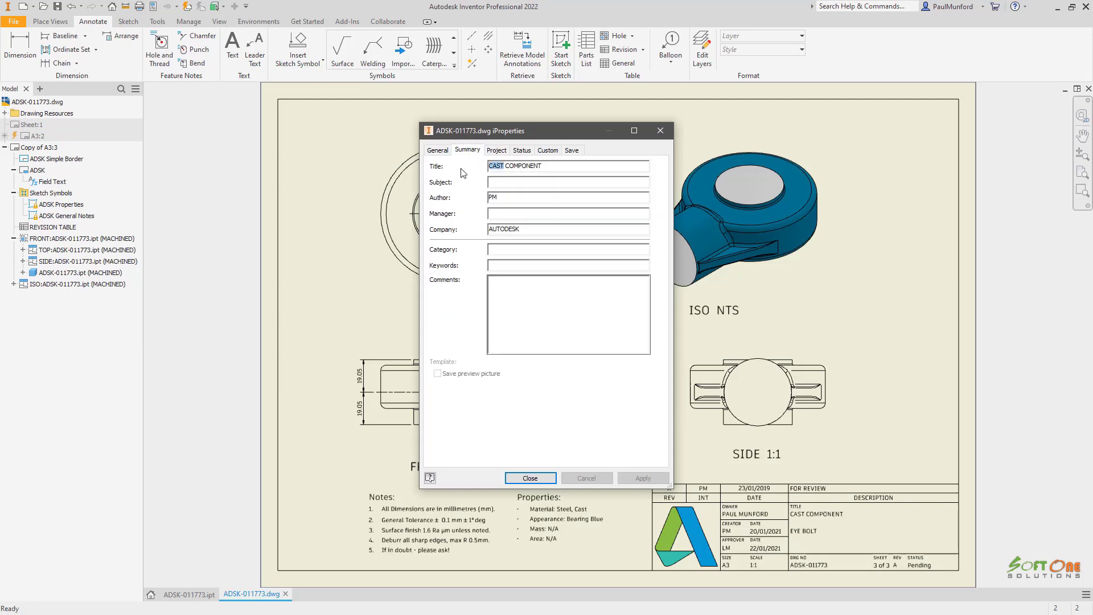
{"action": "type", "text": "MAC"}
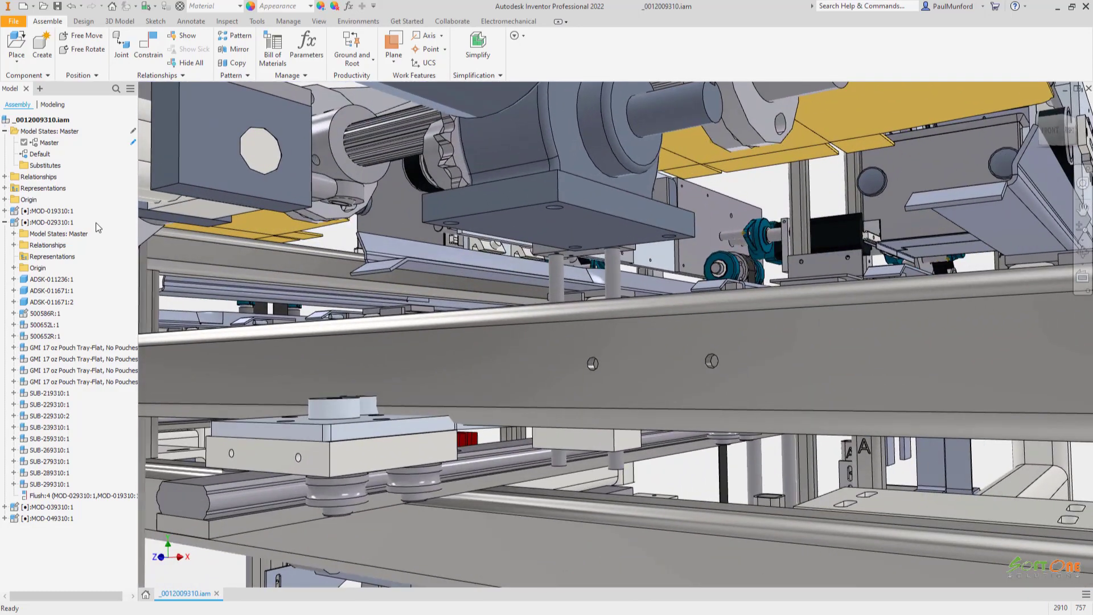
Step: In MOD-029310:1, create in-place part ADSK-011669 BRACKET sketched on the gearbox block's face
{"action": "double_click", "coordinate": [95, 223]}
{"action": "left_click", "coordinate": [47, 50]}
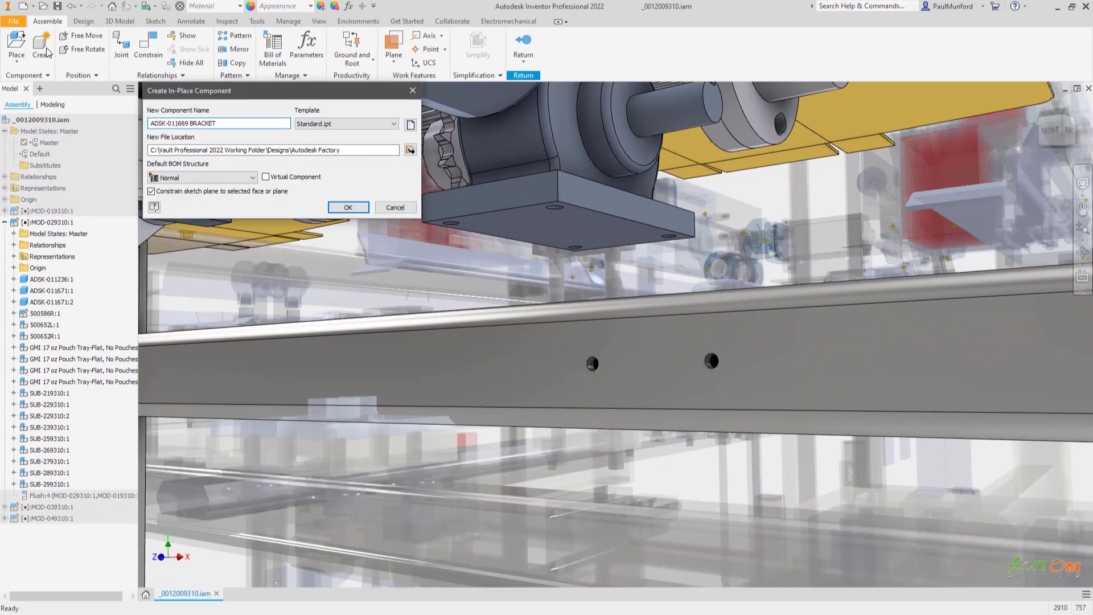
{"action": "left_click", "coordinate": [336, 208]}
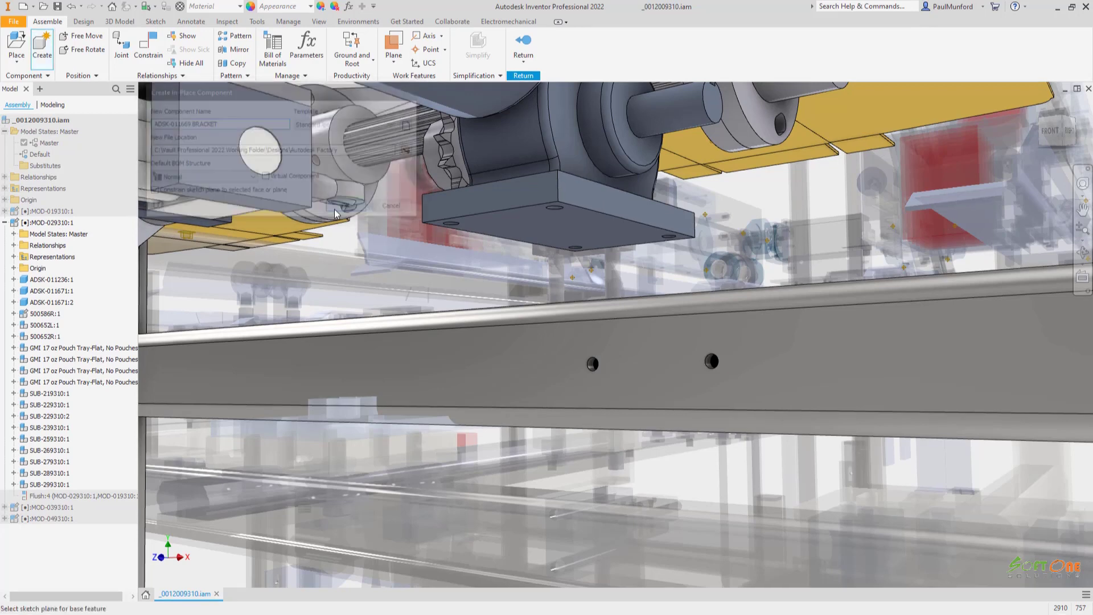
{"action": "left_click", "coordinate": [478, 229]}
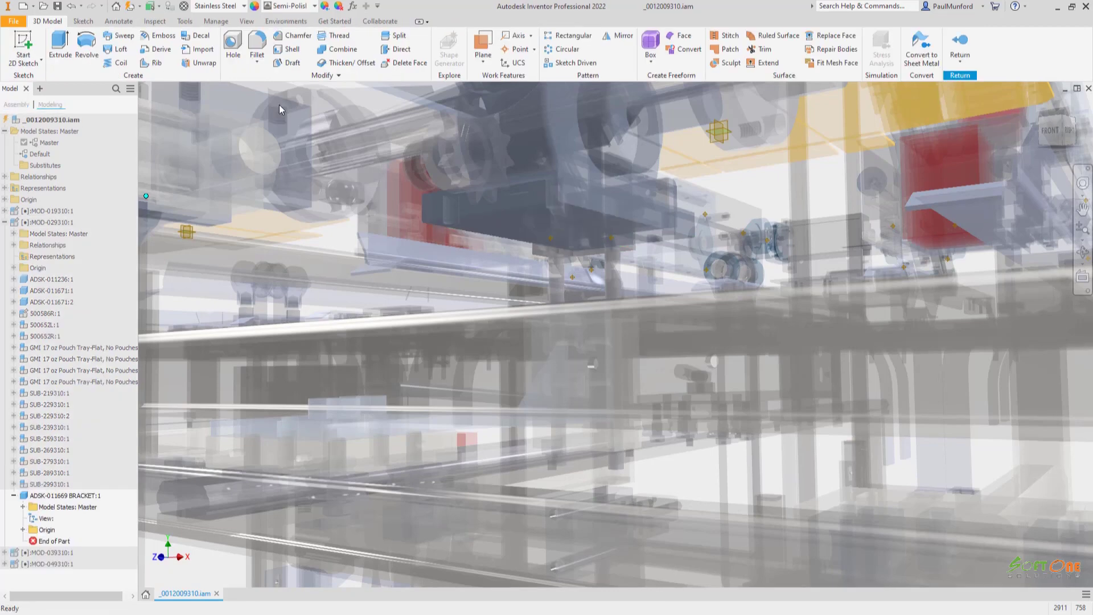
Step: Hide all work features through Object Visibility
{"action": "left_click", "coordinate": [247, 21]}
{"action": "left_click", "coordinate": [21, 56]}
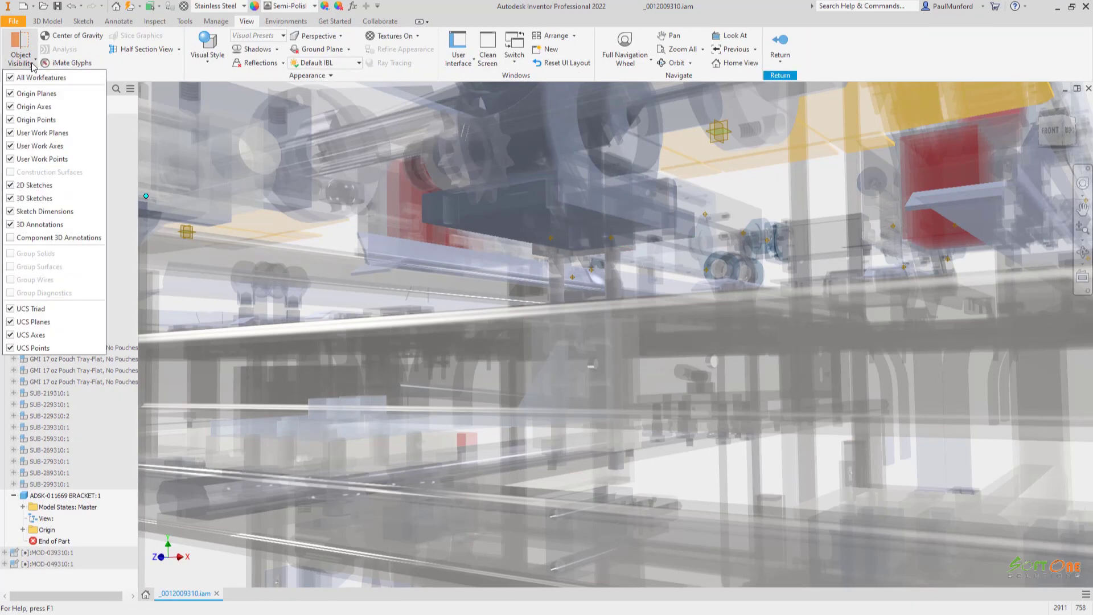
{"action": "left_click", "coordinate": [11, 78]}
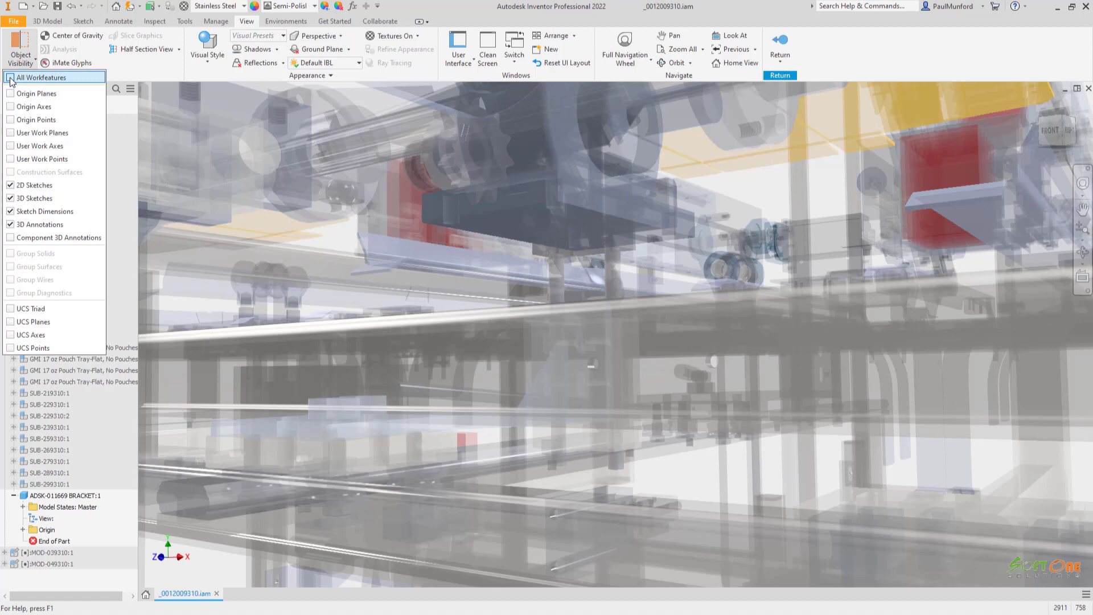
Step: Add a work plane on the gearbox block, make two sketch lines equal, and finish editing the bracket
{"action": "left_click", "coordinate": [50, 22]}
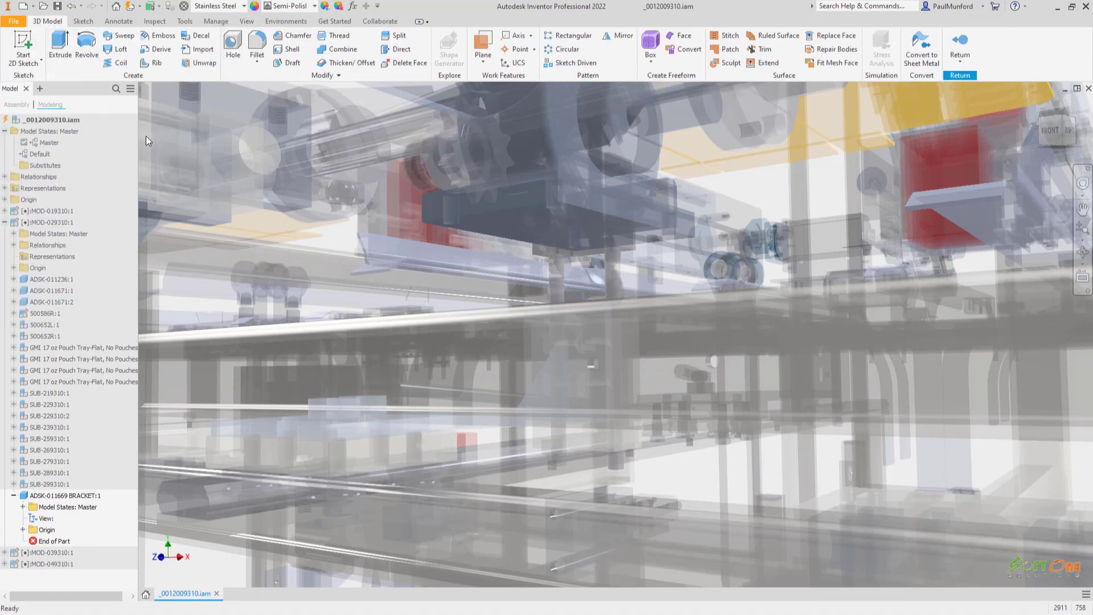
{"action": "right_click", "coordinate": [544, 273]}
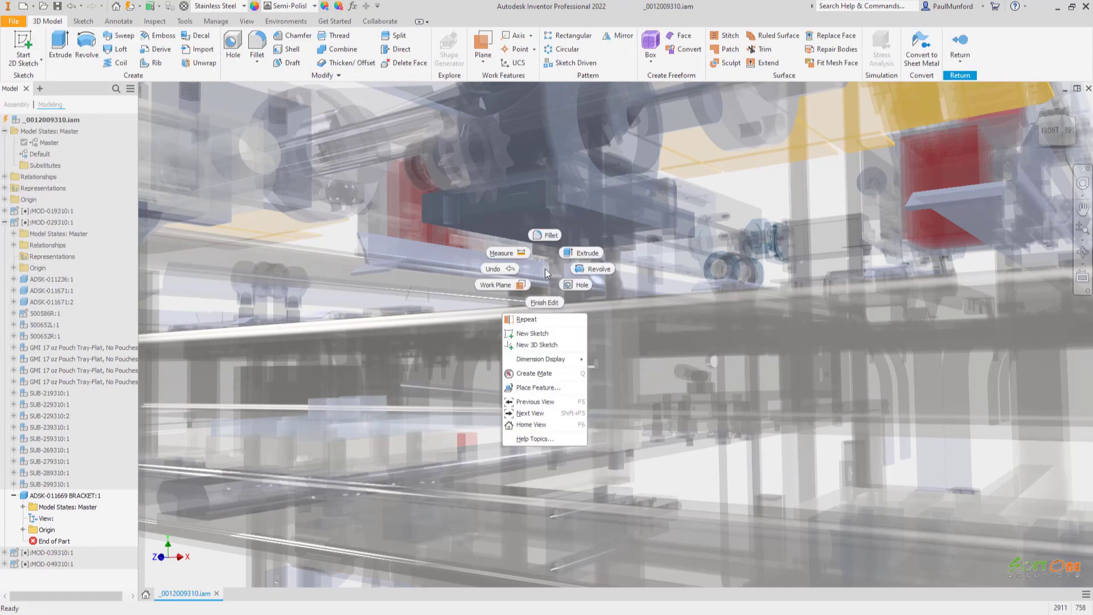
{"action": "left_click", "coordinate": [513, 282]}
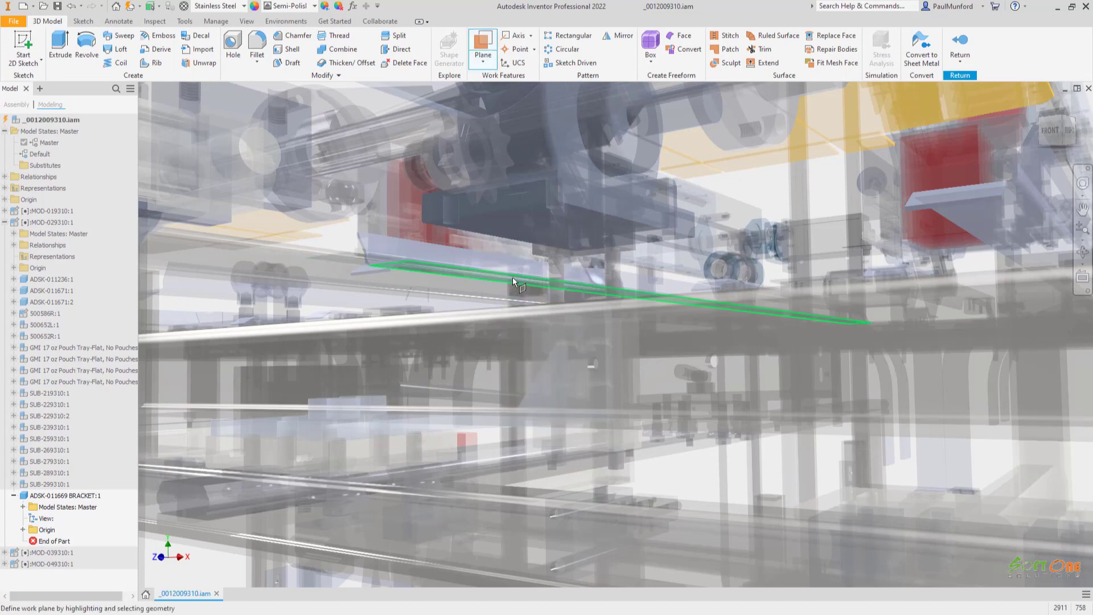
{"action": "left_click", "coordinate": [511, 207]}
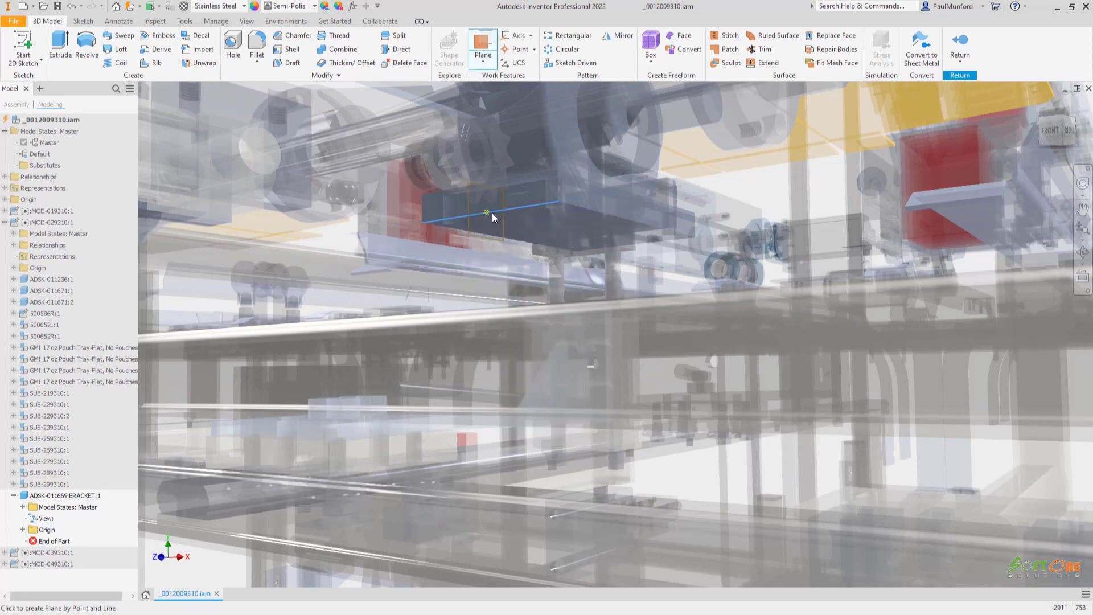
{"action": "right_click", "coordinate": [649, 282]}
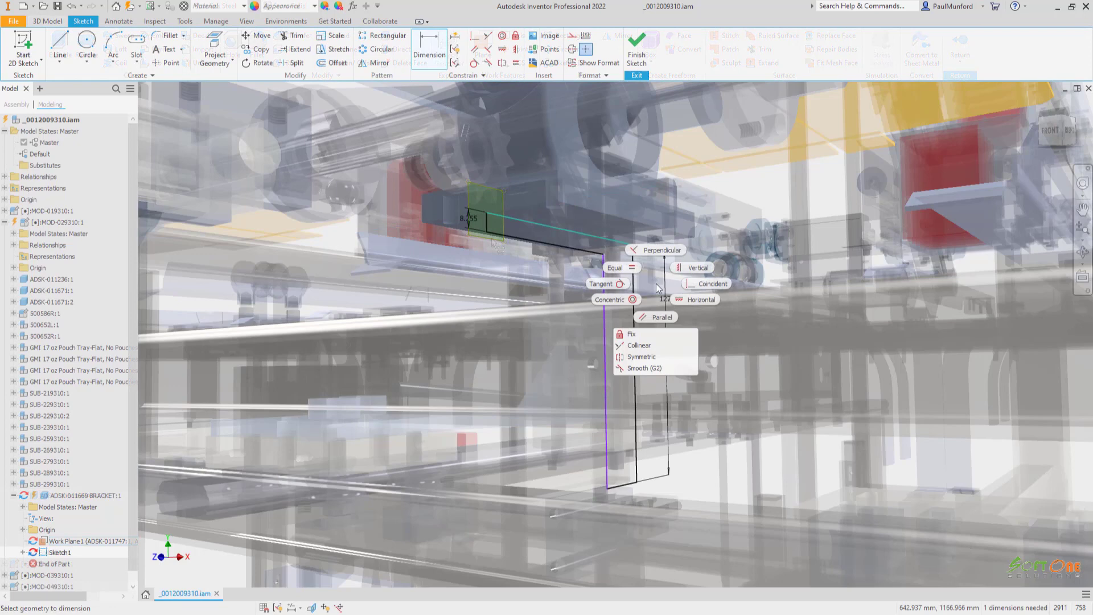
{"action": "left_click", "coordinate": [615, 267]}
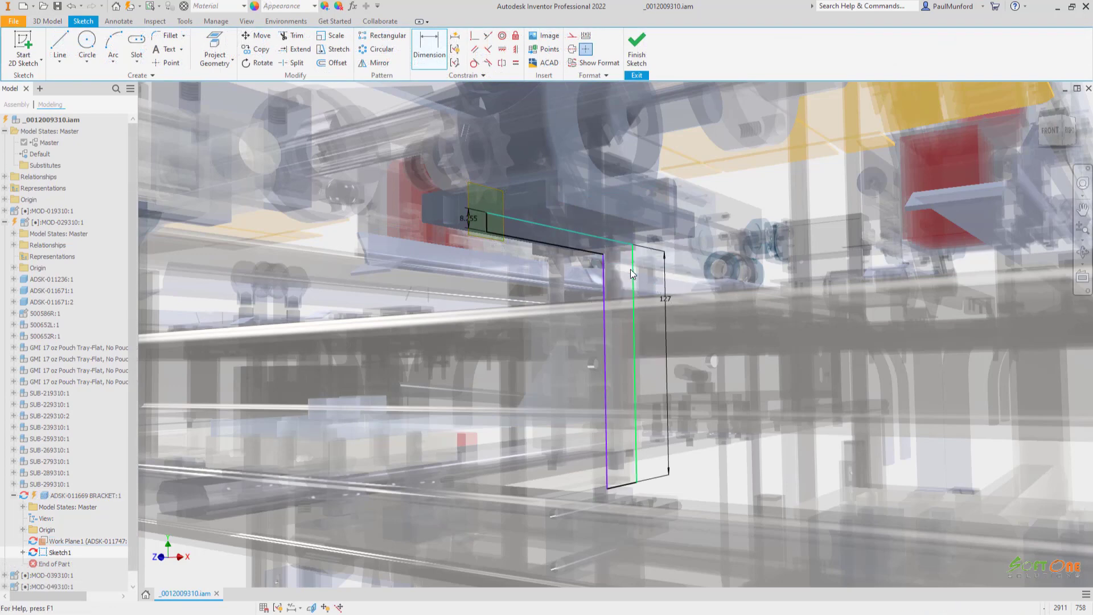
{"action": "right_click", "coordinate": [522, 380]}
{"action": "left_click", "coordinate": [519, 410]}
{"action": "right_click", "coordinate": [523, 413]}
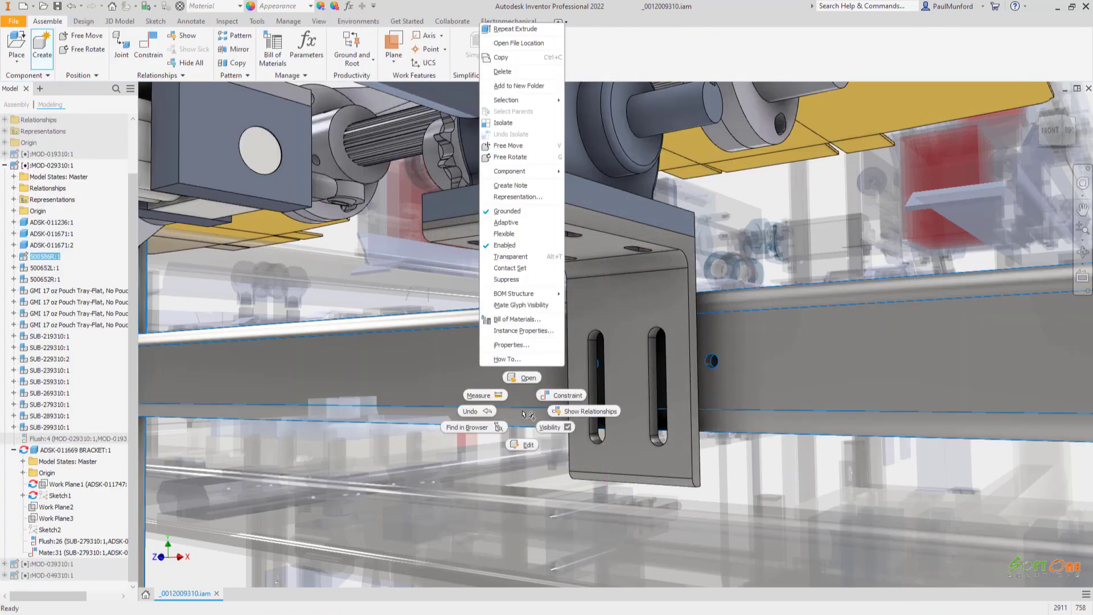
{"action": "key", "text": "Escape"}
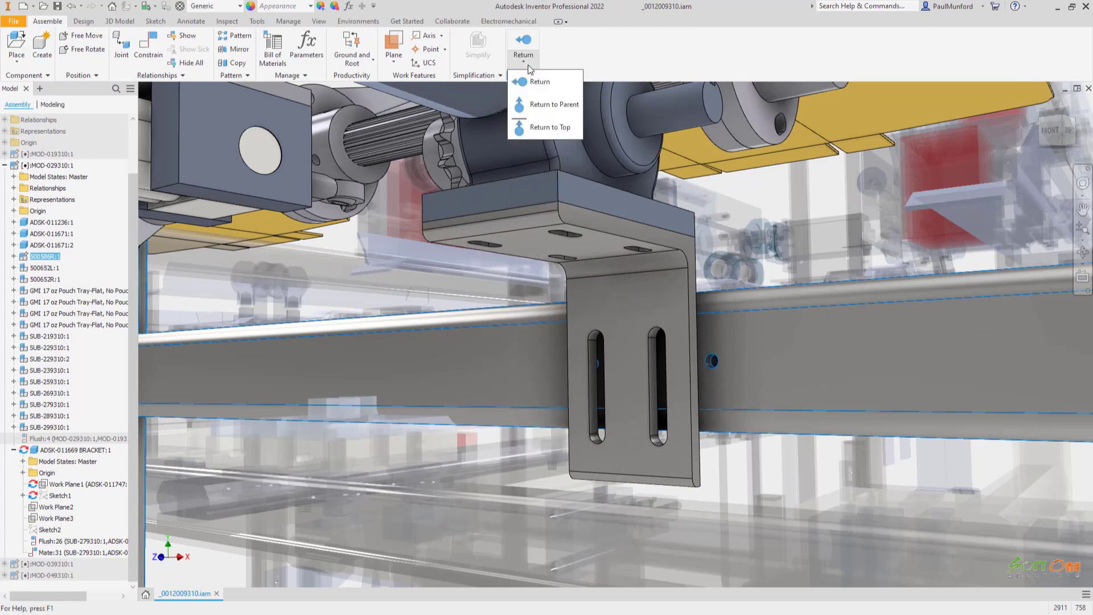
Step: Set the SUB-339310:1 Project Description to 'Motor sub assembly' in iProperties
{"action": "double_click", "coordinate": [536, 98]}
{"action": "key", "text": "End"}
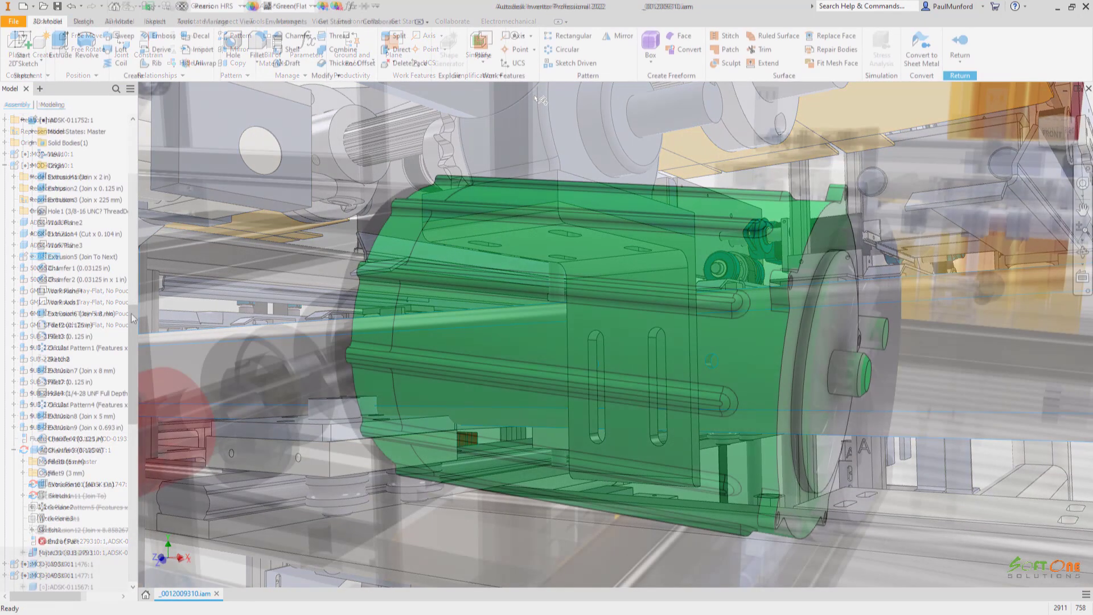
{"action": "right_click", "coordinate": [74, 258]}
{"action": "left_click", "coordinate": [103, 404]}
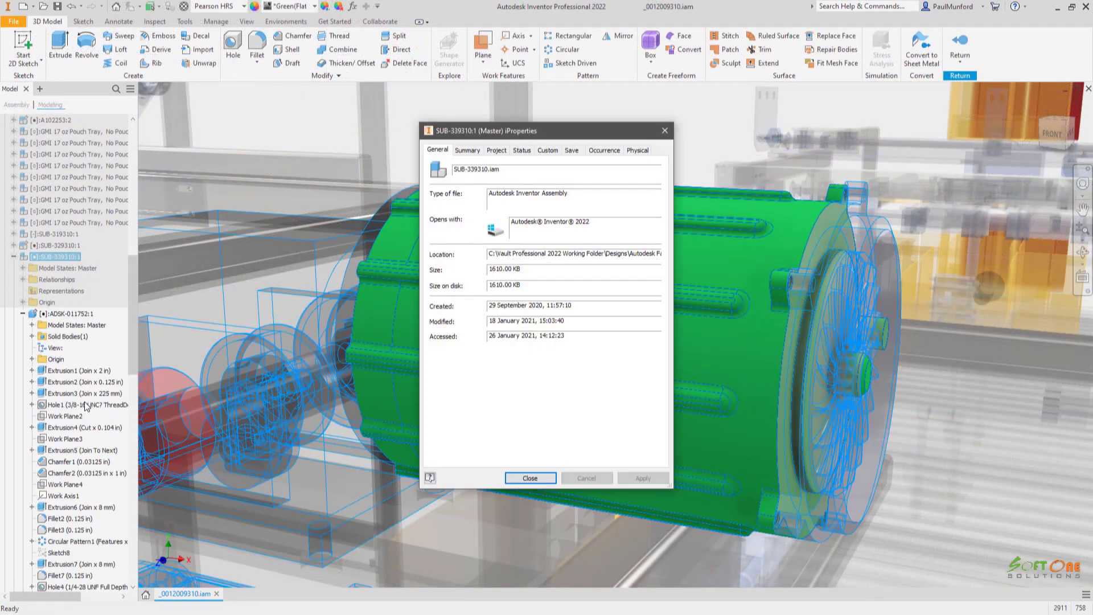
{"action": "left_click", "coordinate": [495, 150]}
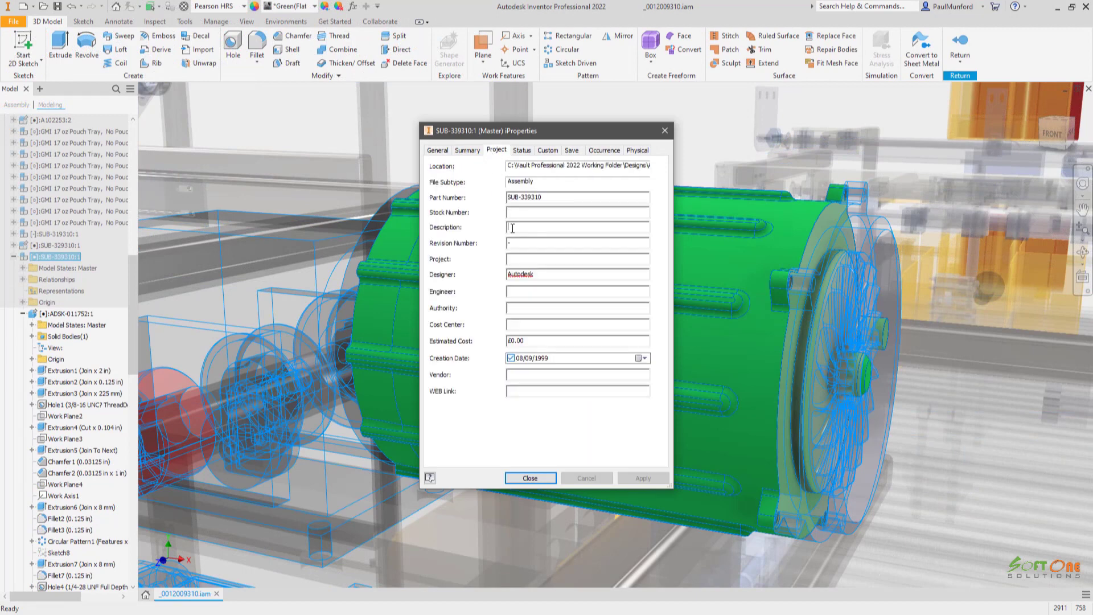
{"action": "type", "text": "Motor sub assembly"}
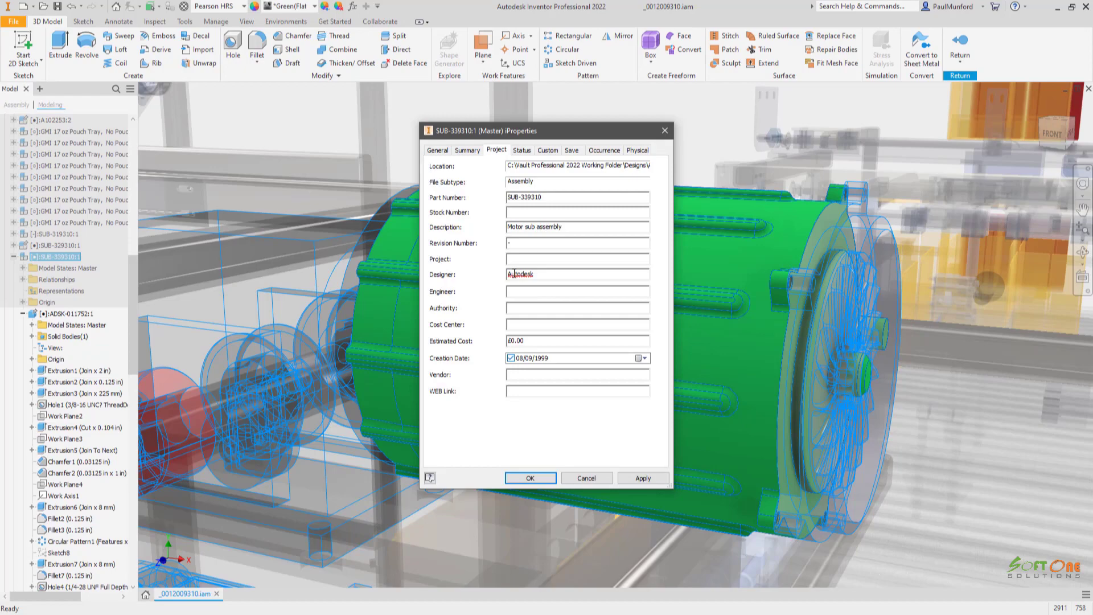
{"action": "left_click", "coordinate": [530, 478]}
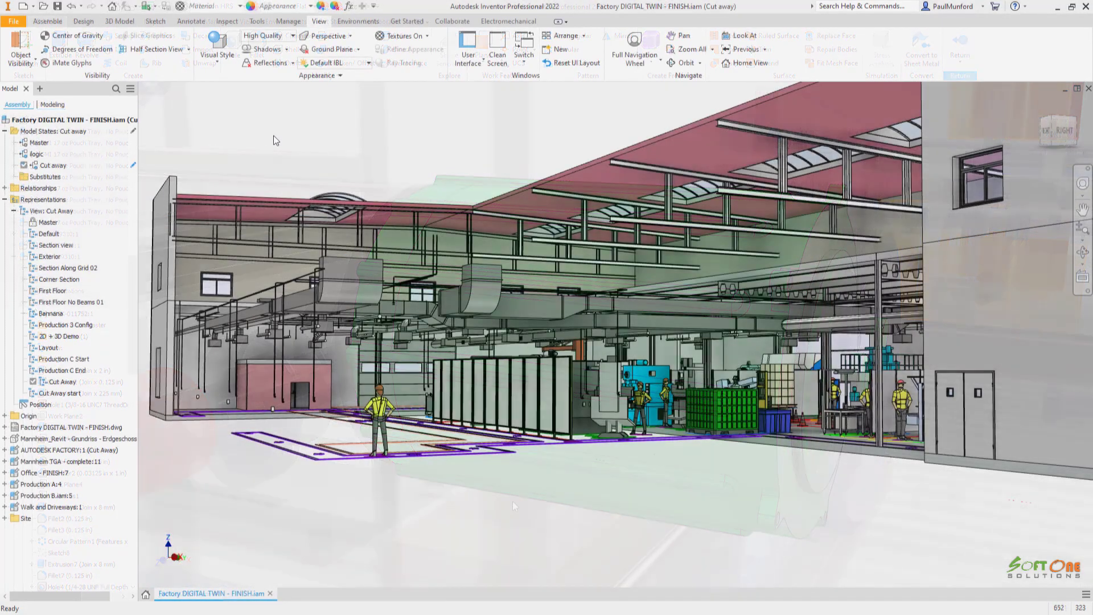
Step: Switch to Wireframe with Hidden Edges and place one Production C - FINISH.iam in front of the building
{"action": "left_click", "coordinate": [222, 66]}
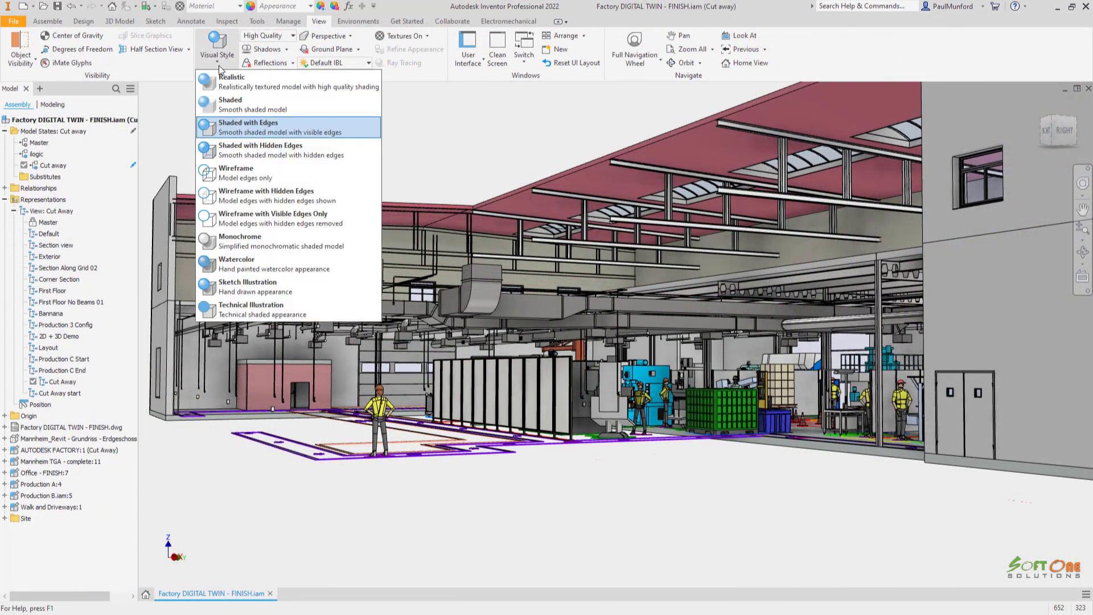
{"action": "left_click", "coordinate": [213, 193]}
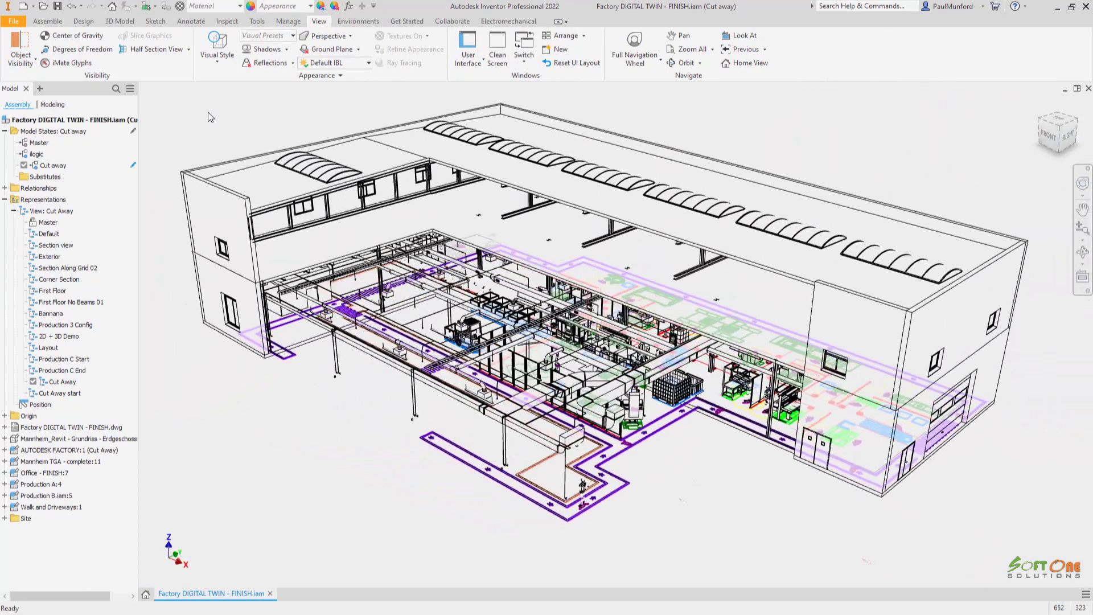
{"action": "left_click", "coordinate": [62, 23]}
{"action": "left_click", "coordinate": [21, 65]}
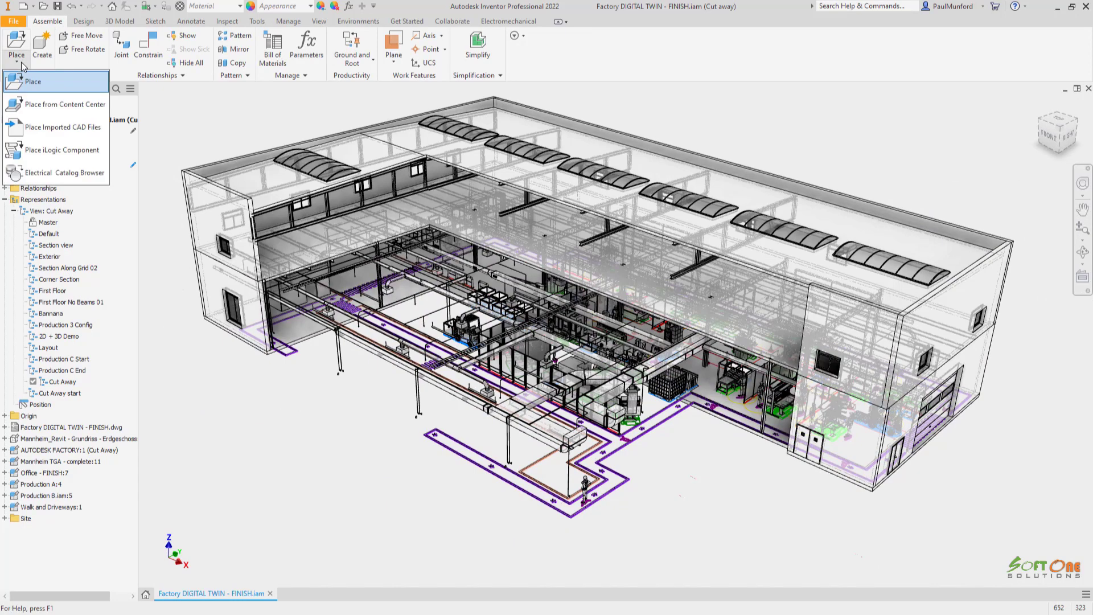
{"action": "left_click", "coordinate": [22, 81]}
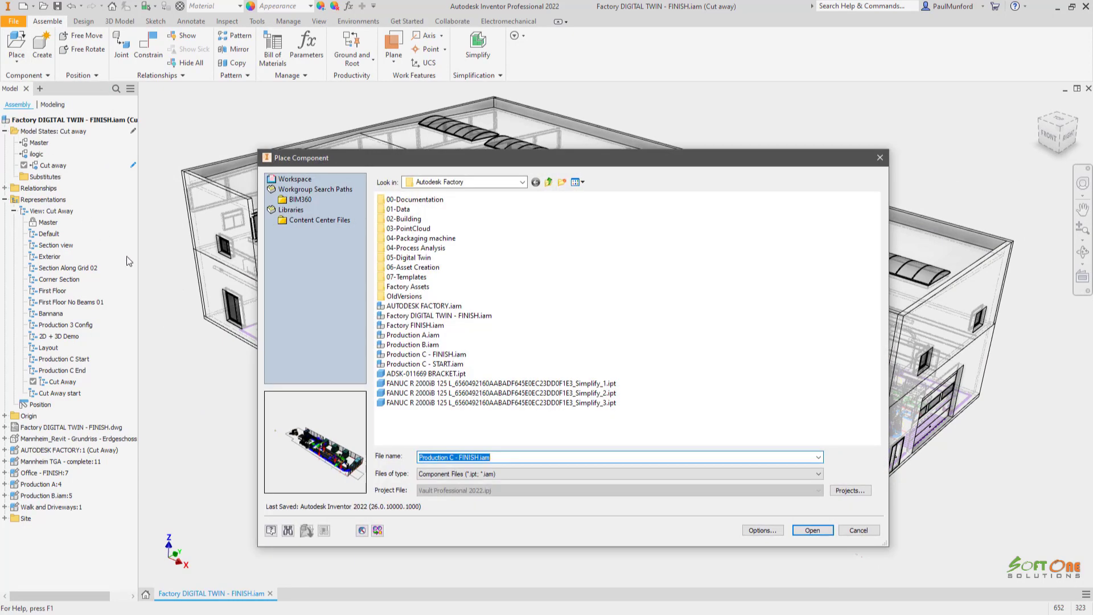
{"action": "left_click", "coordinate": [398, 354]}
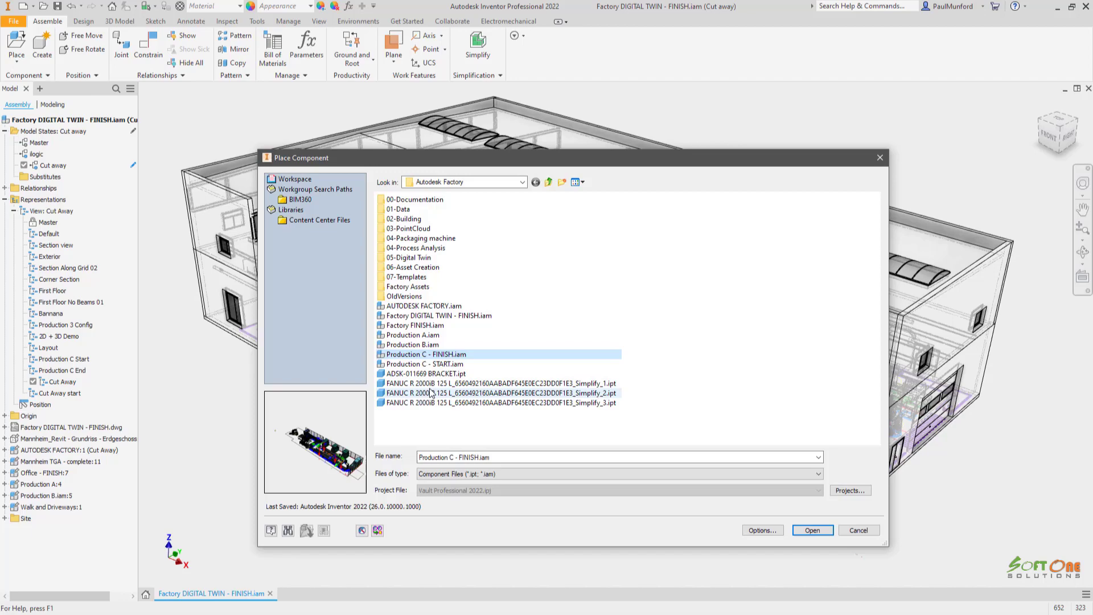
{"action": "left_click", "coordinate": [812, 529]}
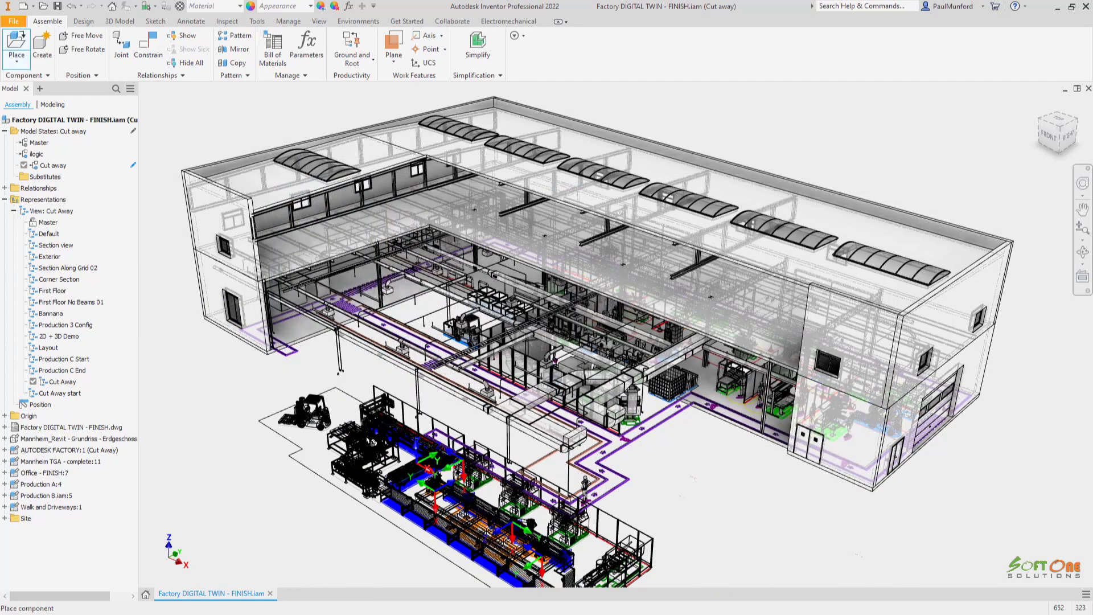
{"action": "right_click", "coordinate": [301, 416]}
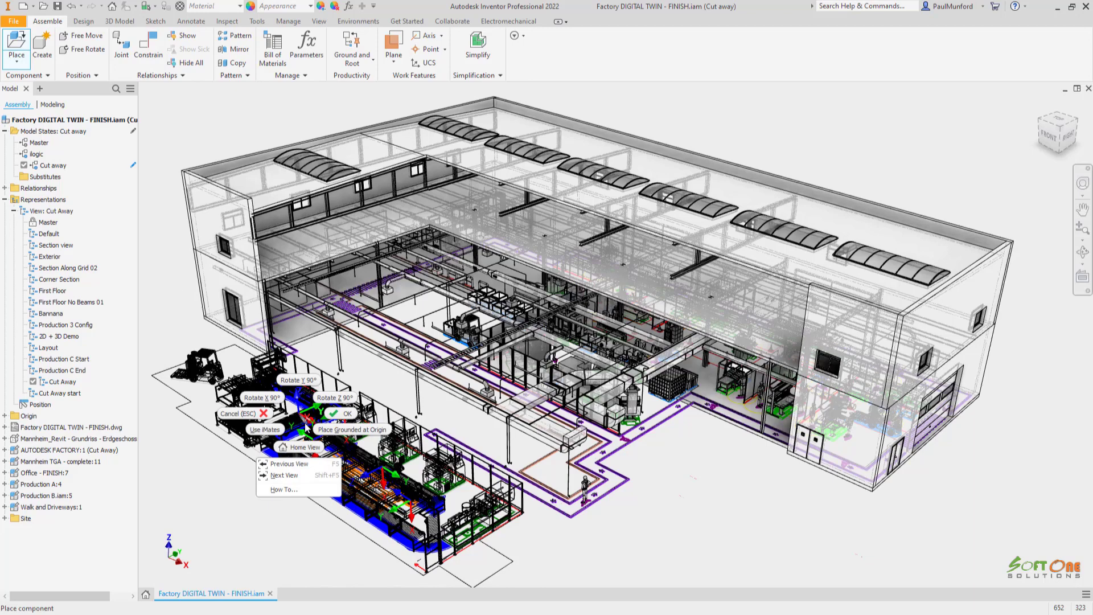
{"action": "left_click", "coordinate": [343, 413]}
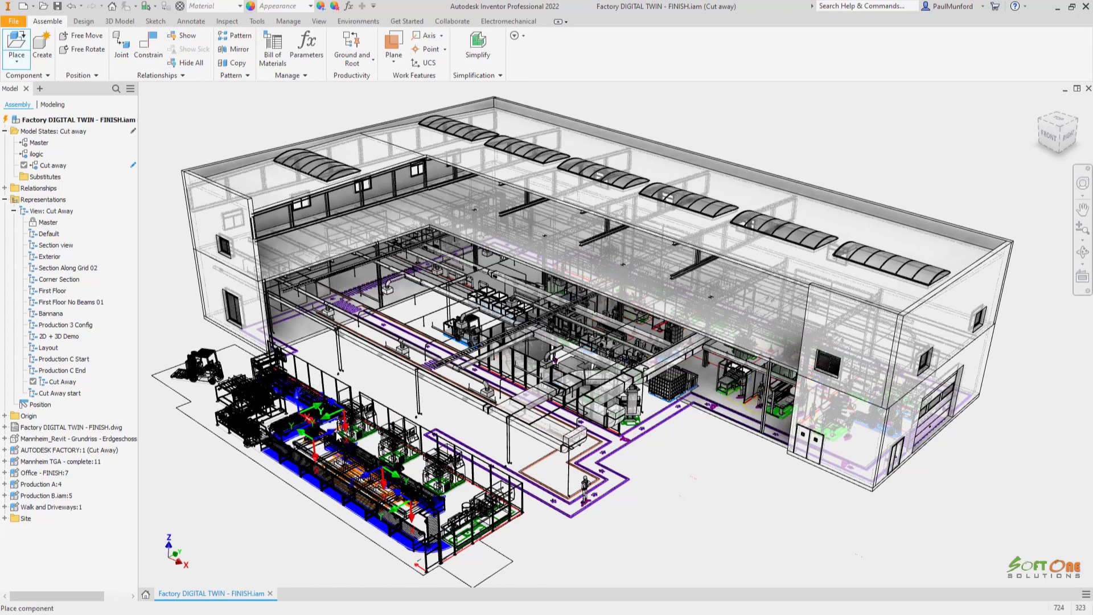
{"action": "right_click", "coordinate": [338, 435]}
{"action": "left_click", "coordinate": [306, 430]}
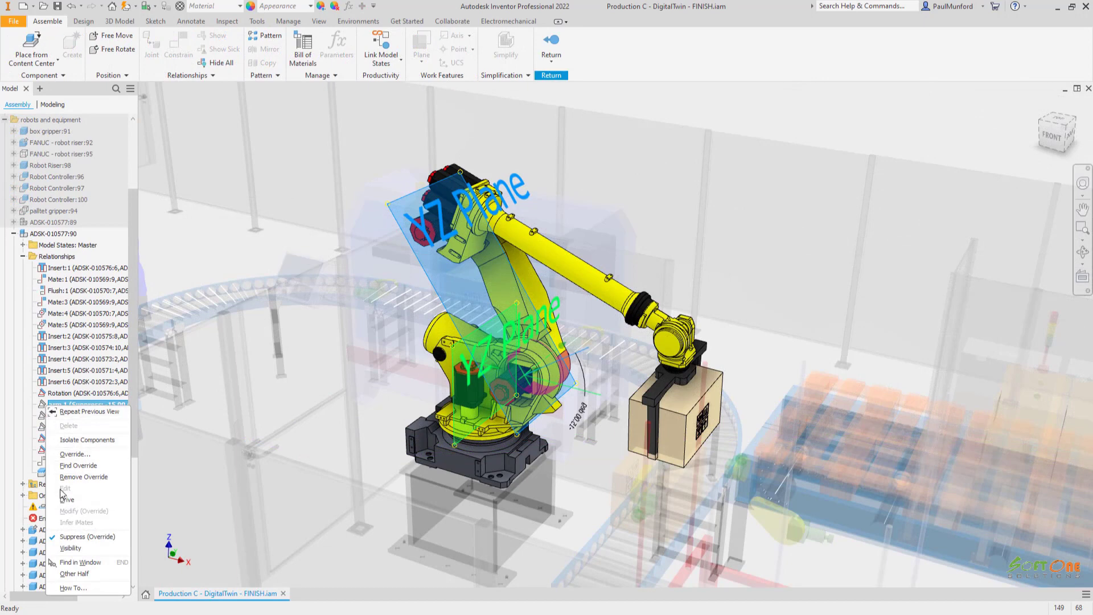
Step: Drive the arm 1 angle constraint forward and reverse between -15 and 35 deg, twice
{"action": "left_click", "coordinate": [64, 498]}
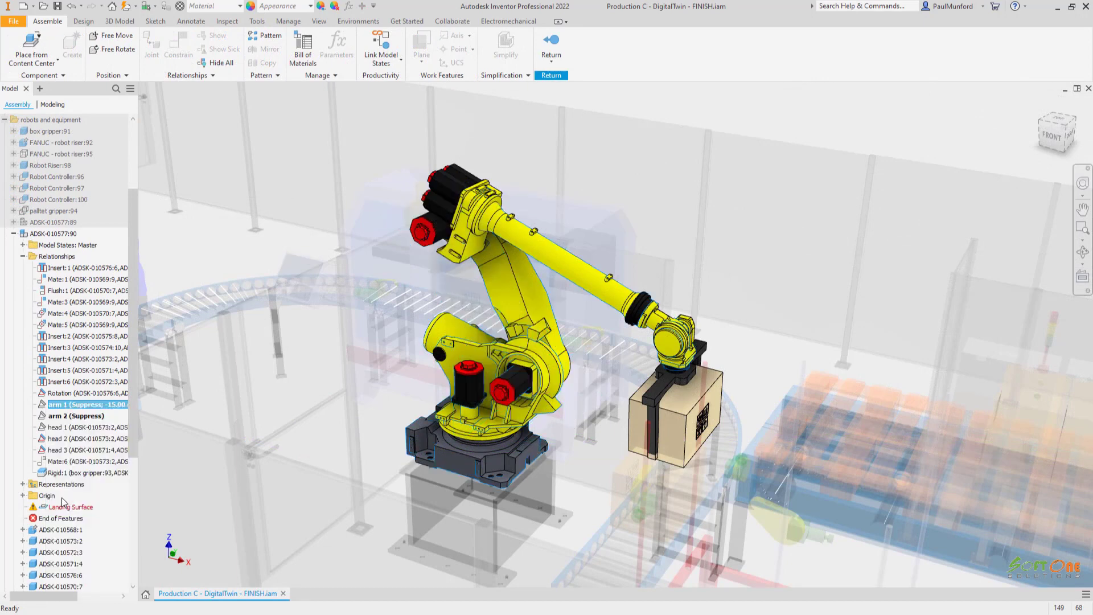
{"action": "left_click", "coordinate": [154, 161]}
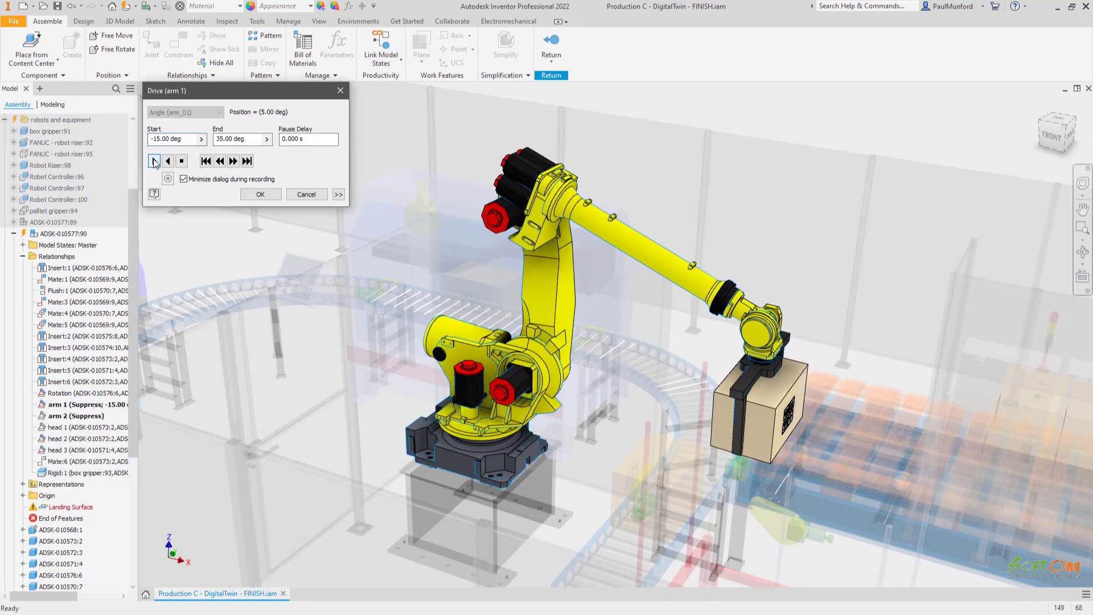
{"action": "left_click", "coordinate": [168, 161]}
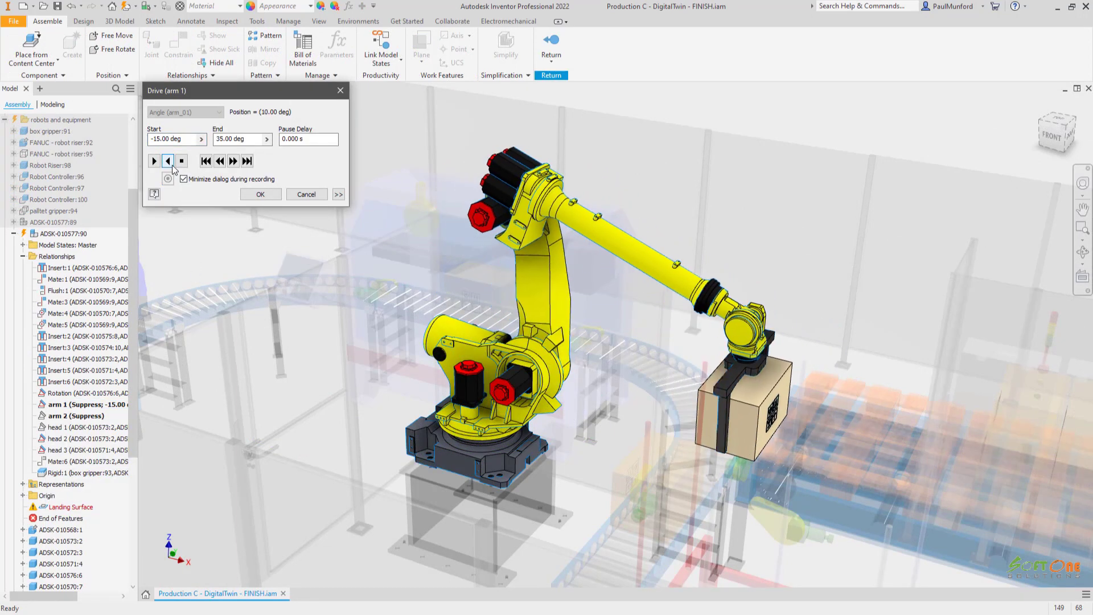
{"action": "left_click", "coordinate": [154, 162]}
{"action": "left_click", "coordinate": [167, 162]}
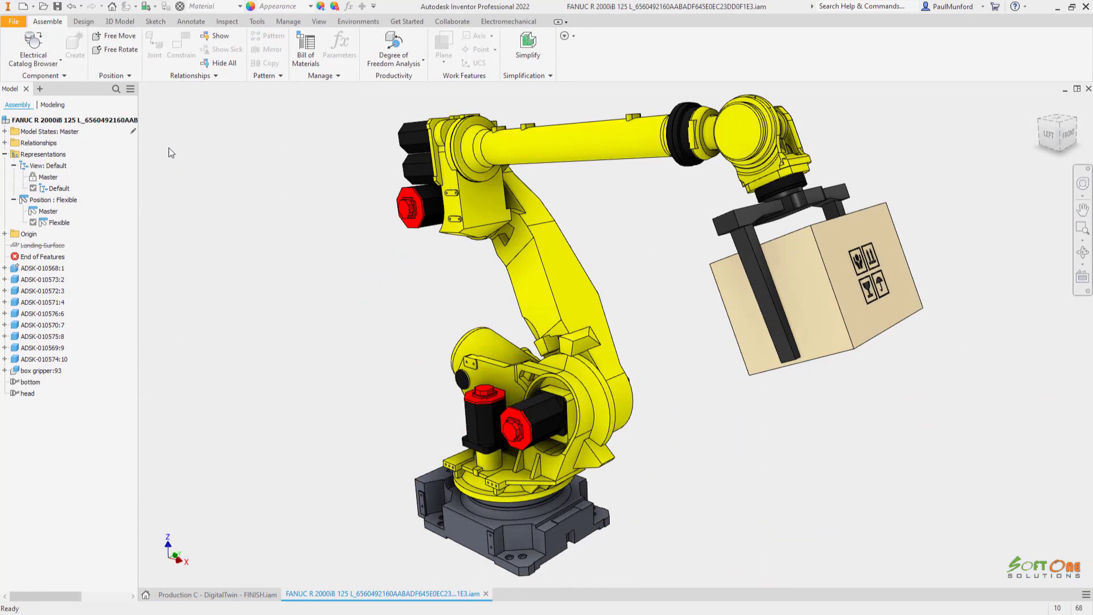
Step: Show each component's constraint state in the model browser
{"action": "left_click", "coordinate": [131, 89]}
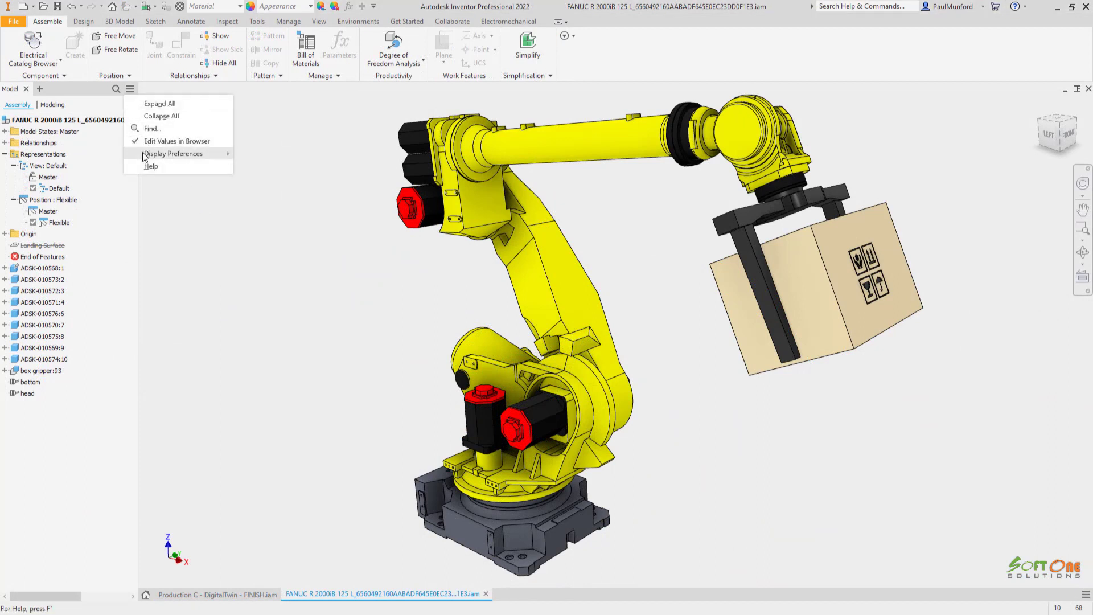
{"action": "mouse_move", "coordinate": [161, 158]}
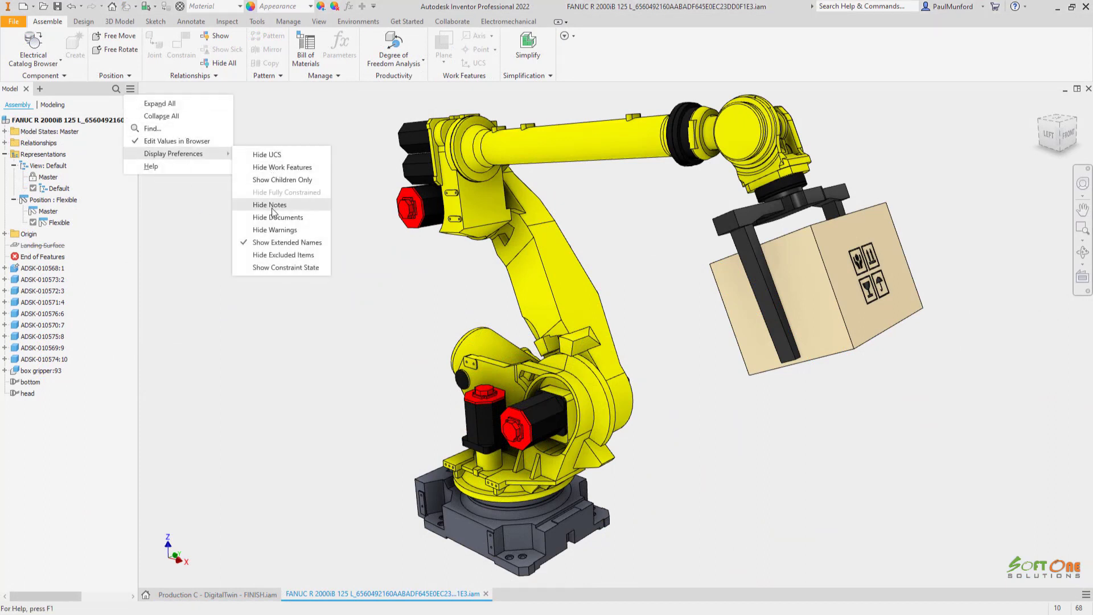
{"action": "left_click", "coordinate": [268, 267]}
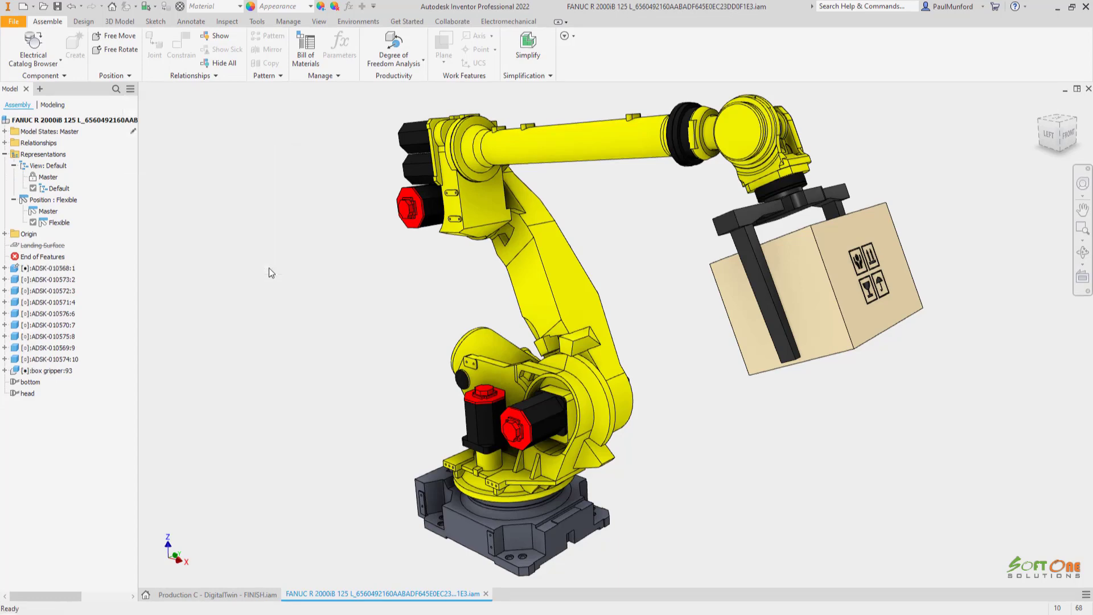
Step: Hide fully constrained components and run Degree of Freedom Analysis with Animate Freedom on
{"action": "left_click", "coordinate": [131, 89]}
{"action": "mouse_move", "coordinate": [182, 153]}
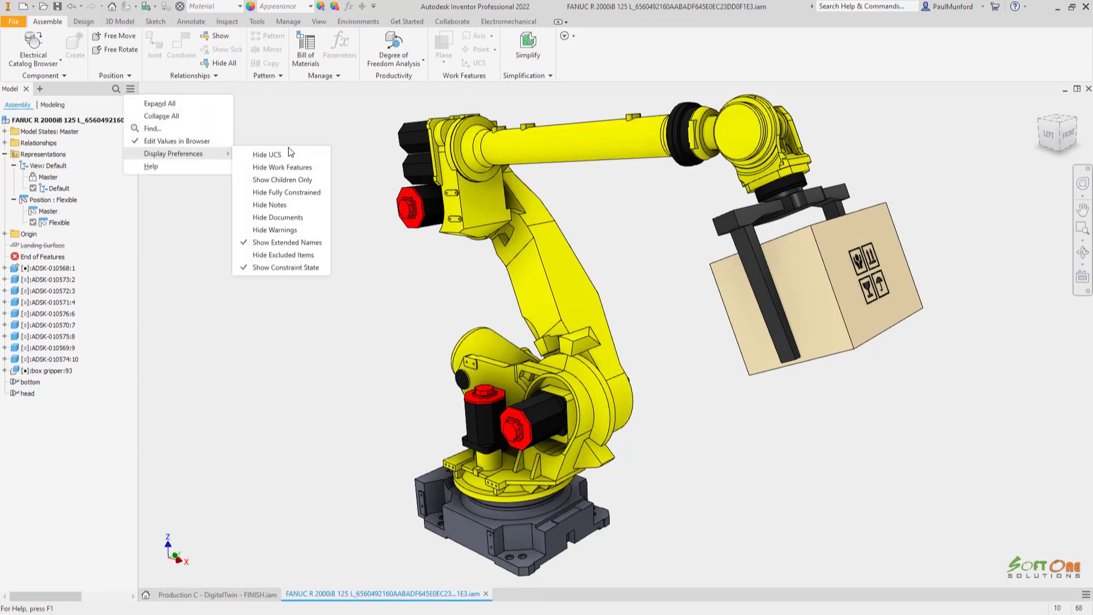
{"action": "left_click", "coordinate": [288, 188]}
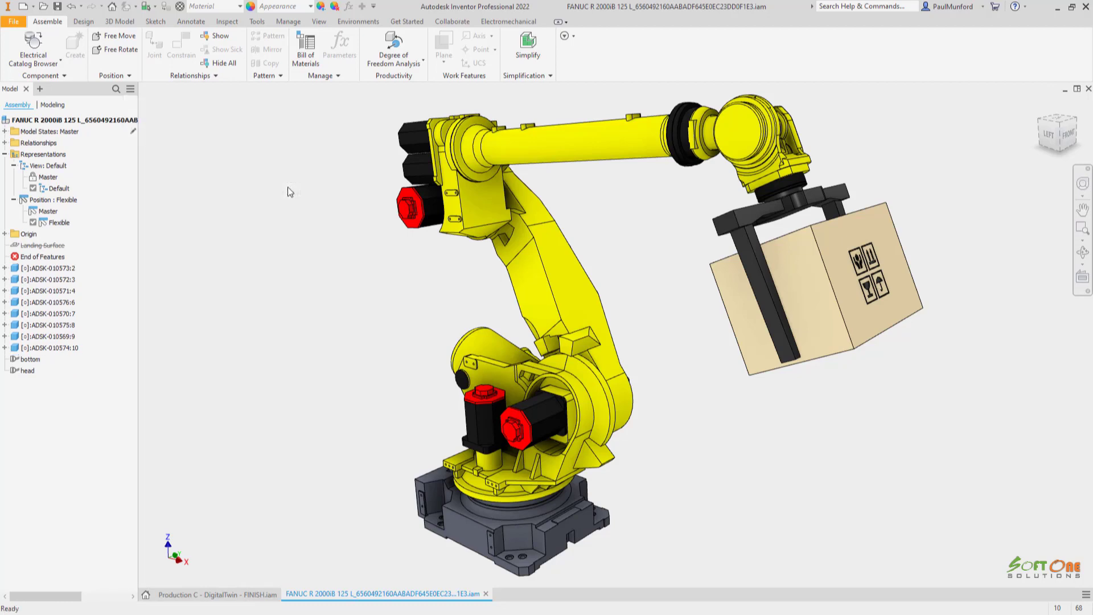
{"action": "left_click", "coordinate": [392, 45]}
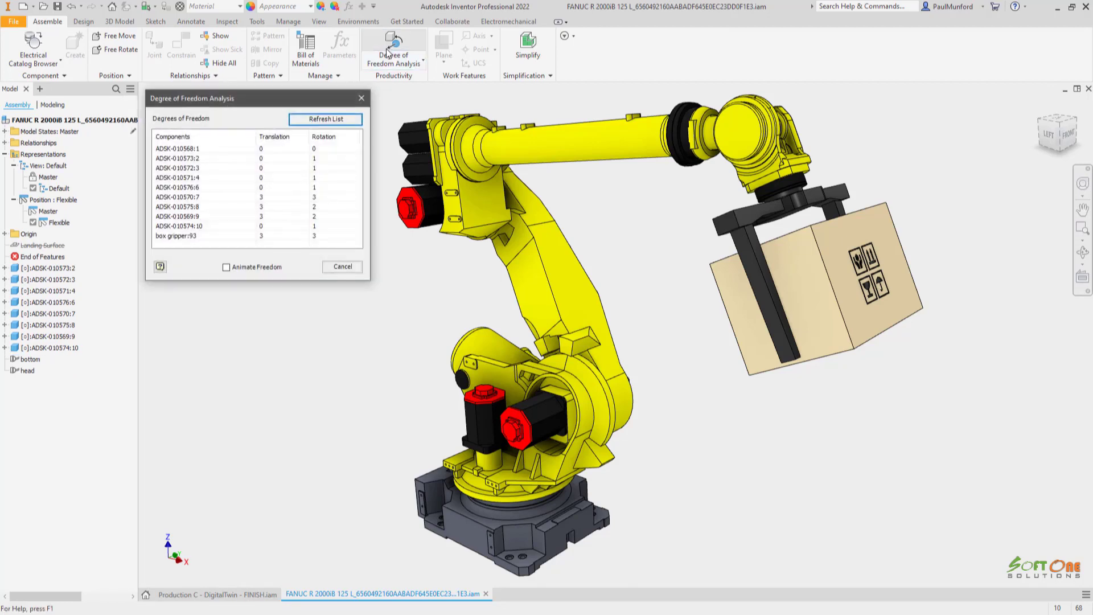
{"action": "left_click", "coordinate": [276, 238]}
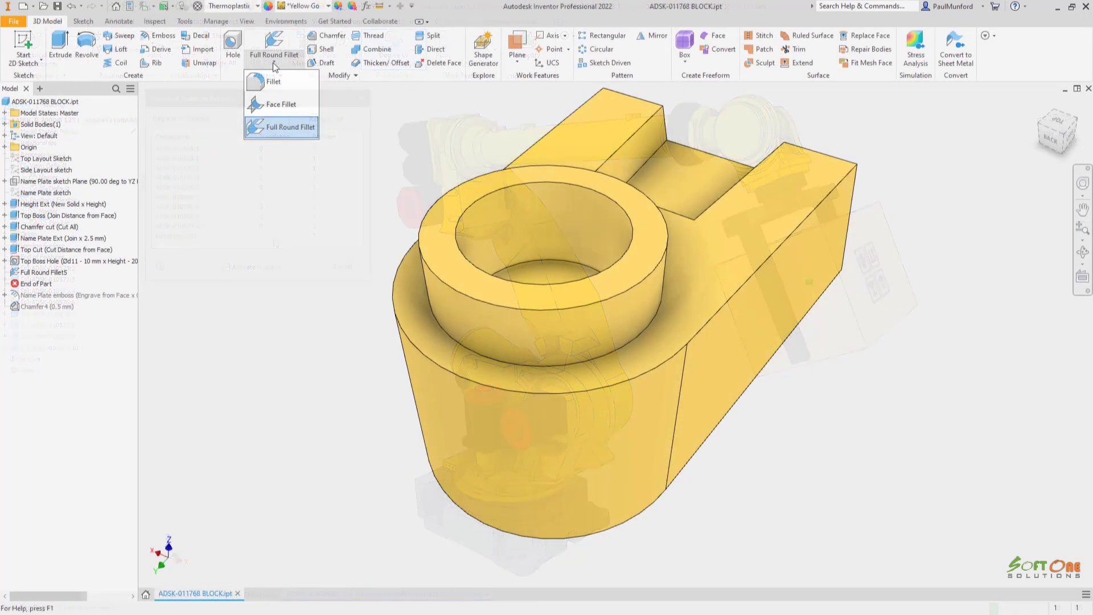
Step: Blend the block's two boss faces with a face-to-face fillet
{"action": "left_click", "coordinate": [272, 105]}
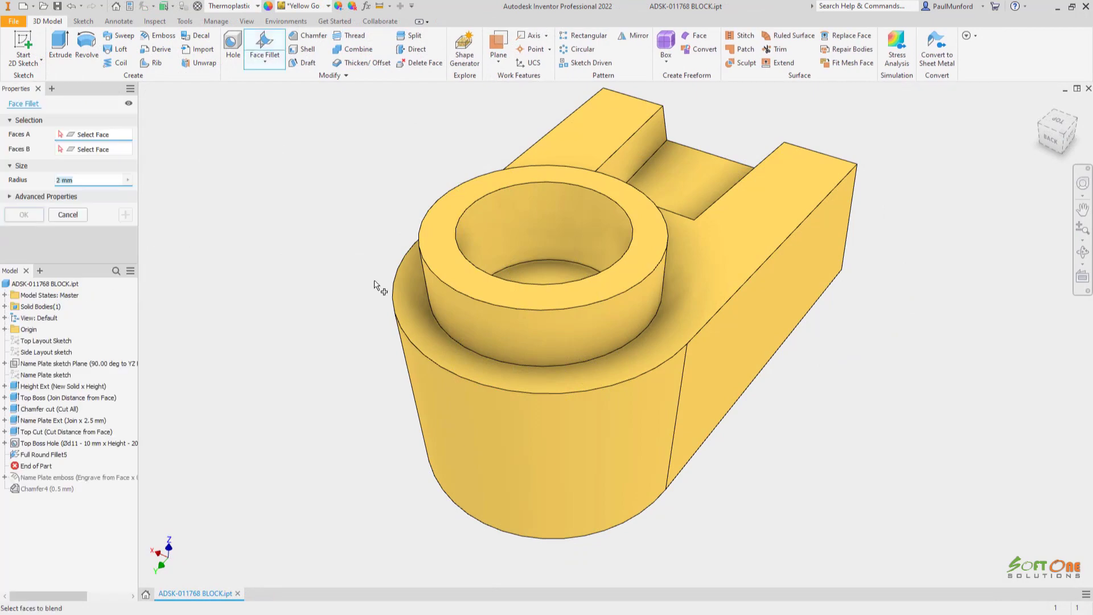
{"action": "left_click", "coordinate": [401, 290]}
{"action": "left_click", "coordinate": [429, 288]}
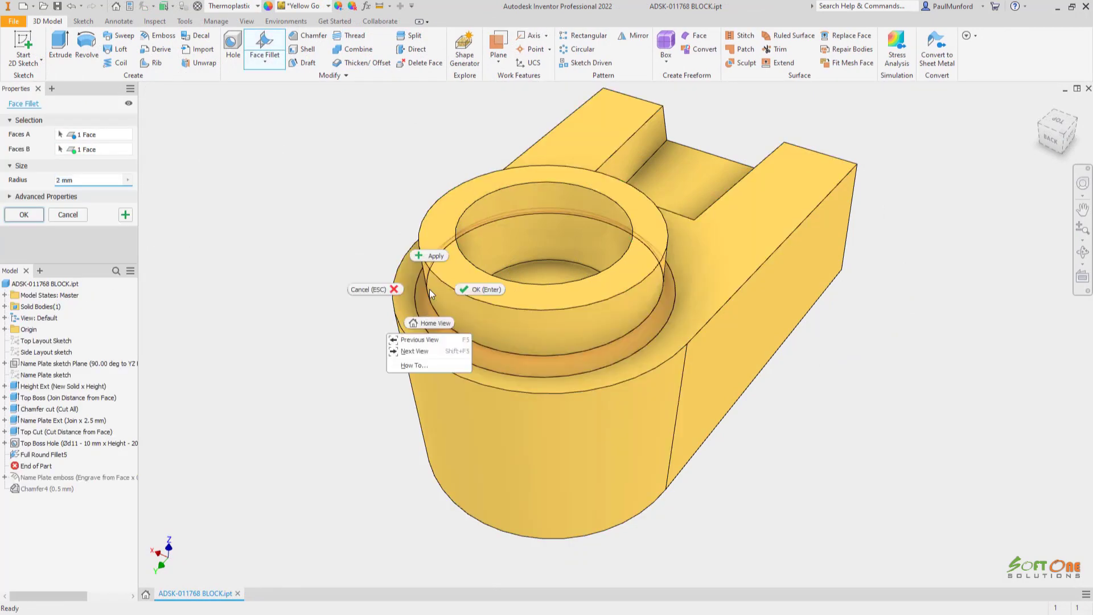
{"action": "left_click", "coordinate": [466, 290]}
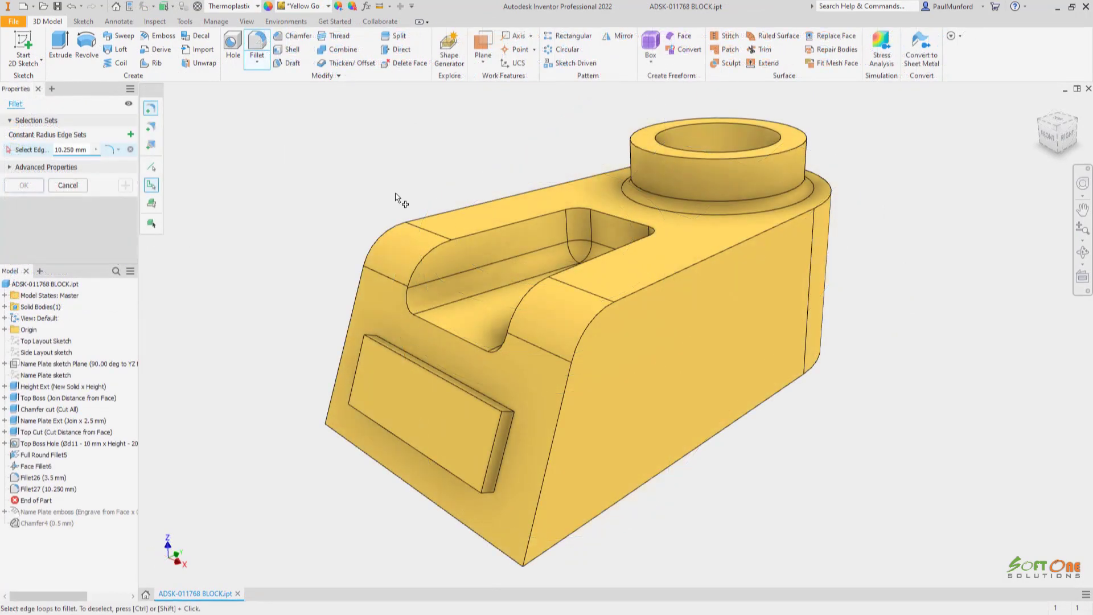
Step: Round the slot's edge loop with a 1 mm fillet
{"action": "left_click", "coordinate": [497, 230]}
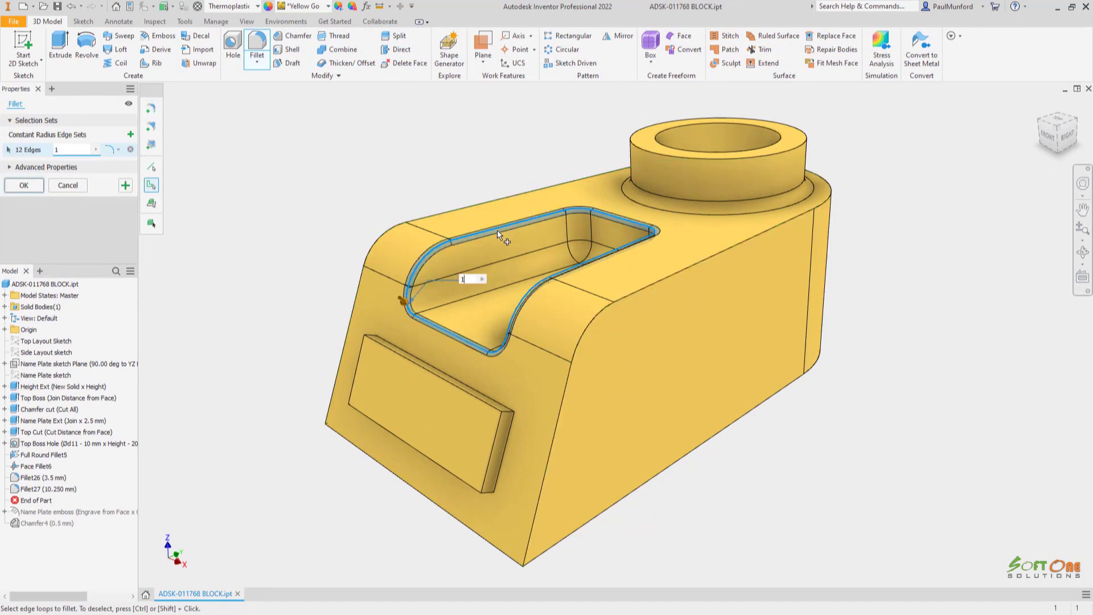
{"action": "type", "text": "1"}
{"action": "right_click", "coordinate": [496, 231]}
{"action": "left_click", "coordinate": [497, 198]}
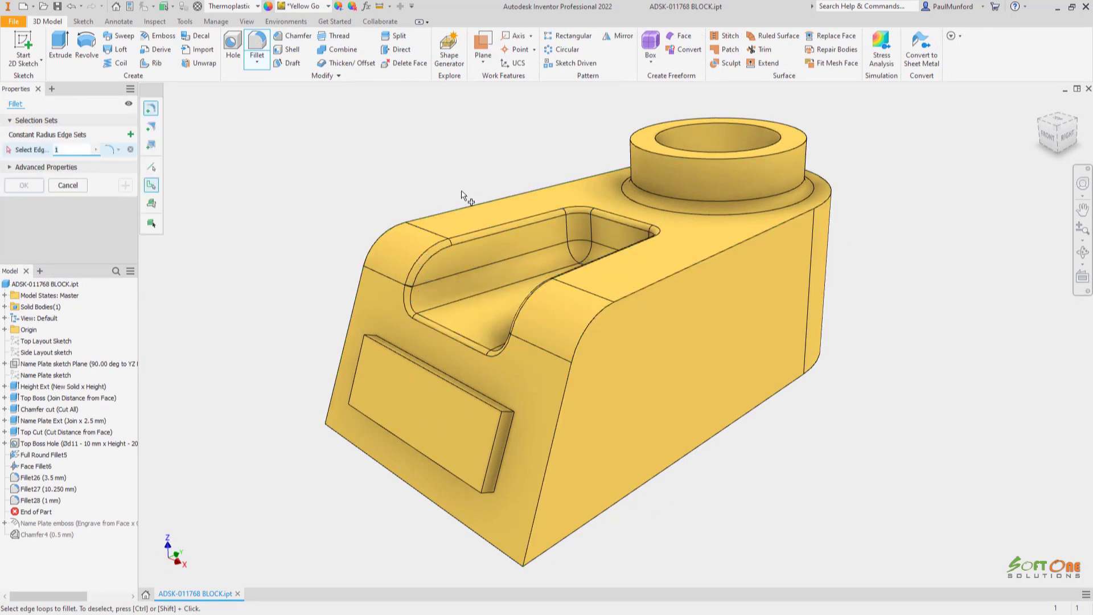
Step: Add a variable radius fillet along the outer edges with a 2.5 mm midpoint
{"action": "left_click", "coordinate": [151, 126]}
{"action": "left_click", "coordinate": [382, 234]}
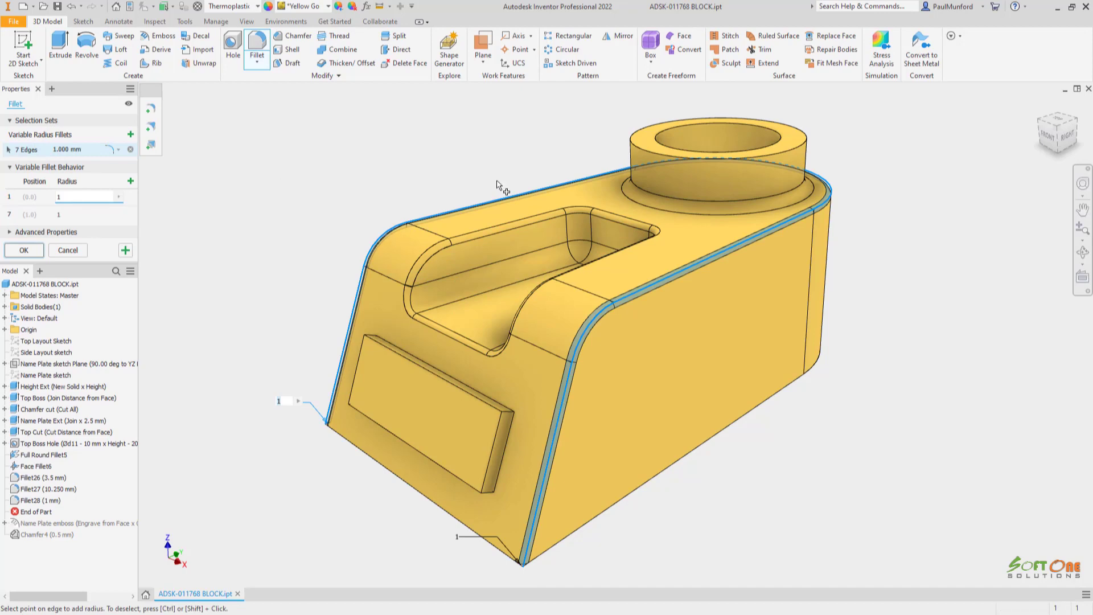
{"action": "left_click", "coordinate": [814, 173]}
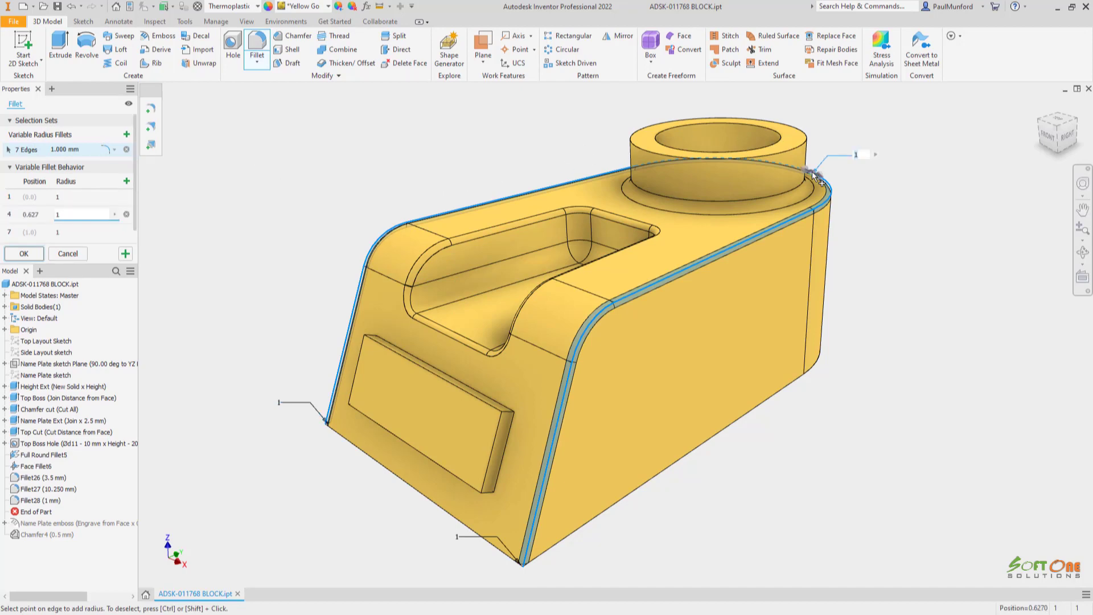
{"action": "right_click", "coordinate": [845, 171]}
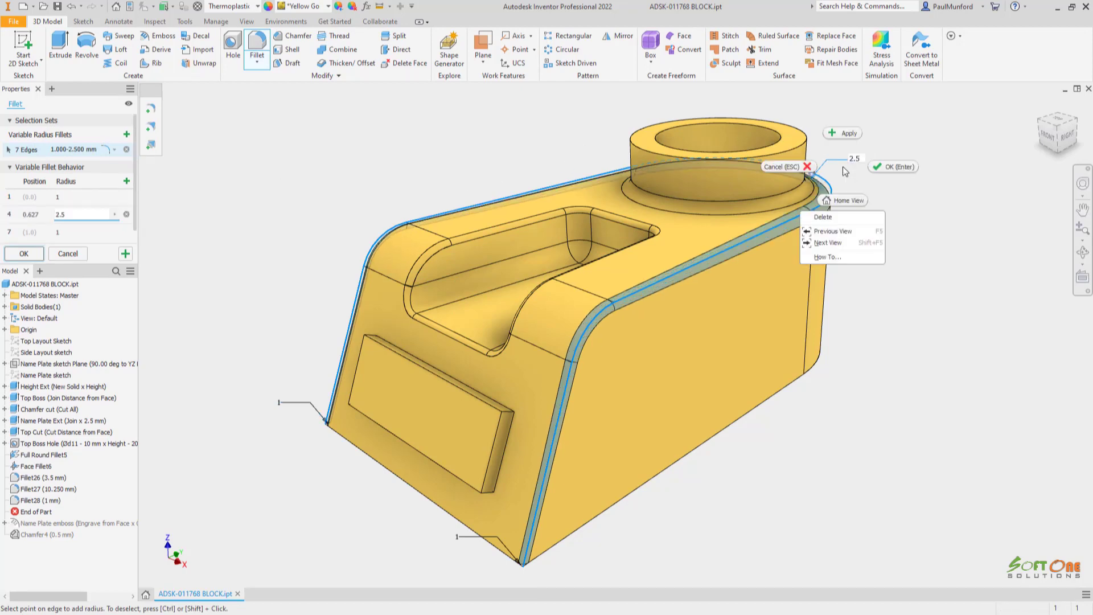
{"action": "left_click", "coordinate": [903, 164]}
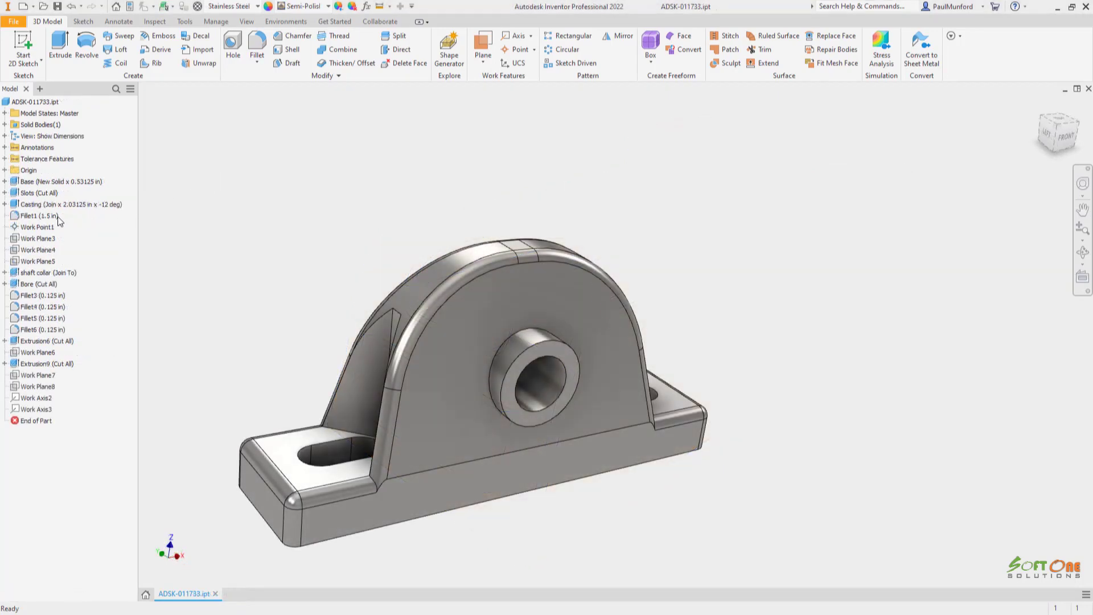
Step: Change Fillet1's 1.500 dimension to 1 and update the bearing block
{"action": "left_click", "coordinate": [40, 215]}
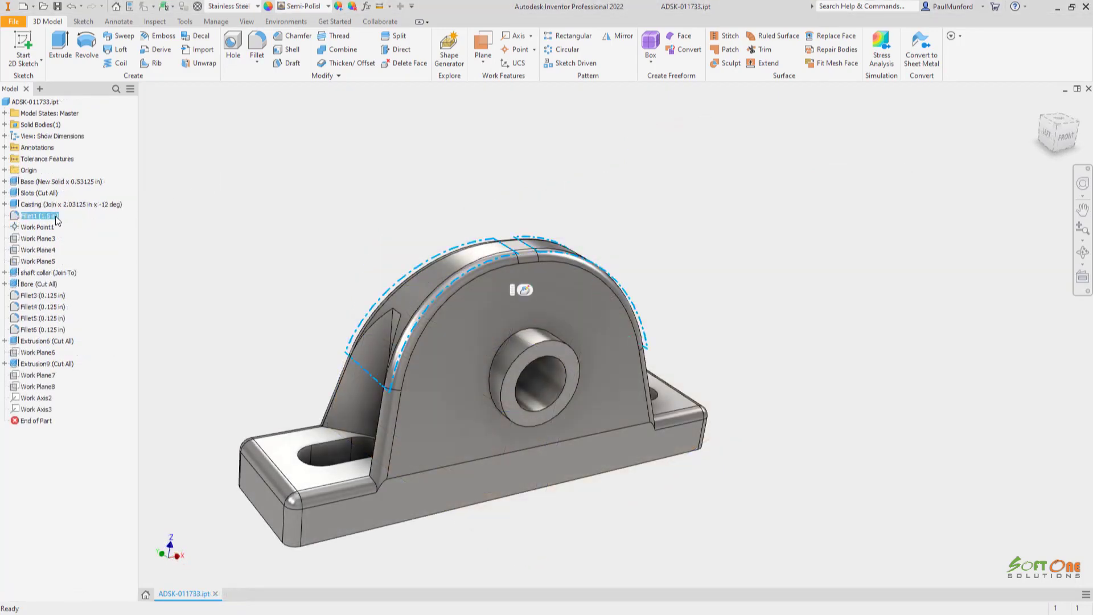
{"action": "right_click", "coordinate": [58, 220]}
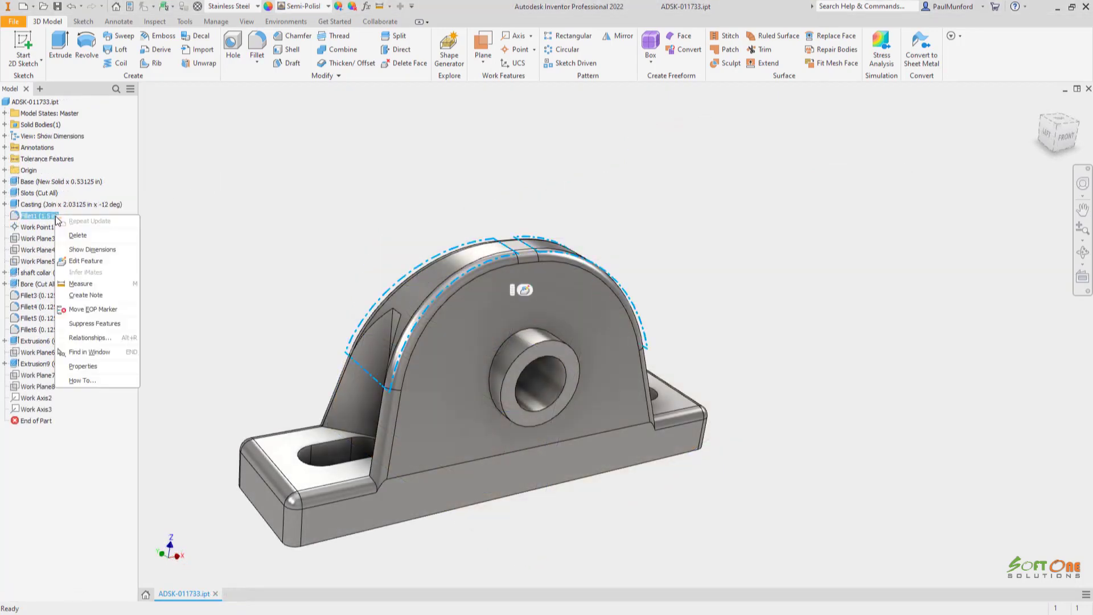
{"action": "left_click", "coordinate": [64, 250]}
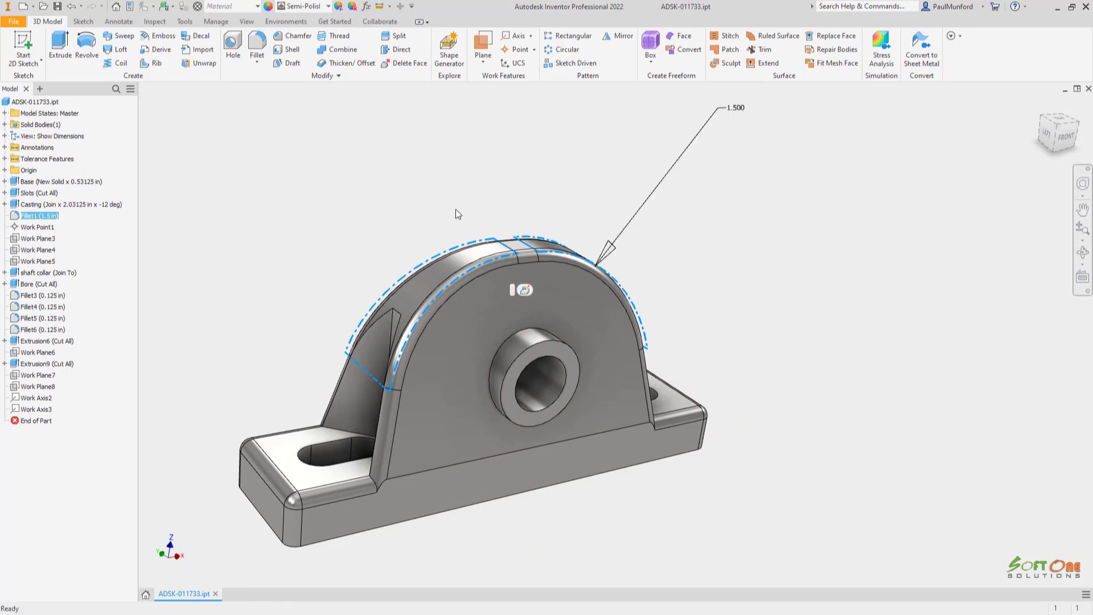
{"action": "double_click", "coordinate": [733, 110]}
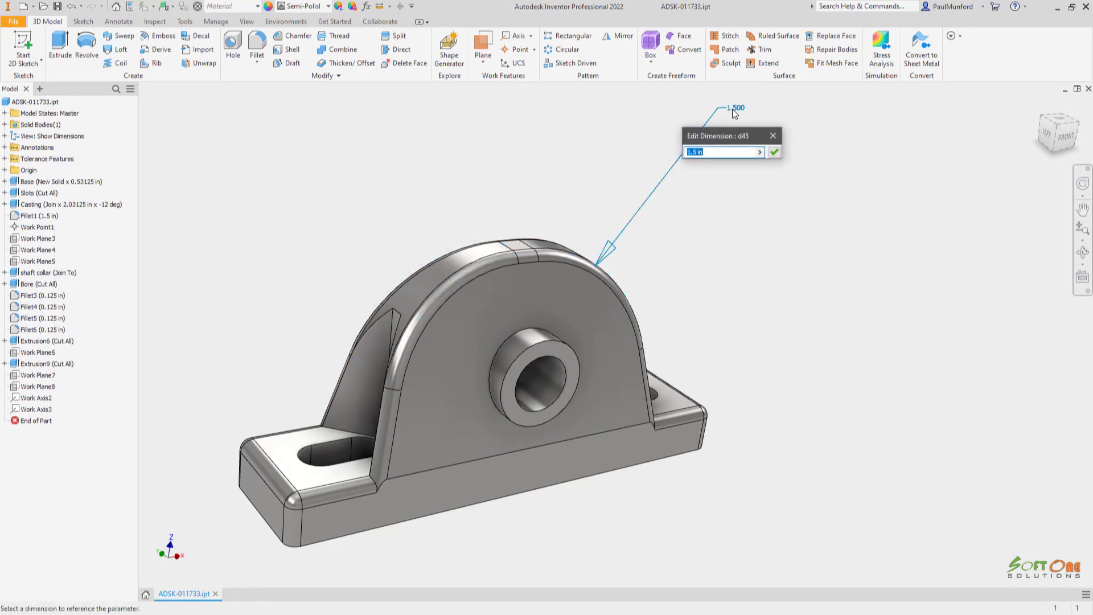
{"action": "type", "text": "1"}
{"action": "key", "text": "Return"}
{"action": "right_click", "coordinate": [734, 113]}
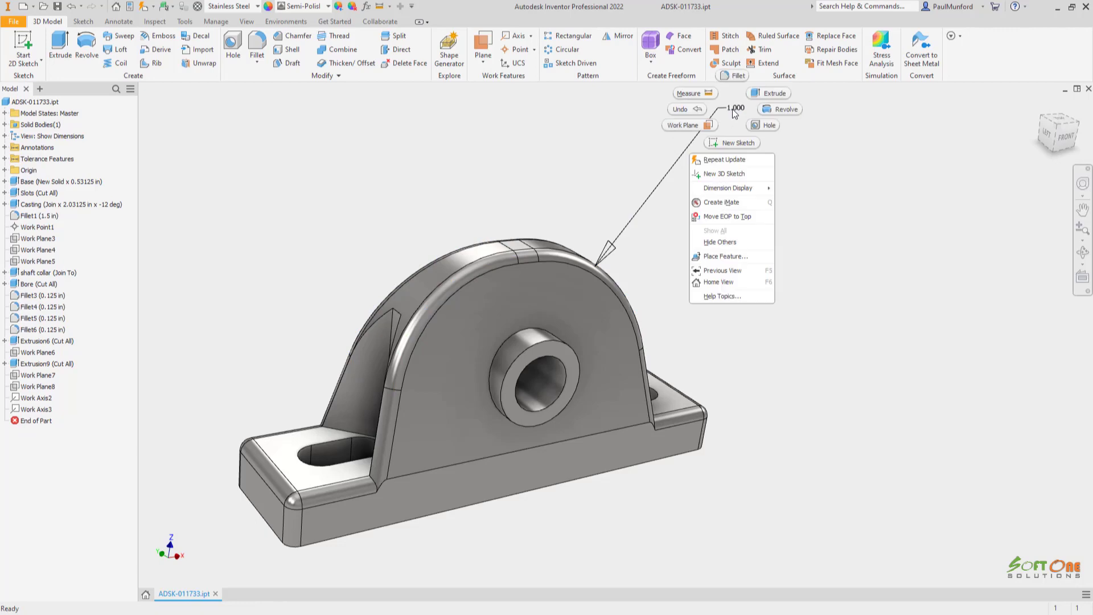
{"action": "left_click", "coordinate": [734, 163]}
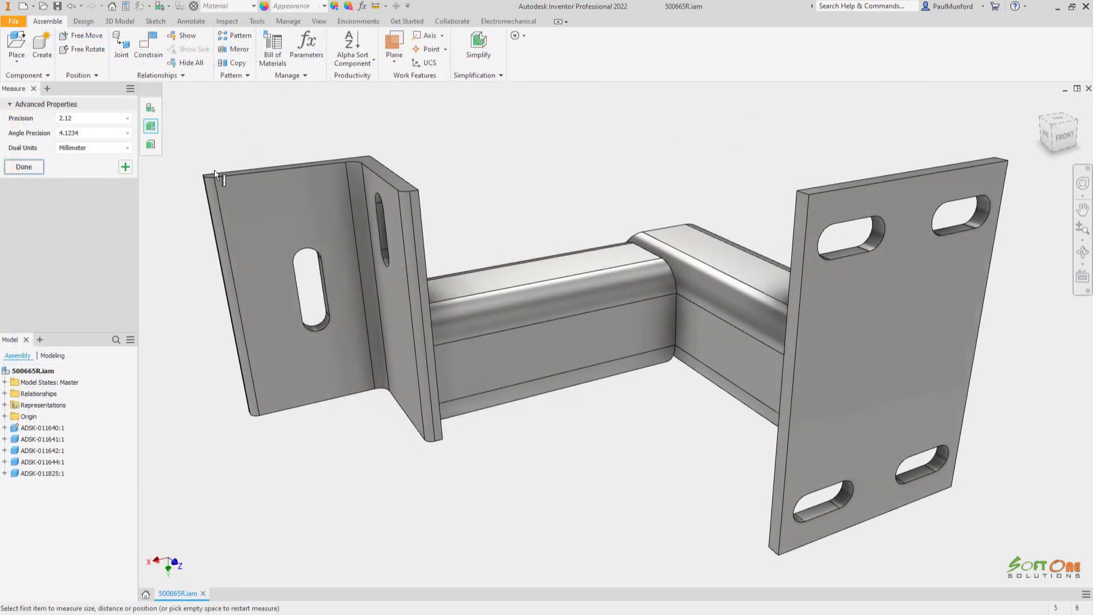
Step: Measure the 8.58 in span between the two bracket slot centres and expand its Delta values
{"action": "left_click", "coordinate": [210, 175]}
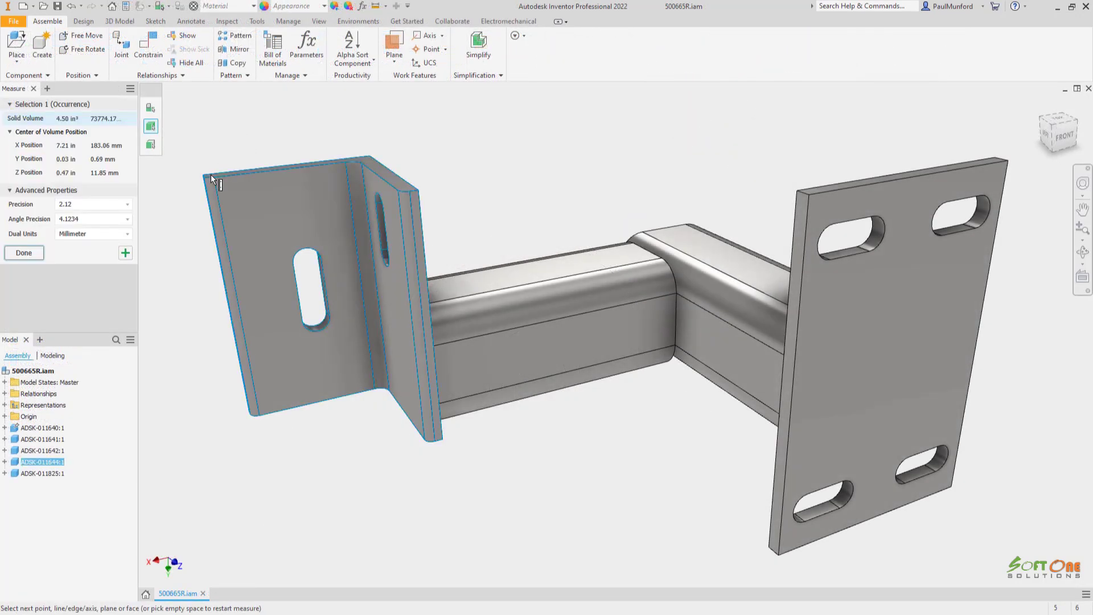
{"action": "left_click", "coordinate": [128, 254]}
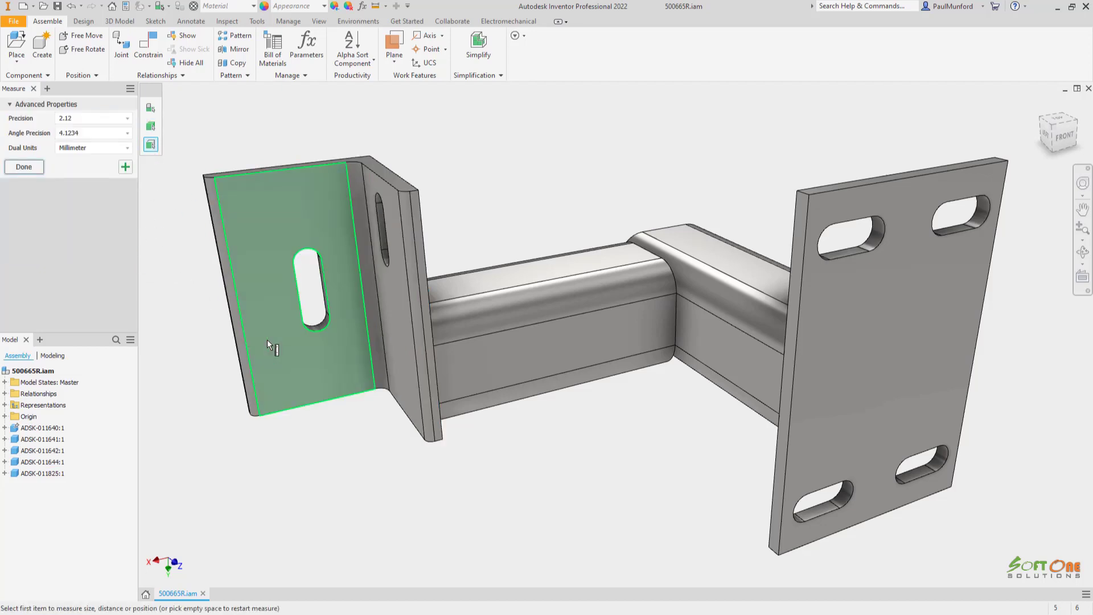
{"action": "mouse_move", "coordinate": [309, 330]}
{"action": "left_click", "coordinate": [303, 379]}
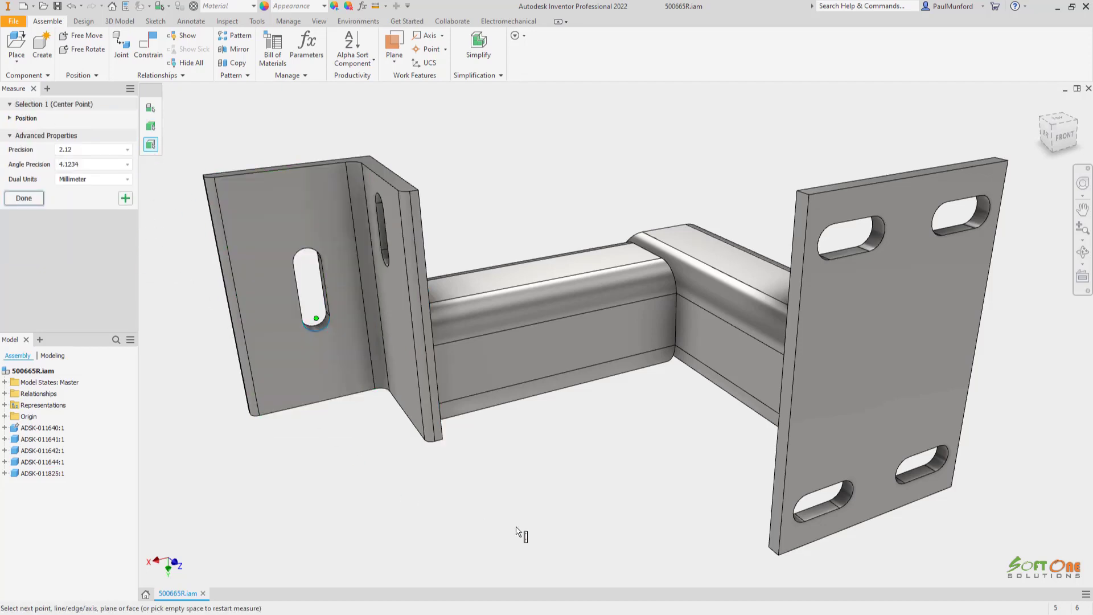
{"action": "mouse_move", "coordinate": [797, 515]}
{"action": "left_click", "coordinate": [795, 425]}
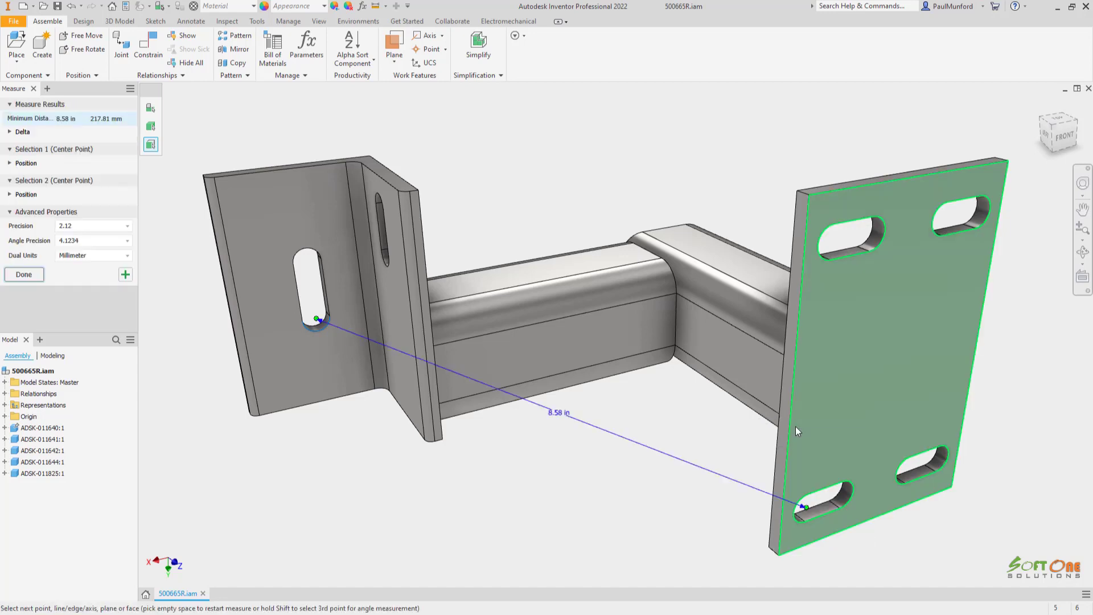
{"action": "left_click", "coordinate": [22, 131]}
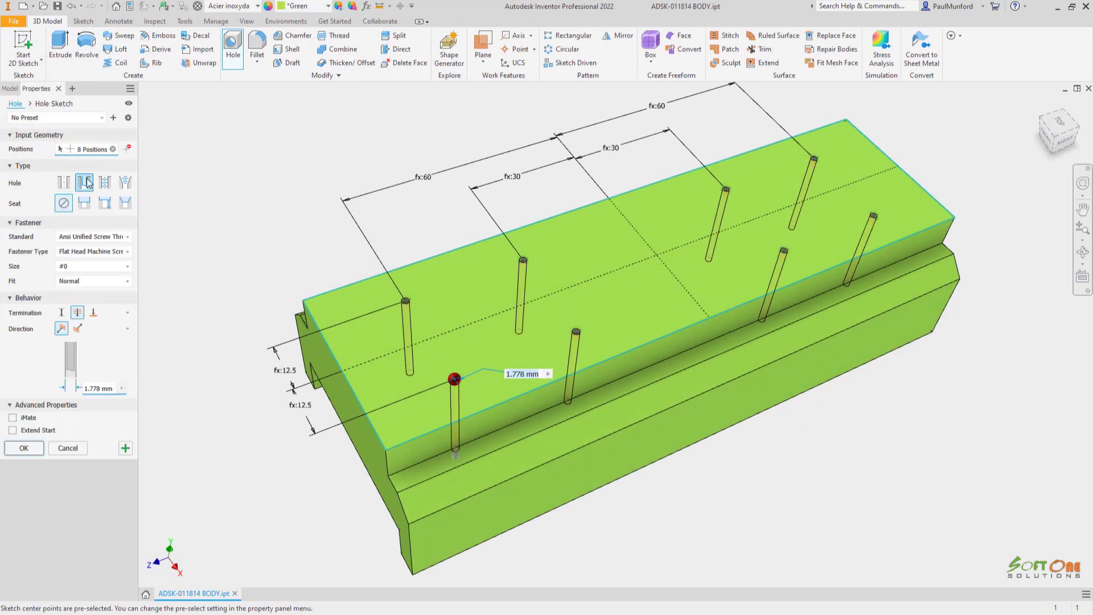
Step: Give the eight holes a counterbore seat using the ISO standard
{"action": "left_click", "coordinate": [84, 203]}
{"action": "left_click", "coordinate": [101, 237]}
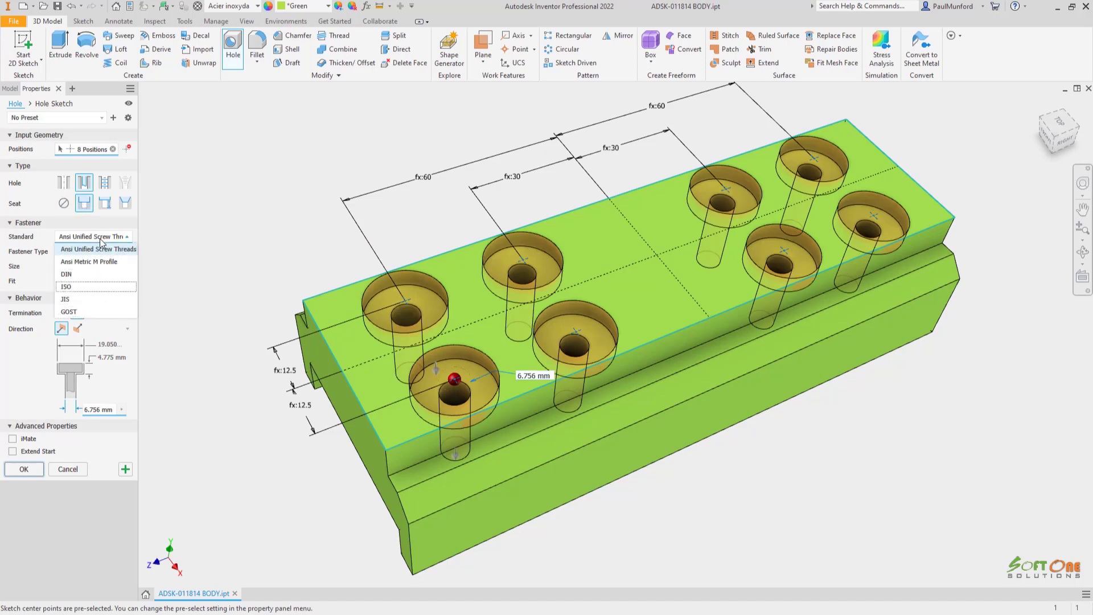
{"action": "key", "text": "Return"}
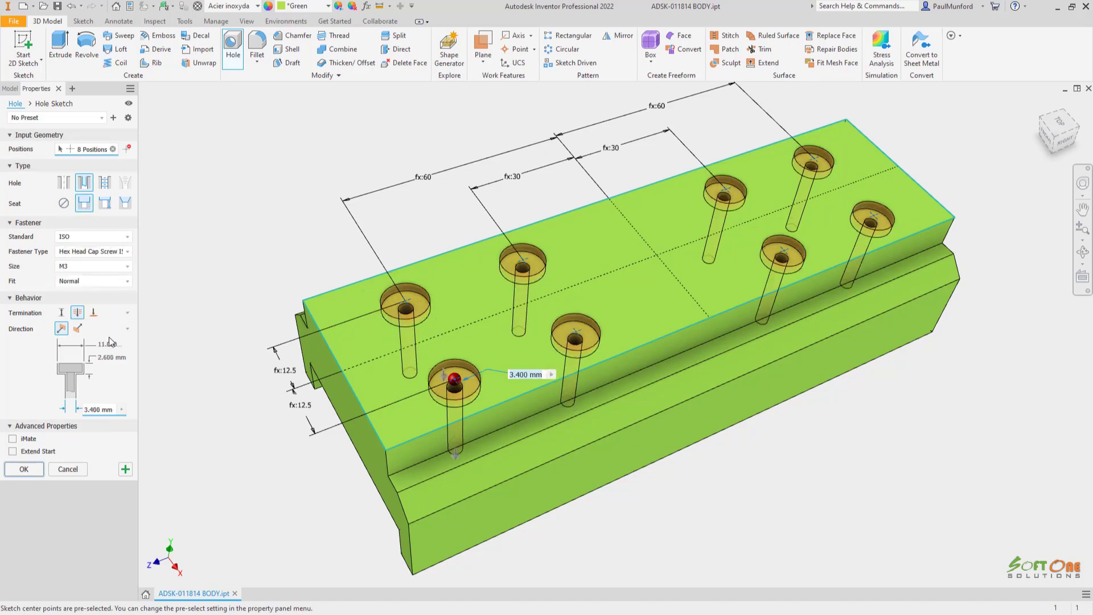
Step: Try a 2.5 counterbore diameter, then apply the Tapped Hole_Countersink_ISO preset
{"action": "left_click", "coordinate": [108, 343]}
{"action": "type", "text": "2.5"}
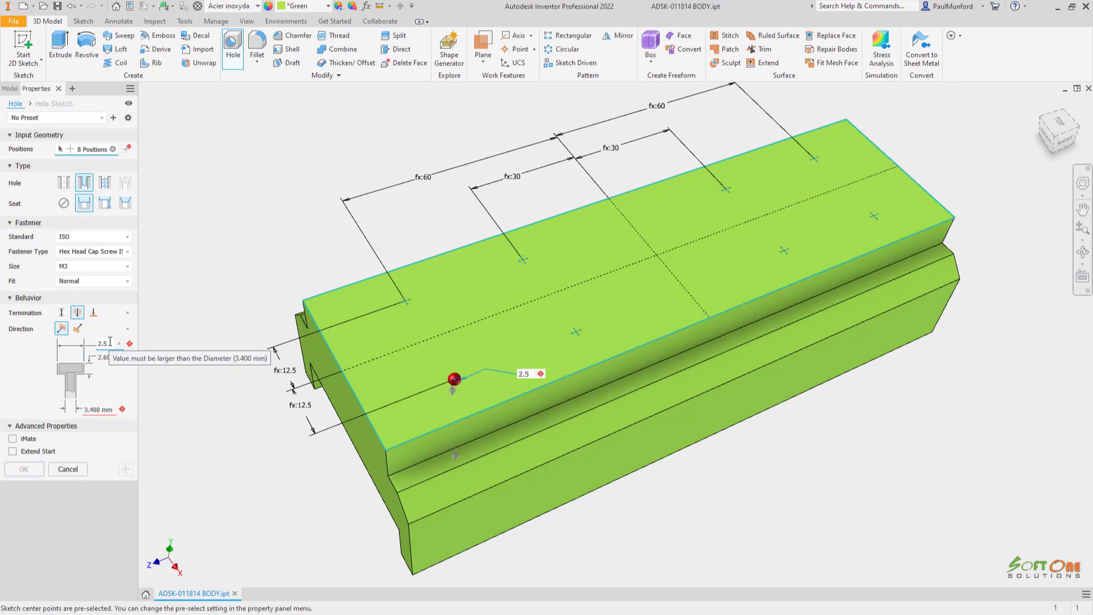
{"action": "key", "text": "BackSpace"}
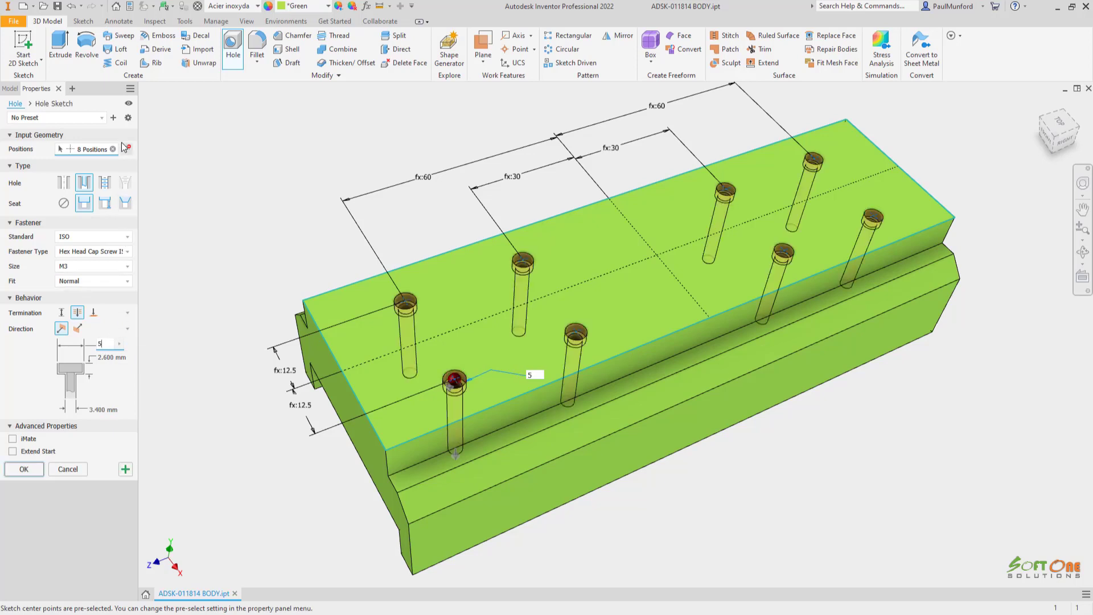
{"action": "left_click", "coordinate": [106, 116]}
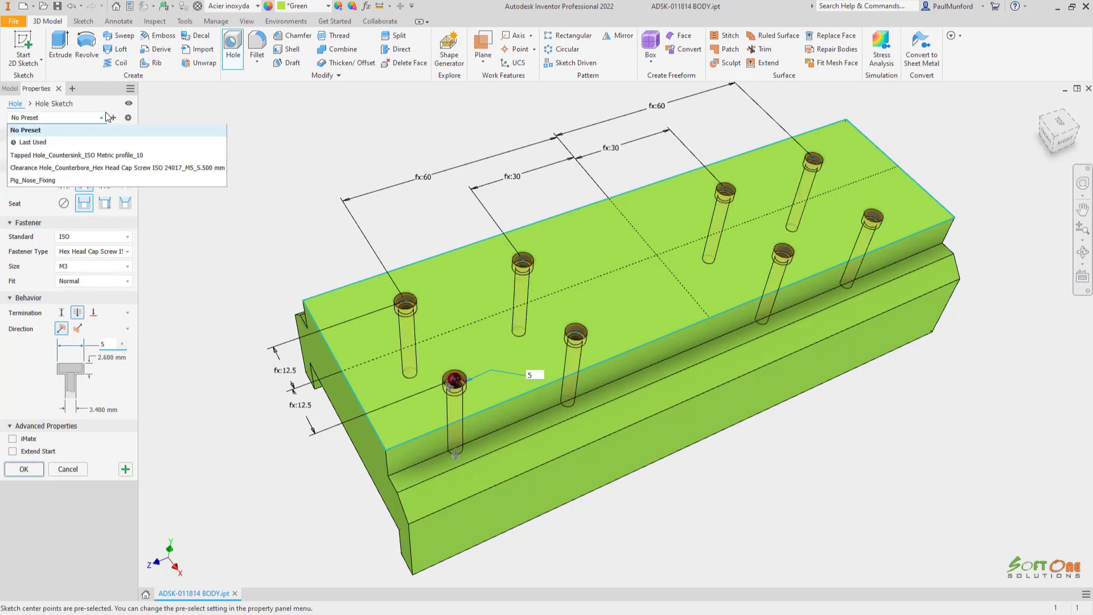
{"action": "left_click", "coordinate": [99, 161]}
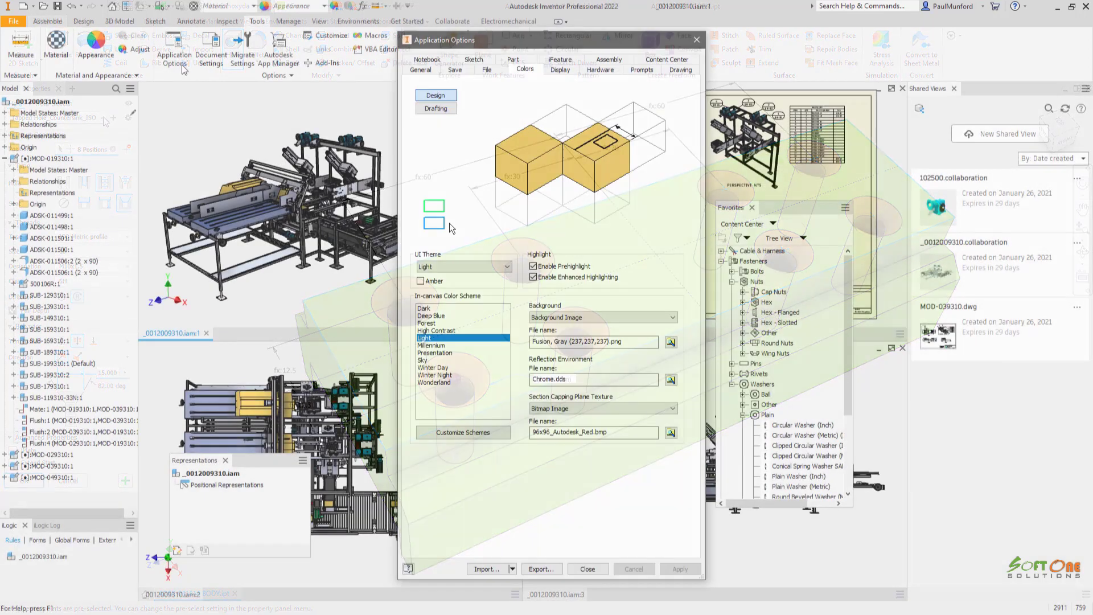
Step: Set the UI theme to Dark and reset the UI layout to its default
{"action": "left_click", "coordinate": [451, 267]}
{"action": "left_click", "coordinate": [452, 283]}
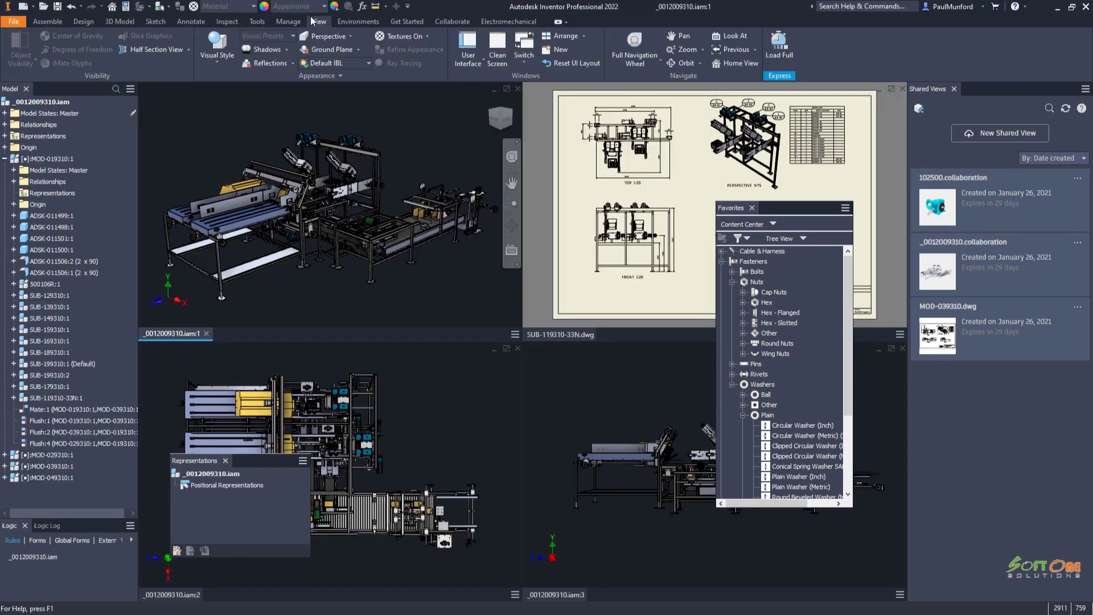
{"action": "left_click", "coordinate": [572, 63]}
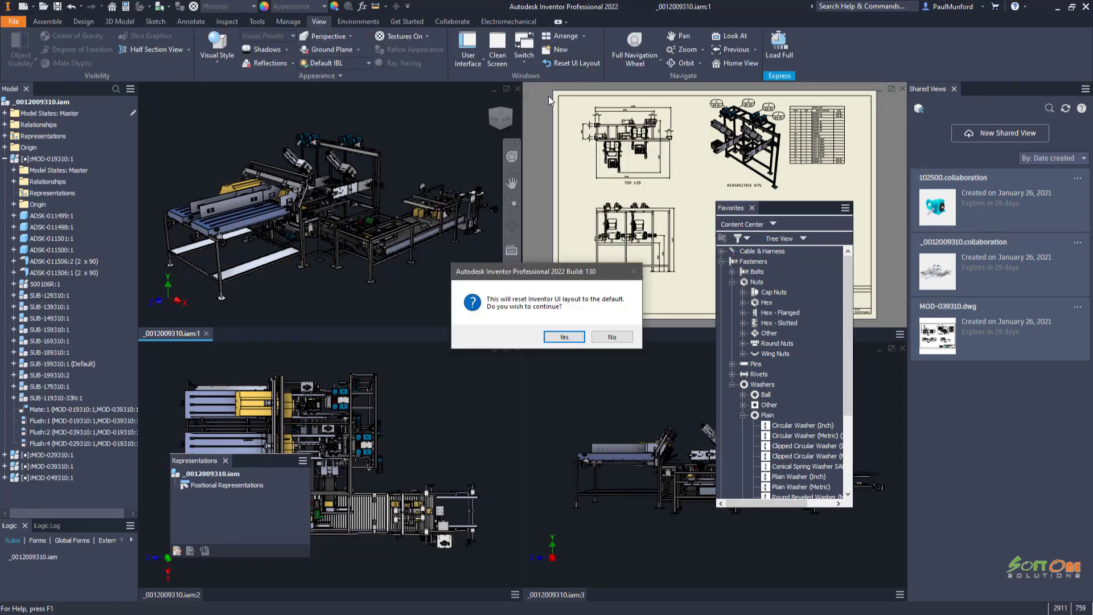
{"action": "left_click", "coordinate": [562, 337]}
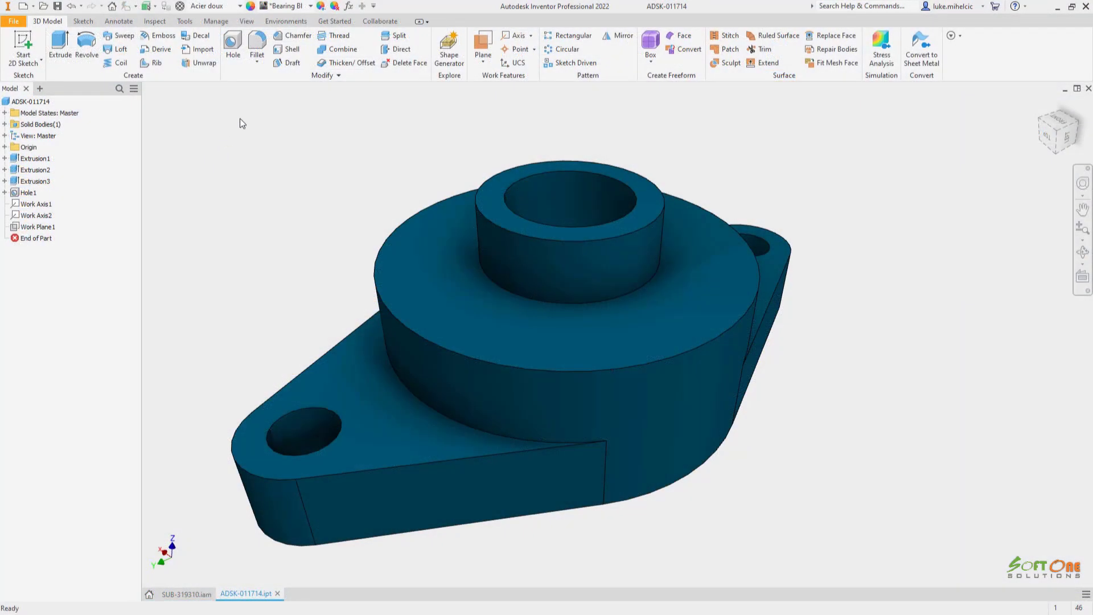
Step: Send ADSK-011714 to Fusion 360 as a new file in the Inventor 2022 Launch project
{"action": "left_click", "coordinate": [287, 22]}
{"action": "left_click", "coordinate": [367, 45]}
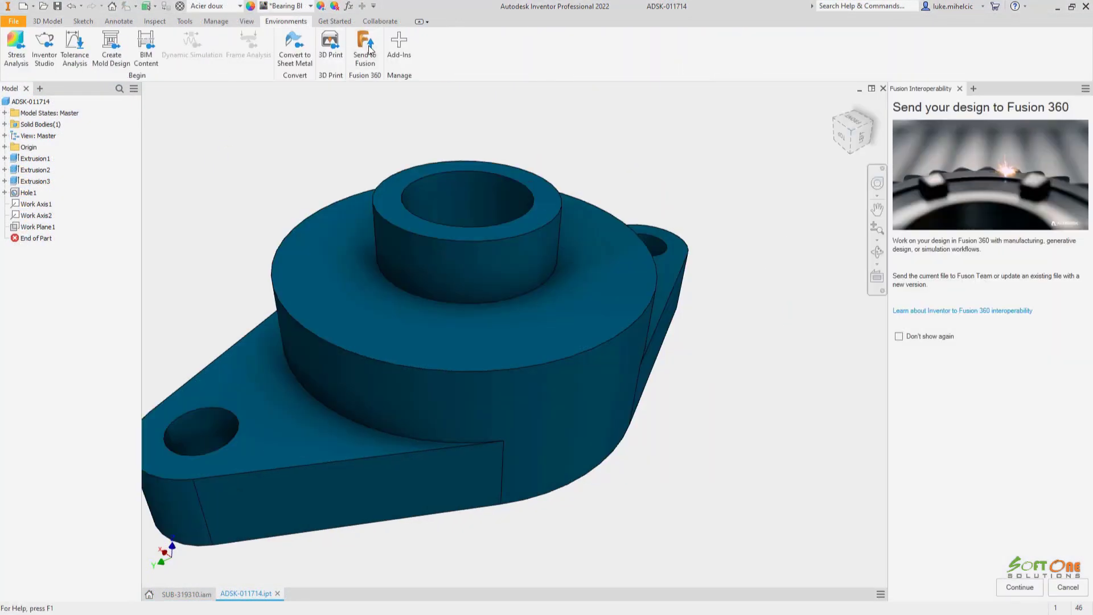
{"action": "left_click", "coordinate": [1020, 587]}
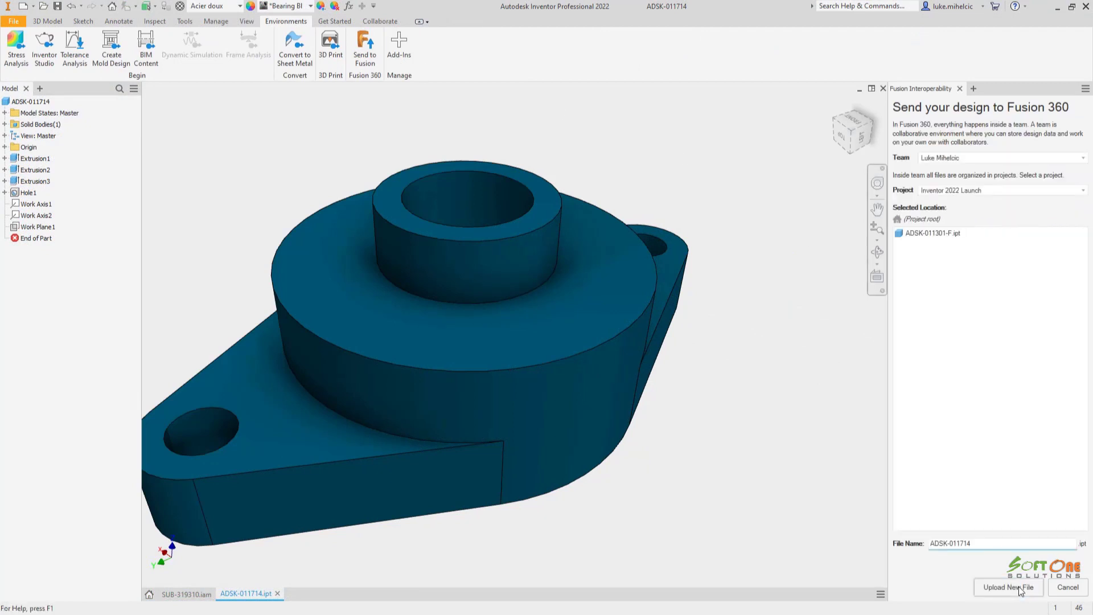
{"action": "left_click", "coordinate": [1020, 591]}
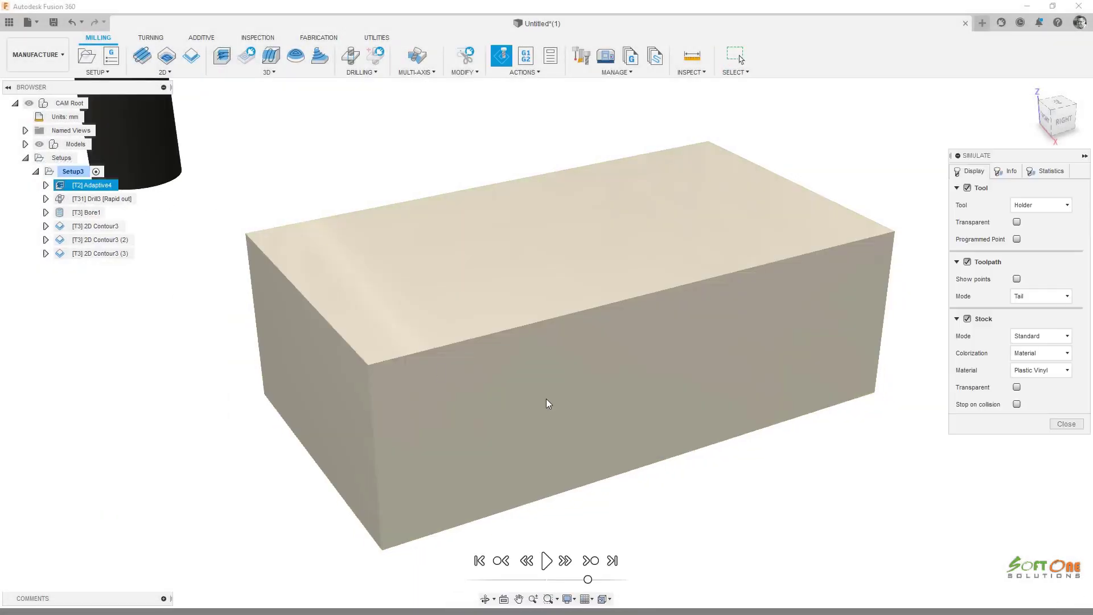
Step: Show the Info details and play Setup3's toolpath simulation
{"action": "left_click", "coordinate": [1005, 171]}
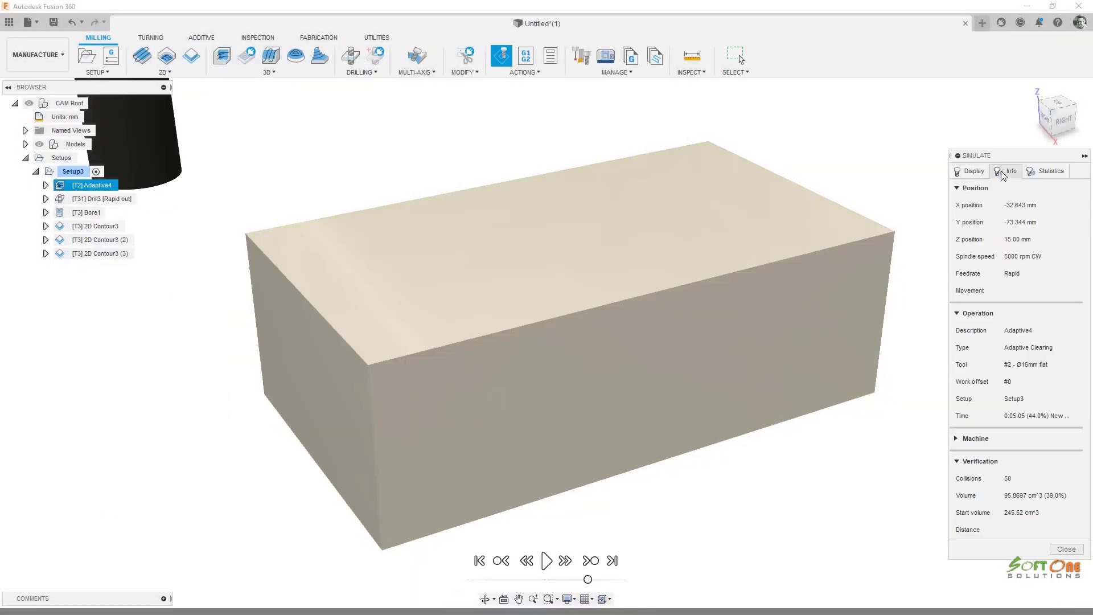
{"action": "left_click", "coordinate": [546, 561]}
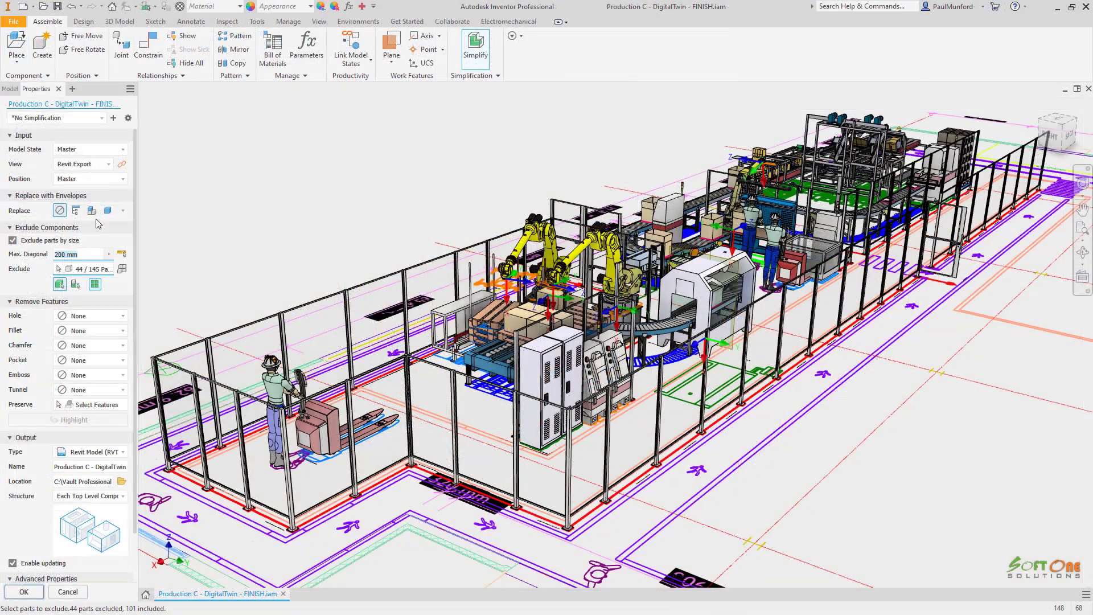
Step: Import Mannheim_Revit.rvt as a reference model, excluding the Parking category
{"action": "left_click", "coordinate": [108, 210]}
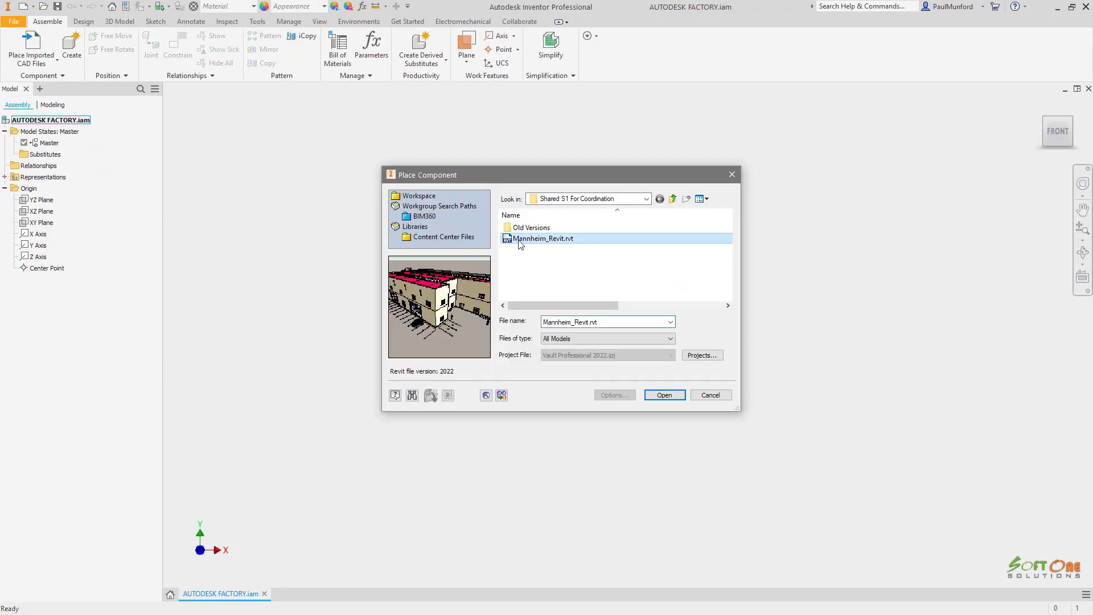
{"action": "left_click", "coordinate": [654, 395]}
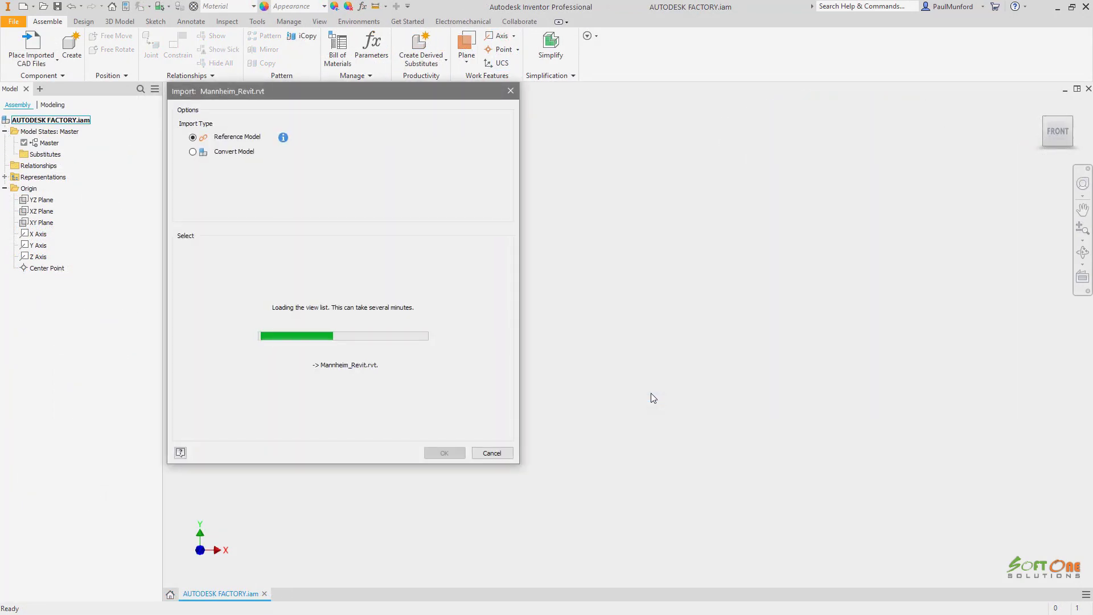
{"action": "left_click", "coordinate": [188, 389]}
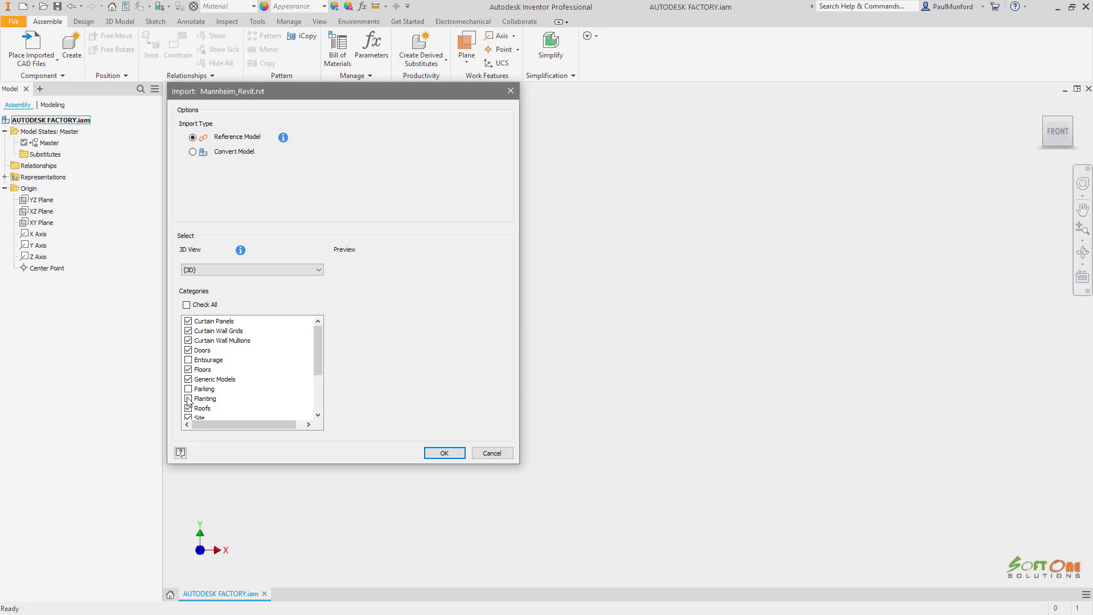
{"action": "left_click", "coordinate": [439, 453]}
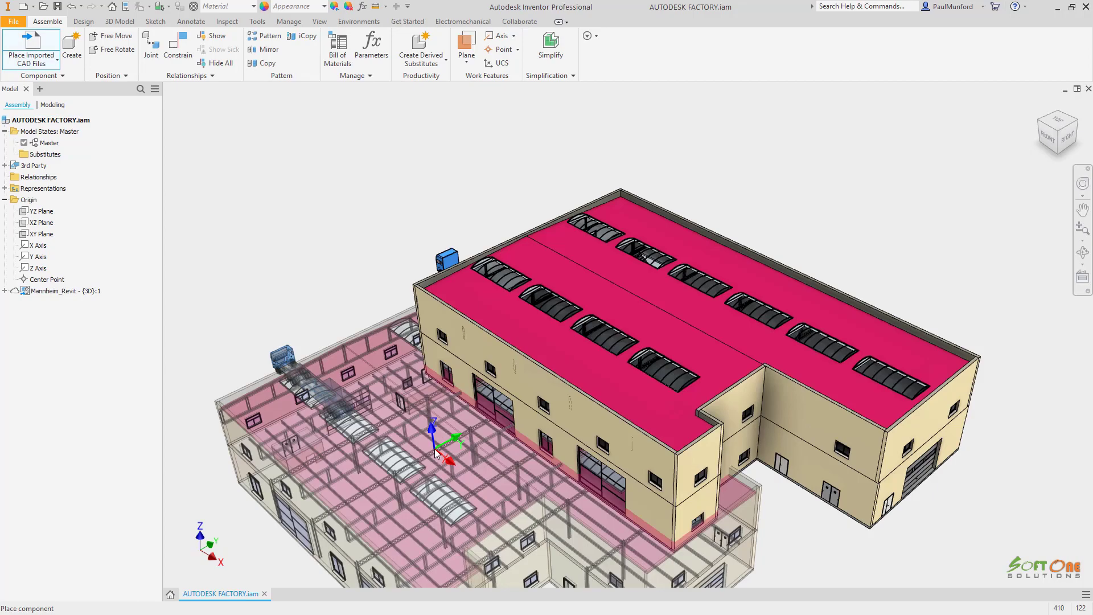
{"action": "right_click", "coordinate": [437, 453]}
{"action": "left_click", "coordinate": [395, 446]}
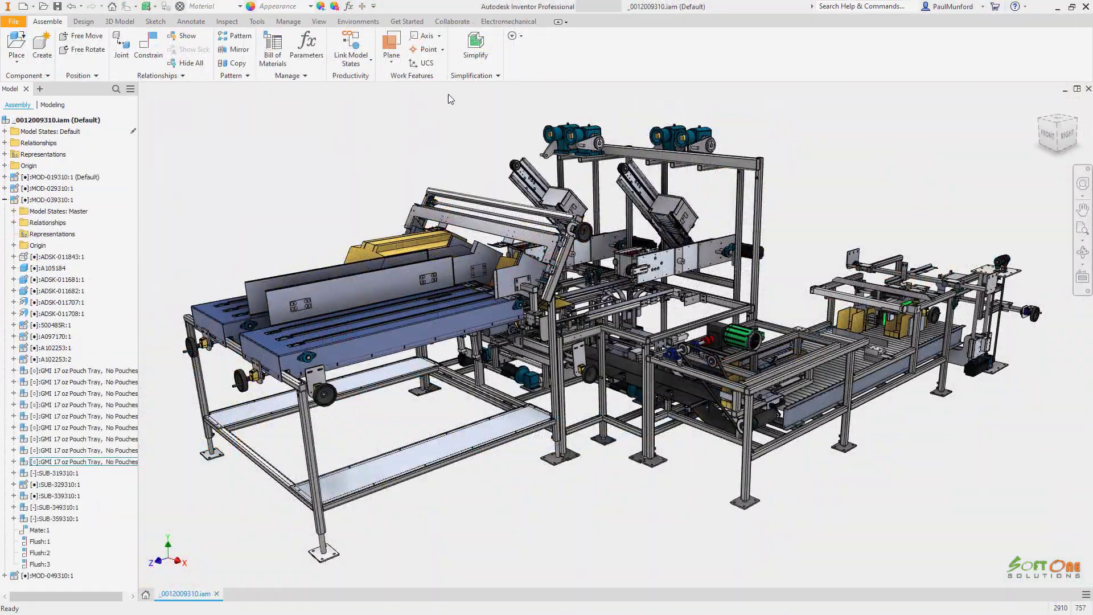
Step: Configure Simplify with the Default view and Revit Model (RVT) output, previewing size-excluded parts
{"action": "left_click", "coordinate": [481, 61]}
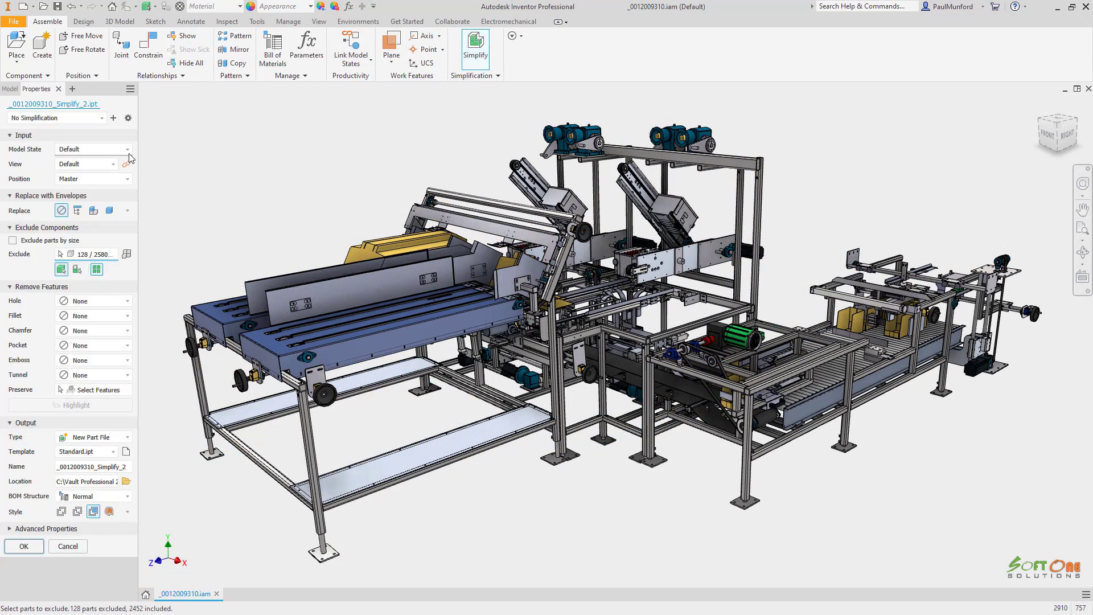
{"action": "left_click", "coordinate": [113, 164]}
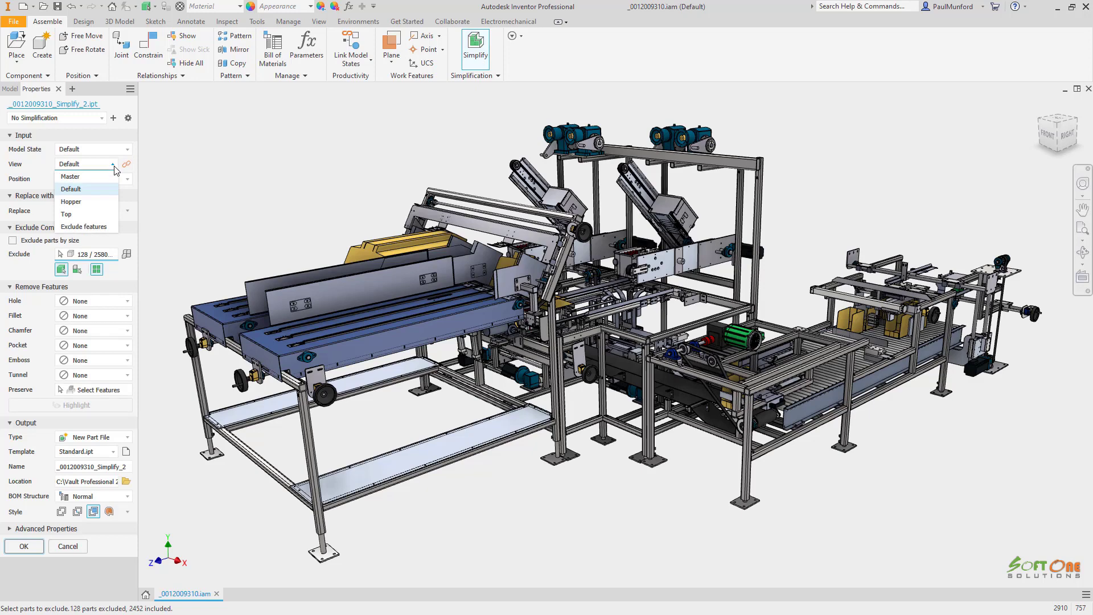
{"action": "left_click", "coordinate": [111, 190]}
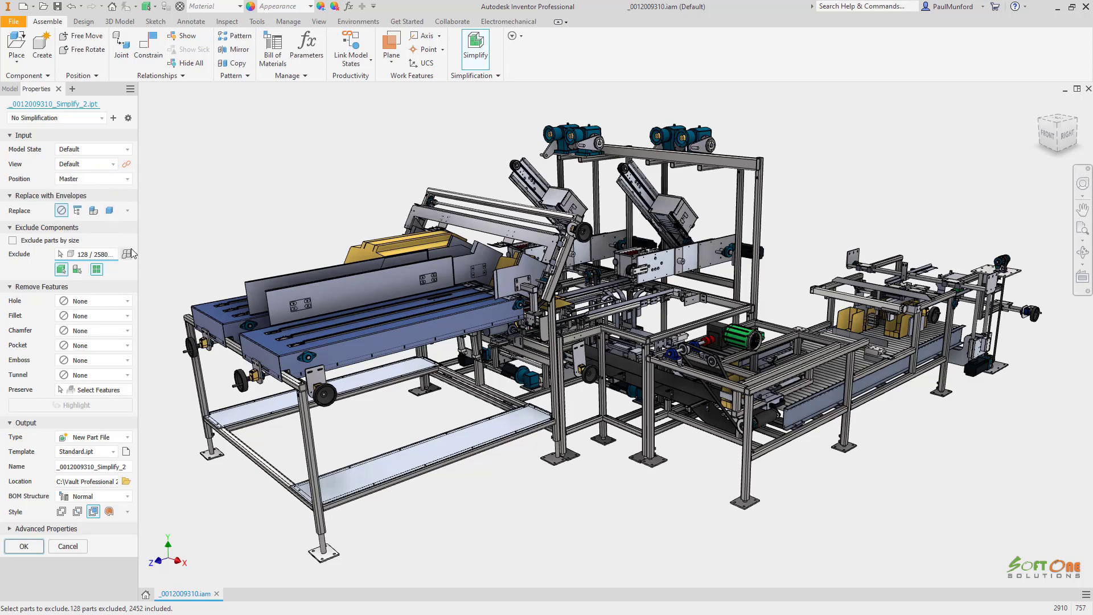
{"action": "left_click", "coordinate": [127, 436]}
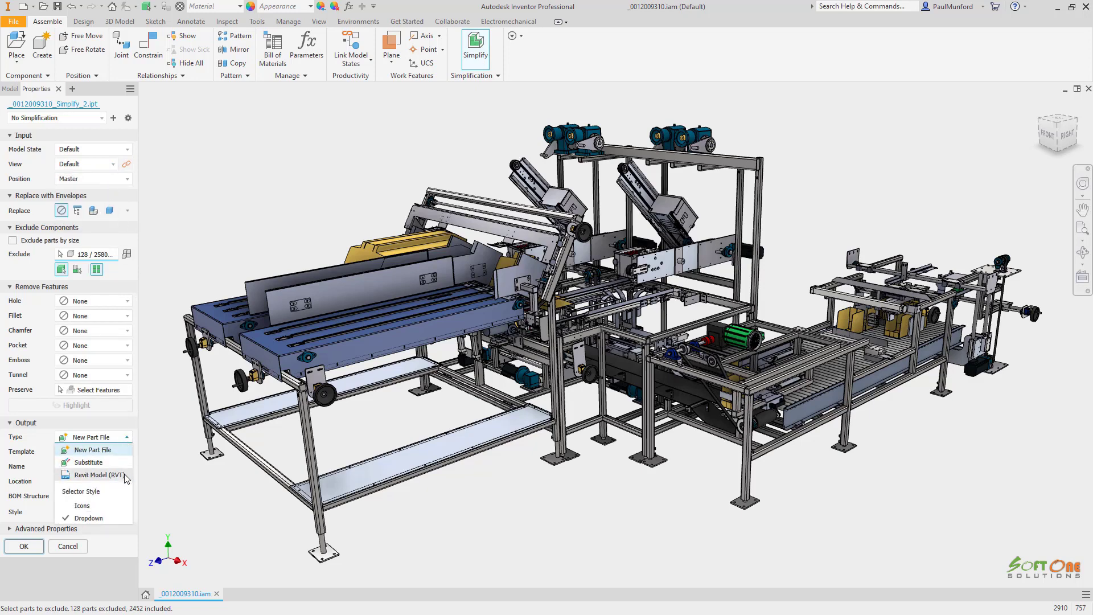
{"action": "left_click", "coordinate": [124, 476]}
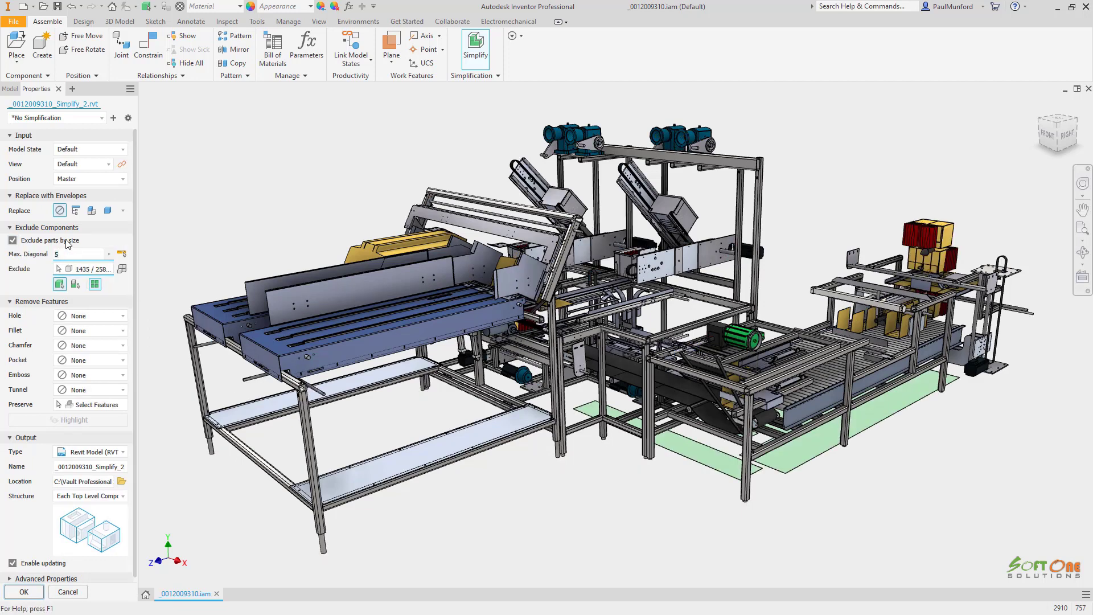
{"action": "left_click", "coordinate": [121, 269]}
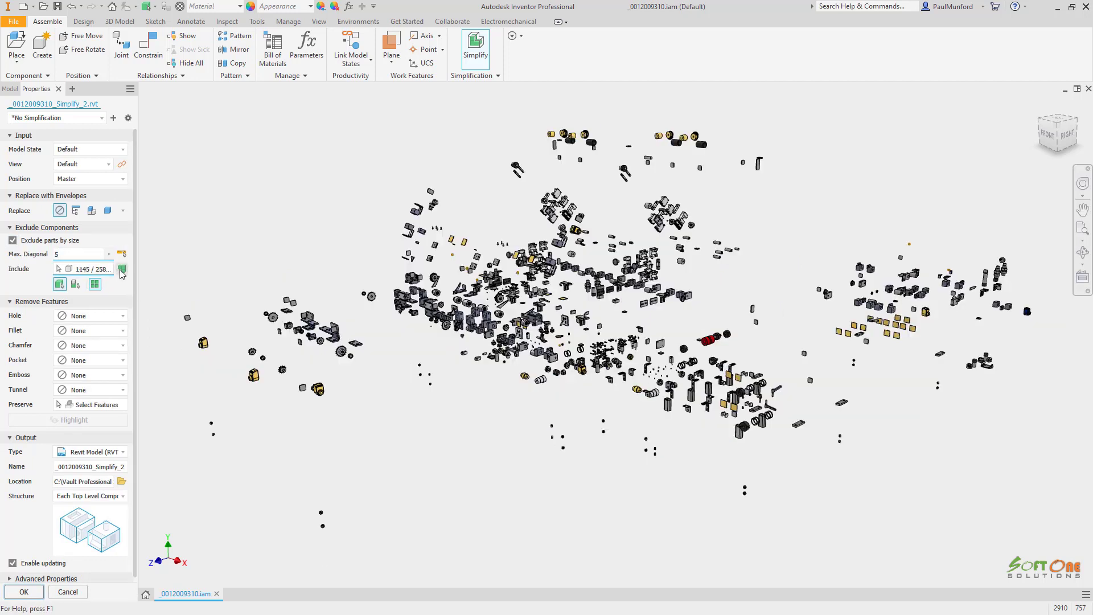
{"action": "left_click", "coordinate": [121, 269]}
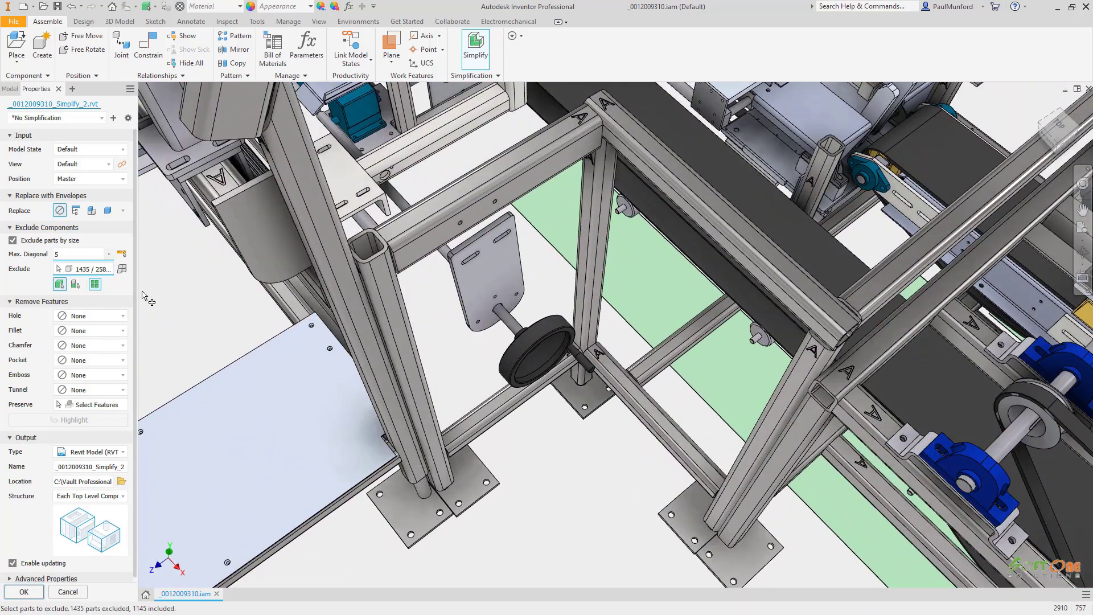
Step: Check the hole diameter-range removal options, then set fillet and chamfer removal to All
{"action": "left_click", "coordinate": [121, 315]}
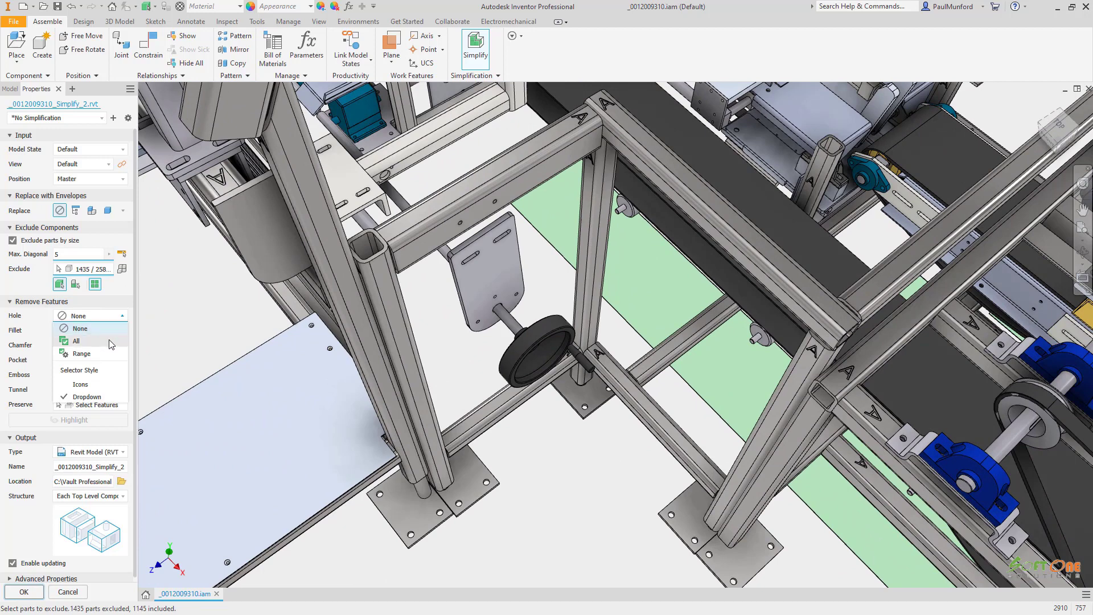
{"action": "left_click", "coordinate": [97, 353]}
{"action": "left_click", "coordinate": [121, 331]}
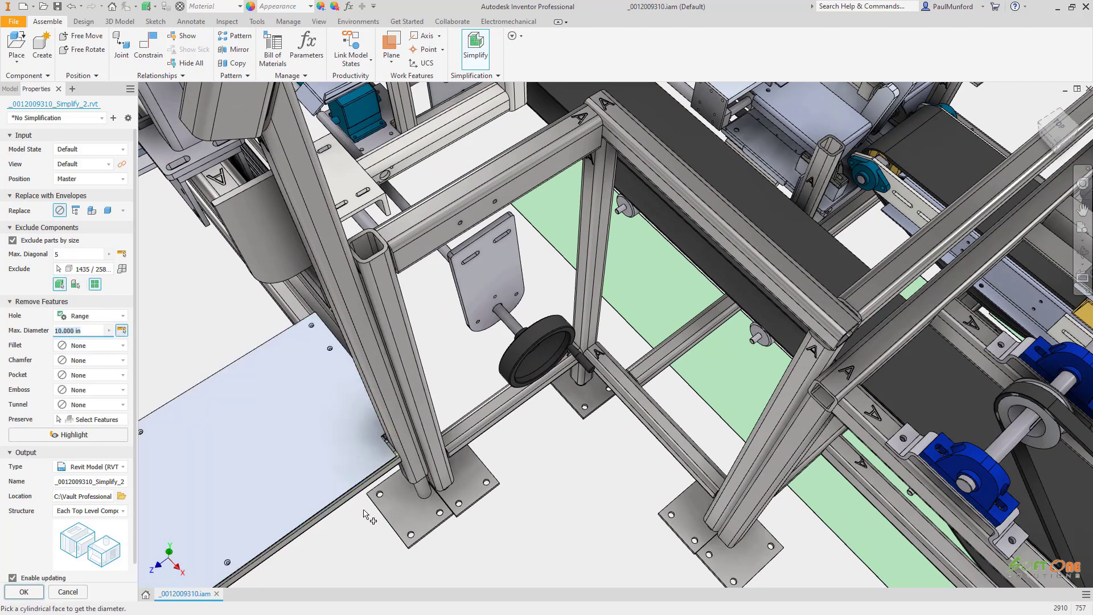
{"action": "left_click", "coordinate": [122, 345]}
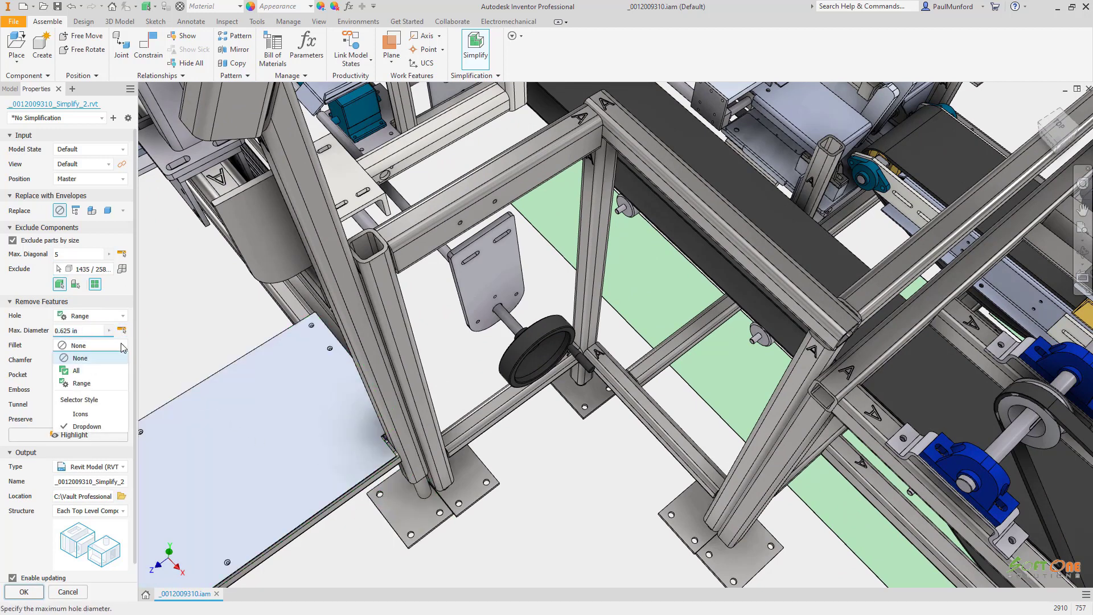
{"action": "left_click", "coordinate": [121, 370]}
{"action": "left_click", "coordinate": [121, 363]}
{"action": "left_click", "coordinate": [108, 385]}
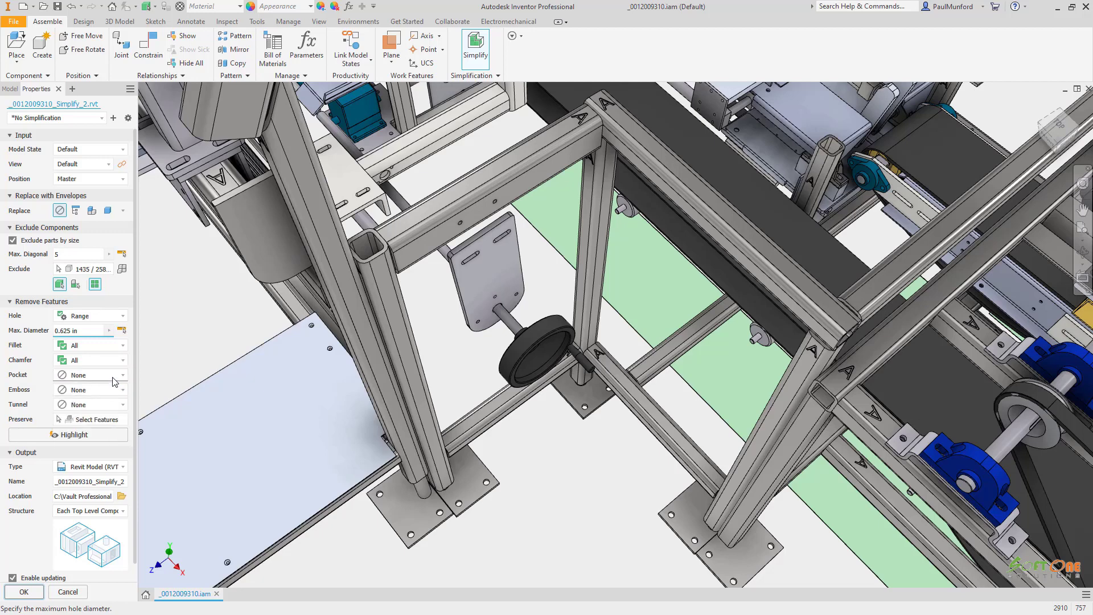
Step: Set pocket, emboss and tunnel removal to All and highlight the affected features
{"action": "left_click", "coordinate": [115, 377]}
{"action": "left_click", "coordinate": [111, 402]}
{"action": "left_click", "coordinate": [112, 390]}
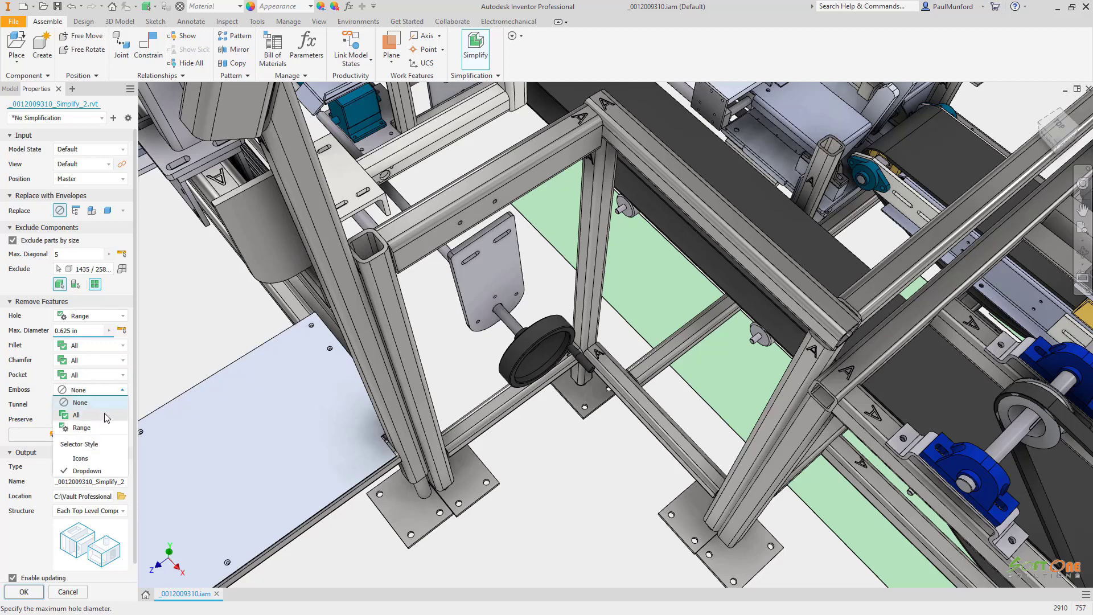
{"action": "left_click", "coordinate": [108, 416]}
{"action": "left_click", "coordinate": [111, 404]}
{"action": "left_click", "coordinate": [104, 428]}
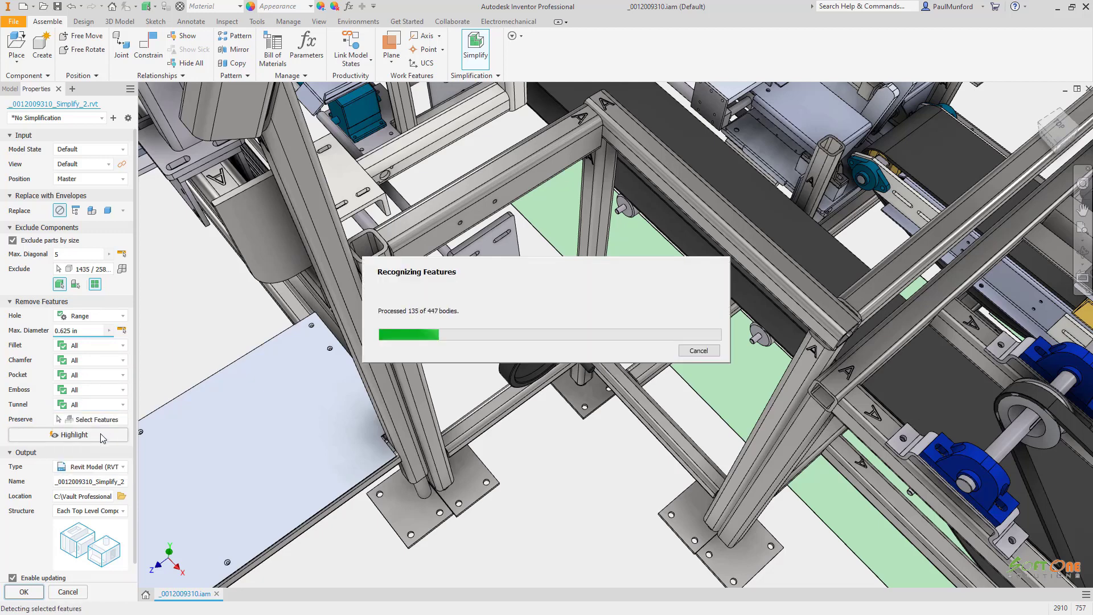
Step: Keep Each Top Level Component as the output structure and export the Revit model
{"action": "left_click", "coordinate": [91, 511]}
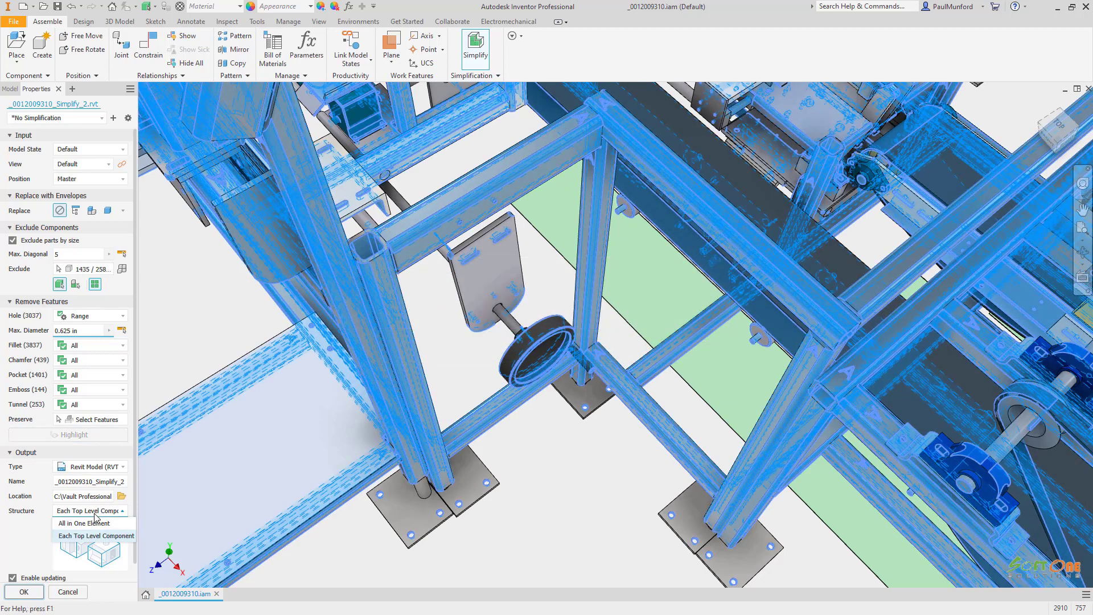
{"action": "left_click", "coordinate": [96, 527]}
{"action": "left_click", "coordinate": [97, 512]}
{"action": "left_click", "coordinate": [95, 521]}
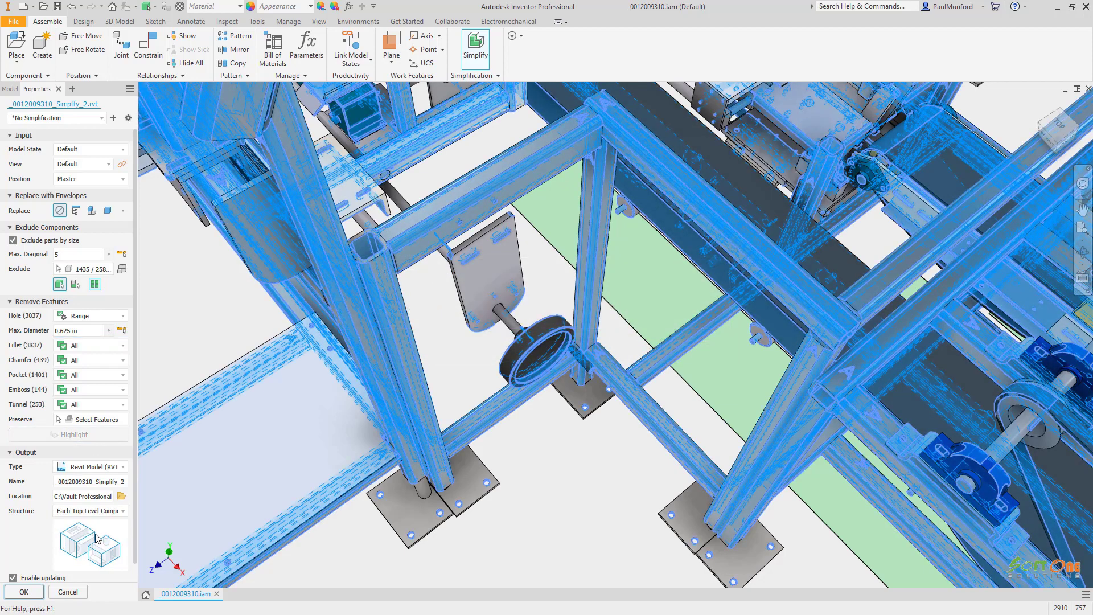
{"action": "key", "text": "F6"}
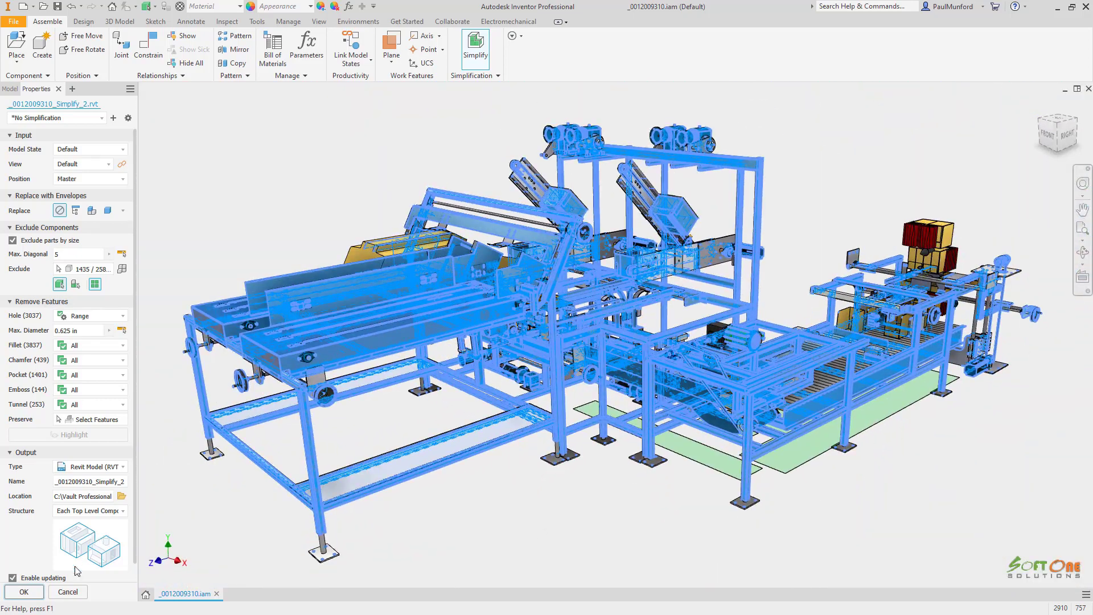
{"action": "left_click", "coordinate": [24, 591]}
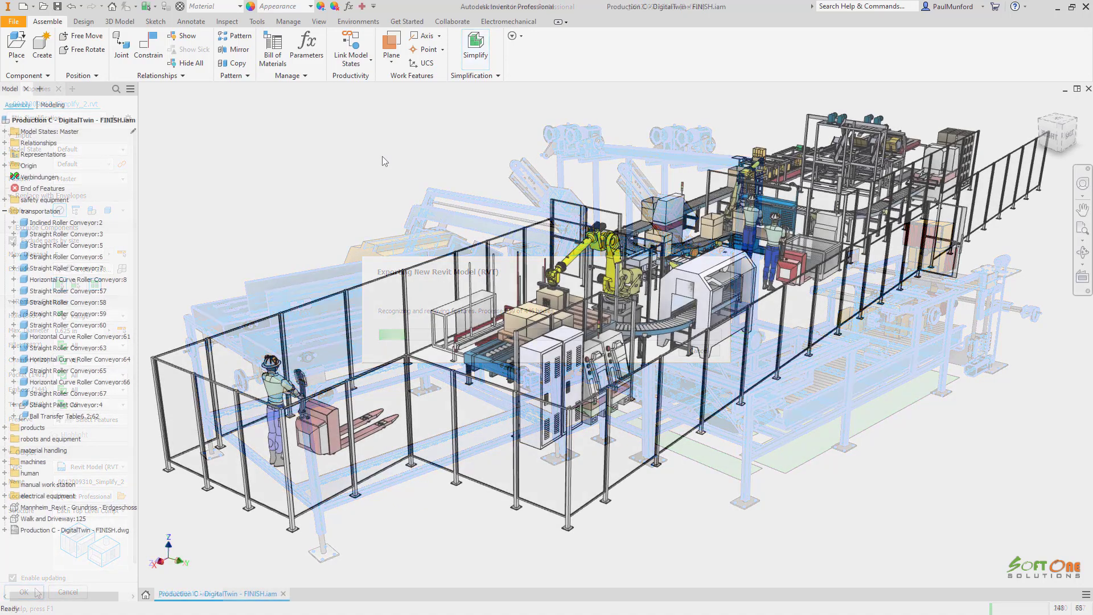
Step: Export the factory layout from the Revit Export view as a Revit model with bounding-box envelopes
{"action": "left_click", "coordinate": [465, 56]}
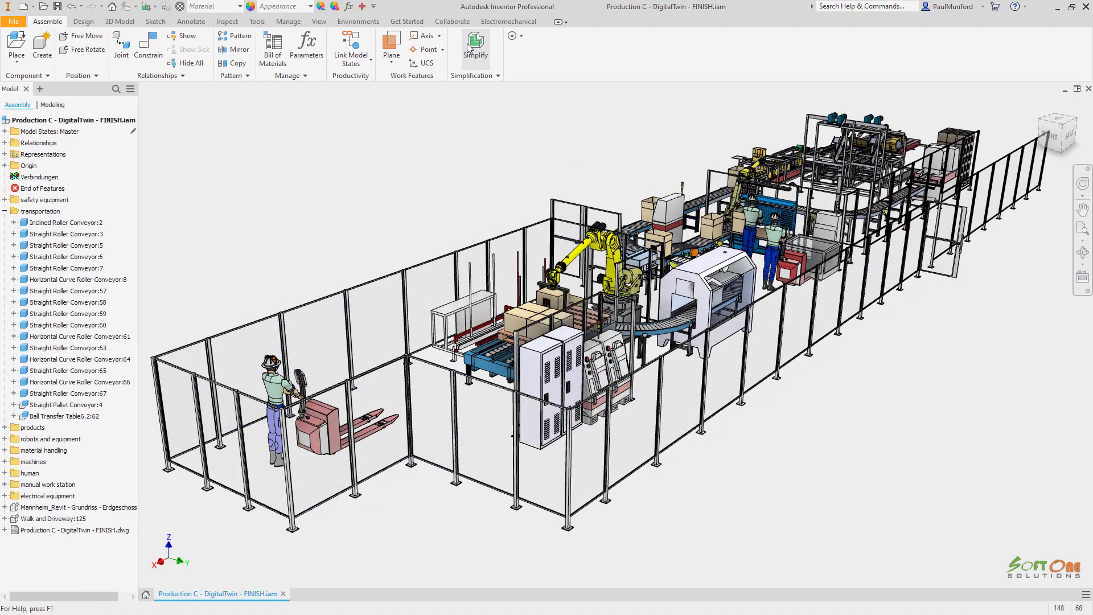
{"action": "left_click", "coordinate": [108, 164]}
{"action": "left_click", "coordinate": [99, 202]}
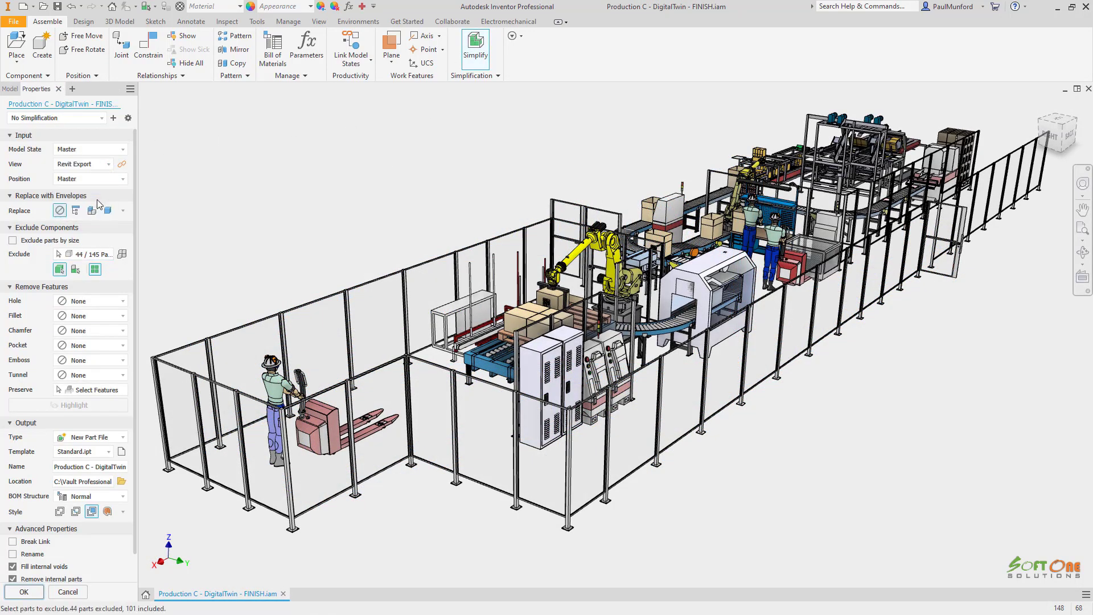
{"action": "left_click", "coordinate": [91, 437]}
{"action": "left_click", "coordinate": [86, 476]}
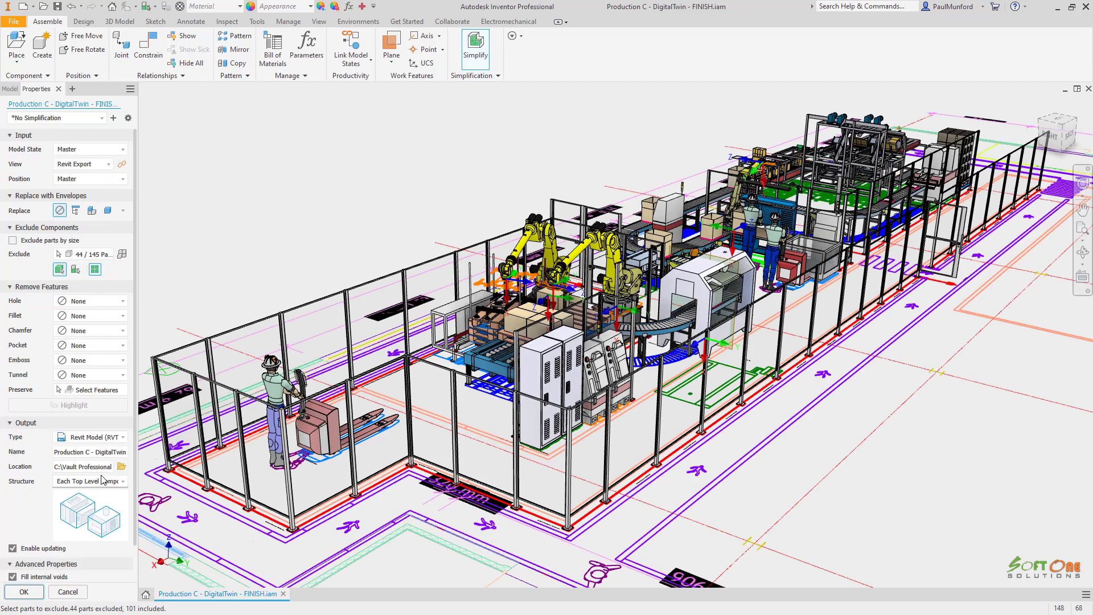
{"action": "left_click", "coordinate": [12, 241]}
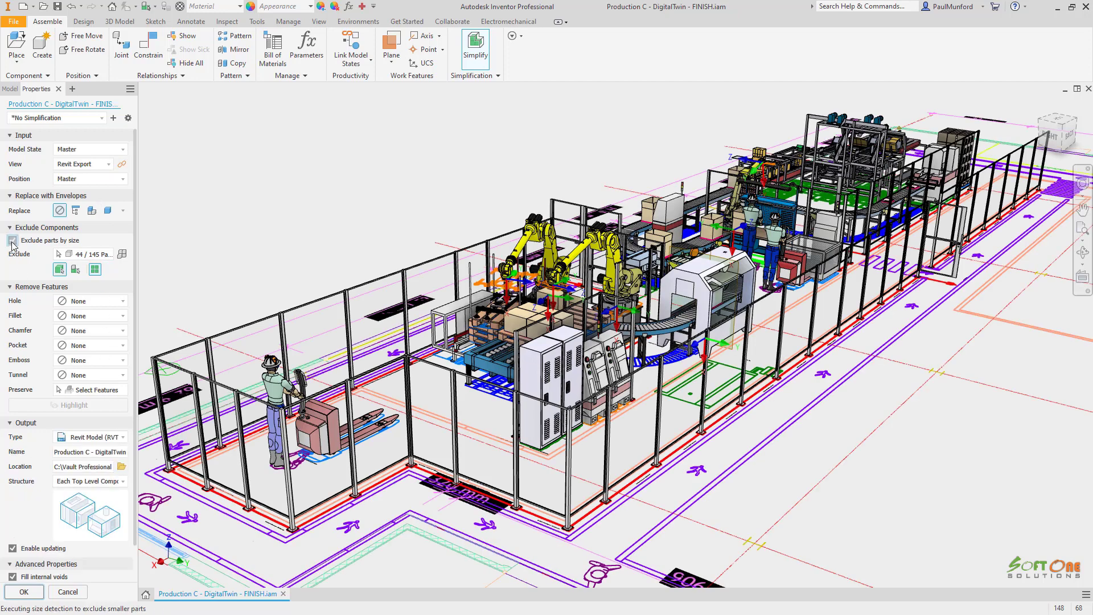
{"action": "left_click", "coordinate": [109, 212]}
{"action": "left_click", "coordinate": [93, 211]}
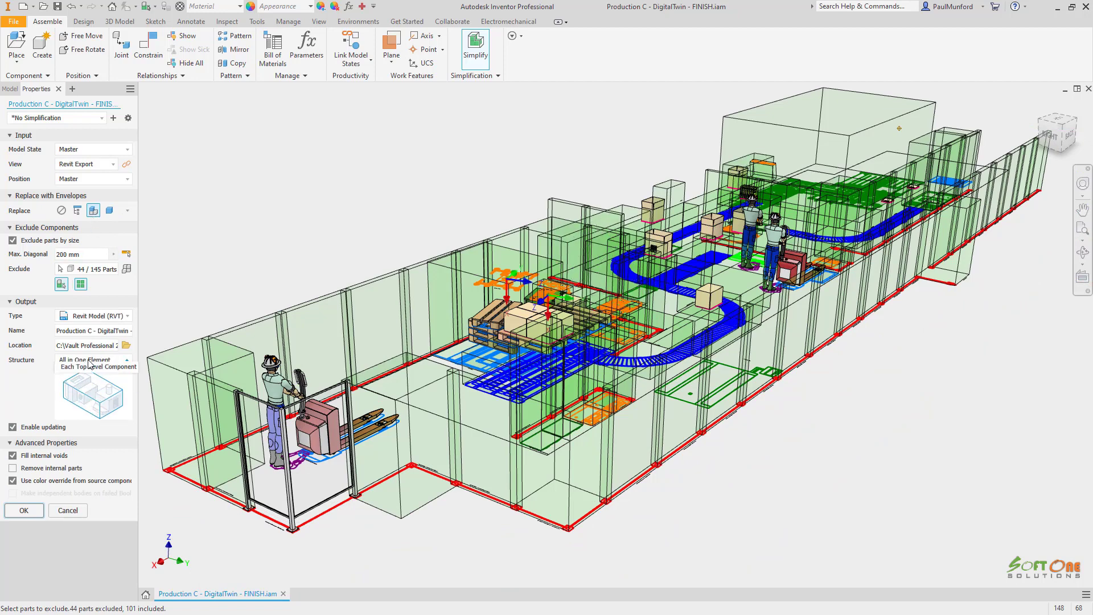
{"action": "left_click", "coordinate": [24, 510]}
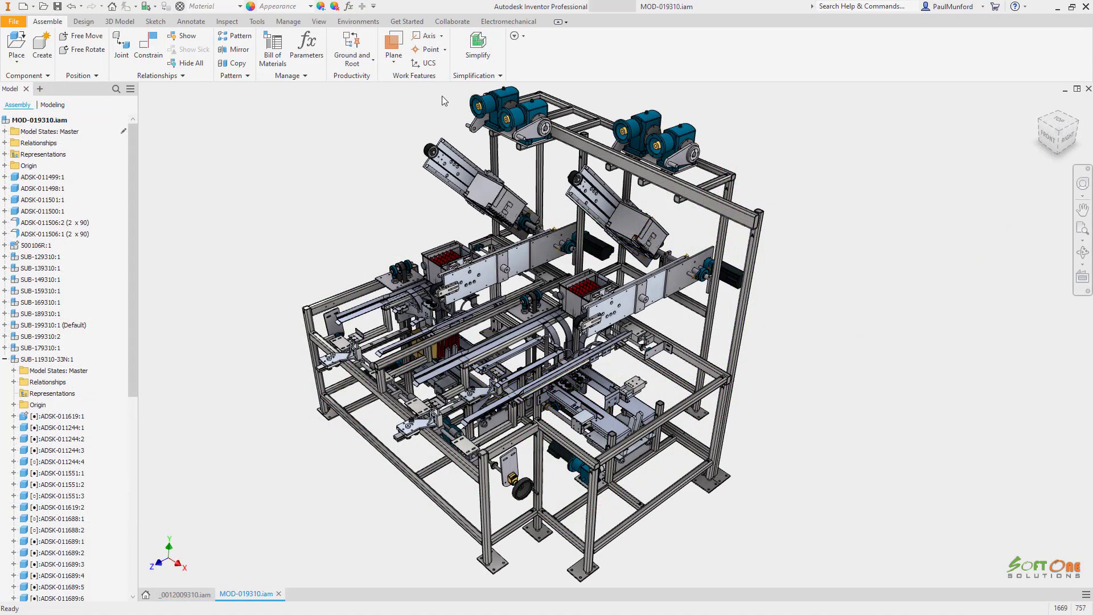
Step: Simplify MOD-019310 using the Remove the most detail preset
{"action": "left_click", "coordinate": [478, 46]}
{"action": "left_click", "coordinate": [100, 118]}
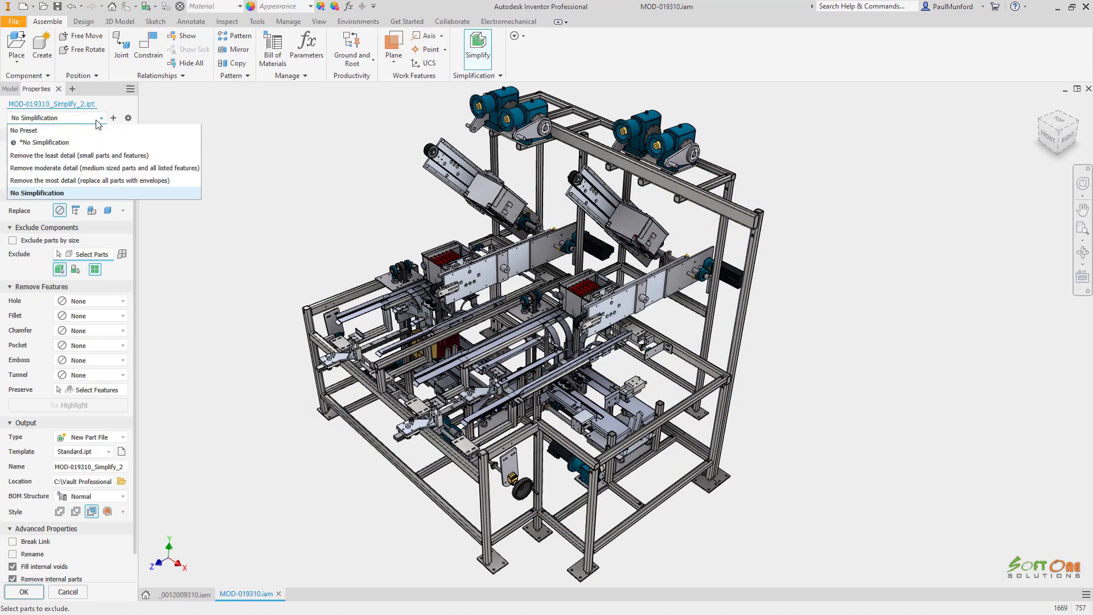
{"action": "left_click", "coordinate": [91, 157]}
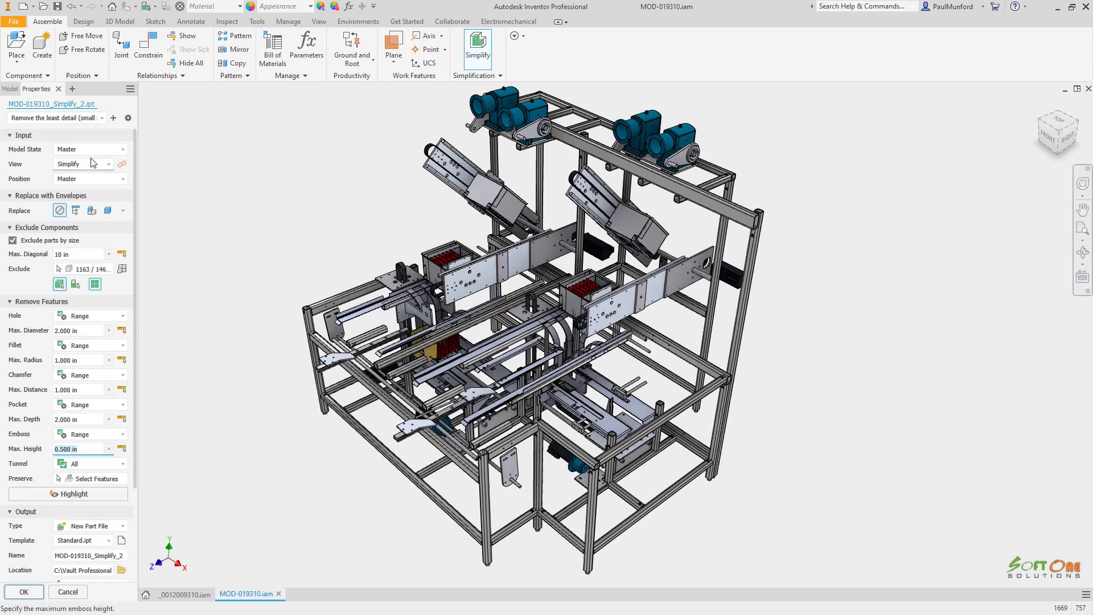
{"action": "left_click", "coordinate": [95, 120]}
{"action": "left_click", "coordinate": [93, 170]}
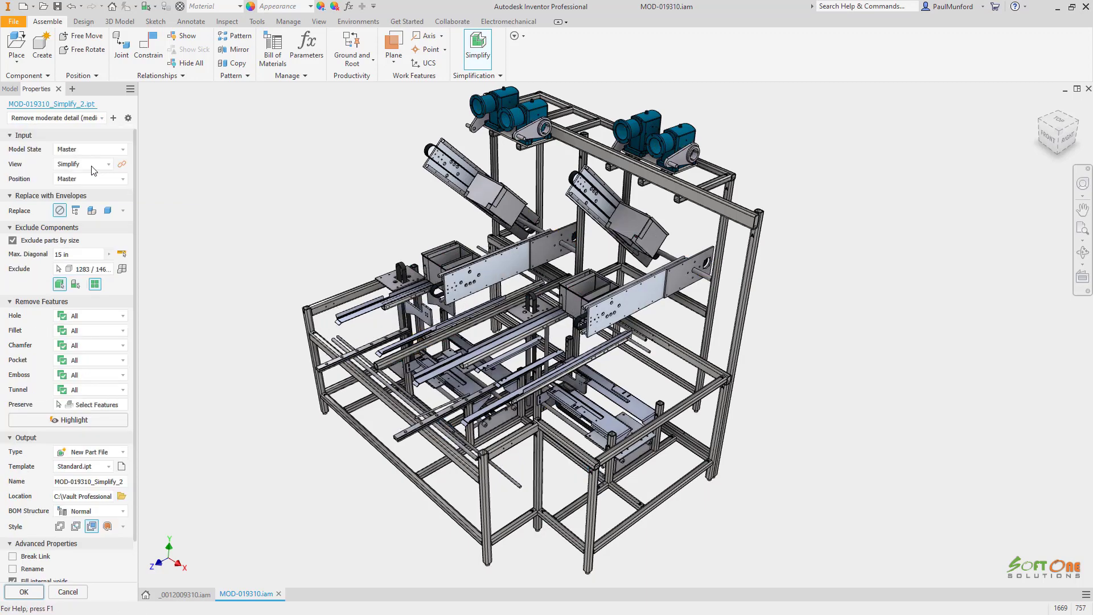
{"action": "left_click", "coordinate": [94, 117]}
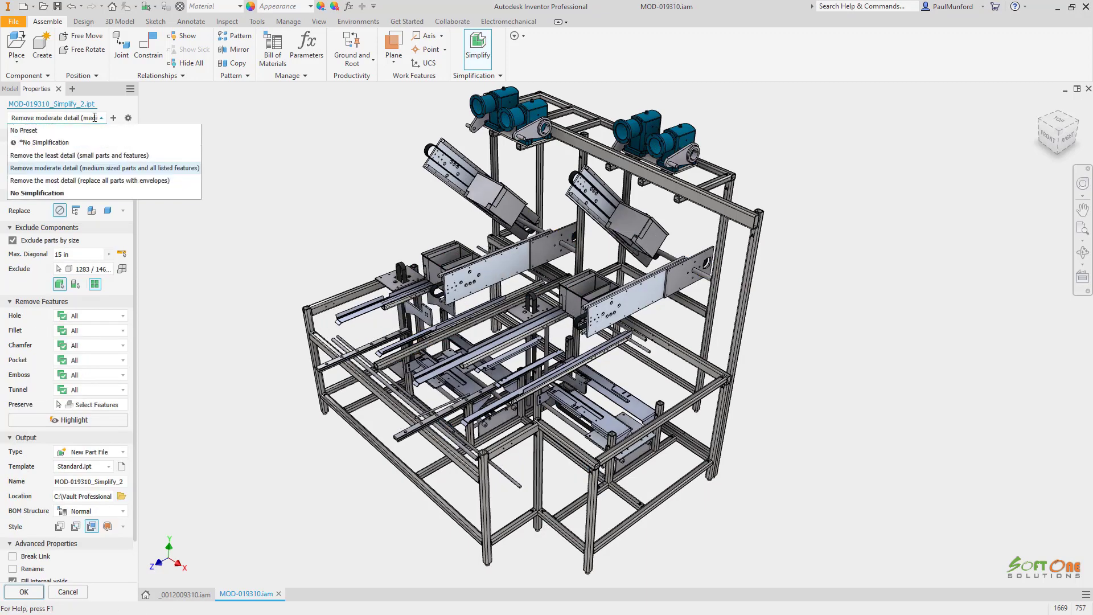
{"action": "left_click", "coordinate": [86, 180]}
Step: Export MOD-019310 as a Revit Model (RVT) with each top-level component kept separate
{"action": "left_click", "coordinate": [94, 316]}
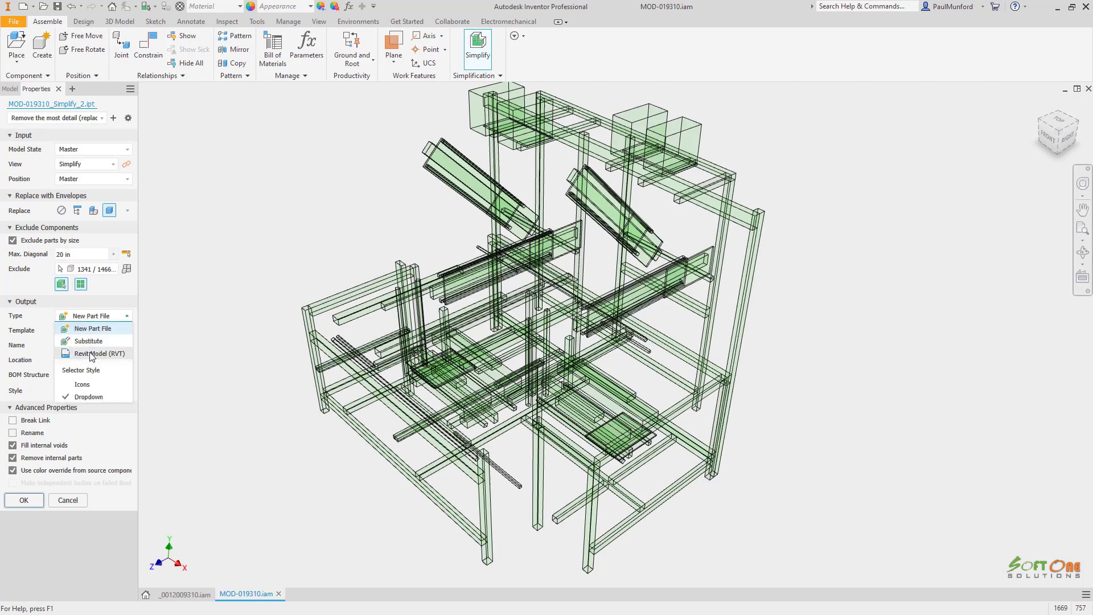
{"action": "left_click", "coordinate": [91, 355]}
{"action": "left_click", "coordinate": [93, 360]}
{"action": "left_click", "coordinate": [91, 386]}
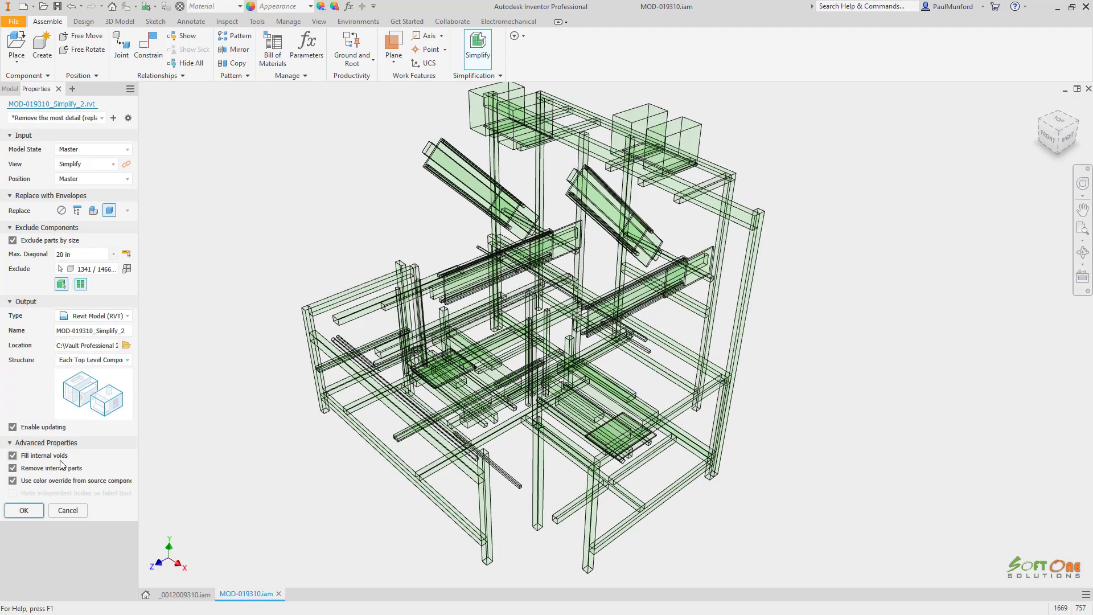
{"action": "left_click", "coordinate": [39, 511]}
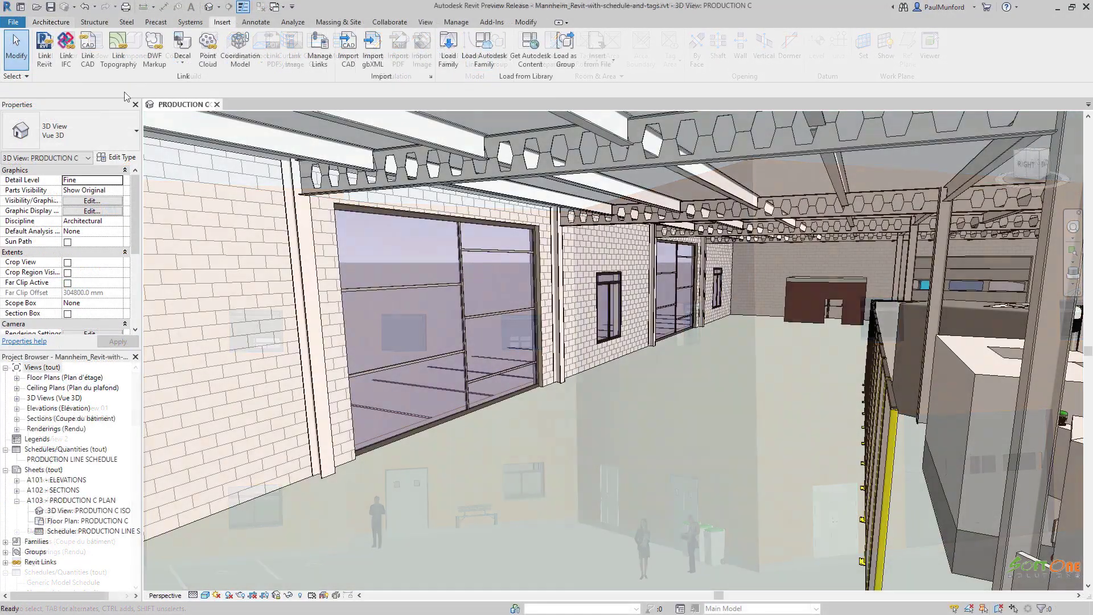
Step: Link Production-C_DigitalTwin.rvt and place the production line schedule on sheet A103
{"action": "left_click", "coordinate": [45, 57]}
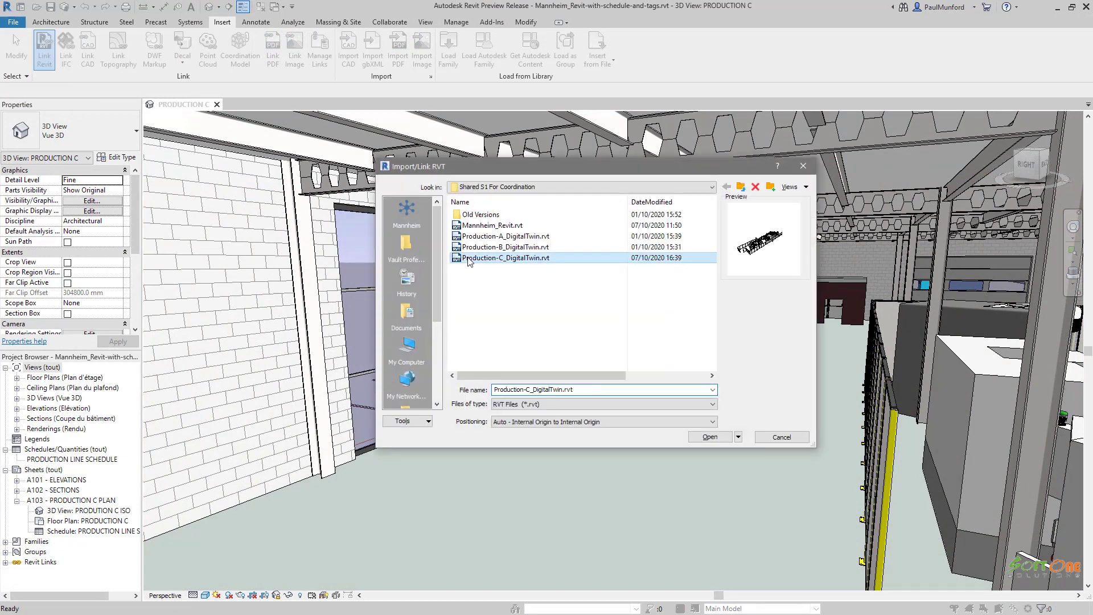
{"action": "left_click", "coordinate": [696, 437]}
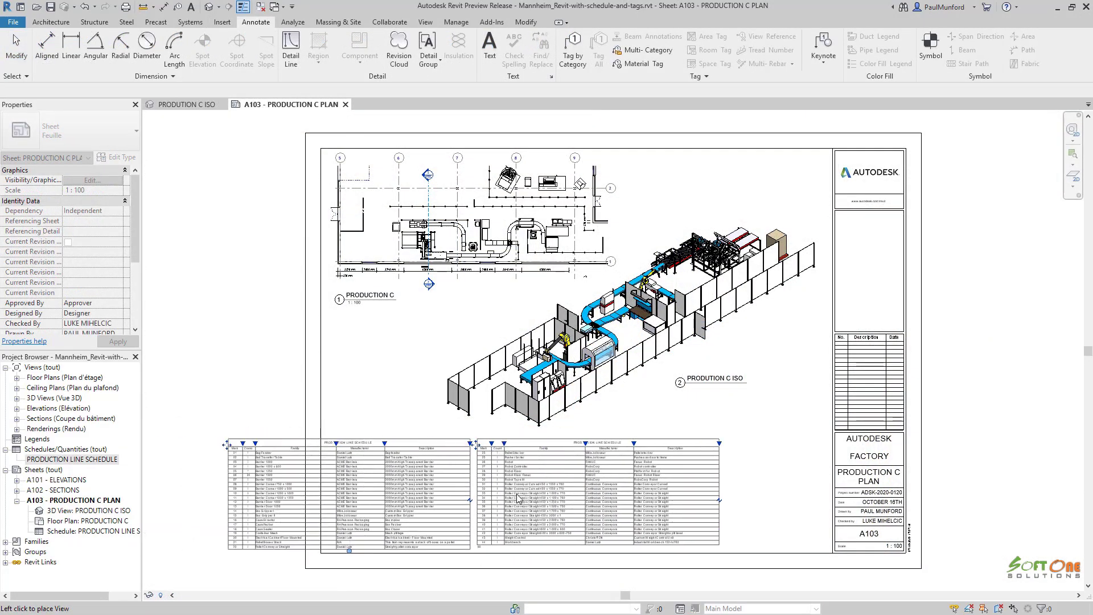
{"action": "left_click", "coordinate": [573, 496]}
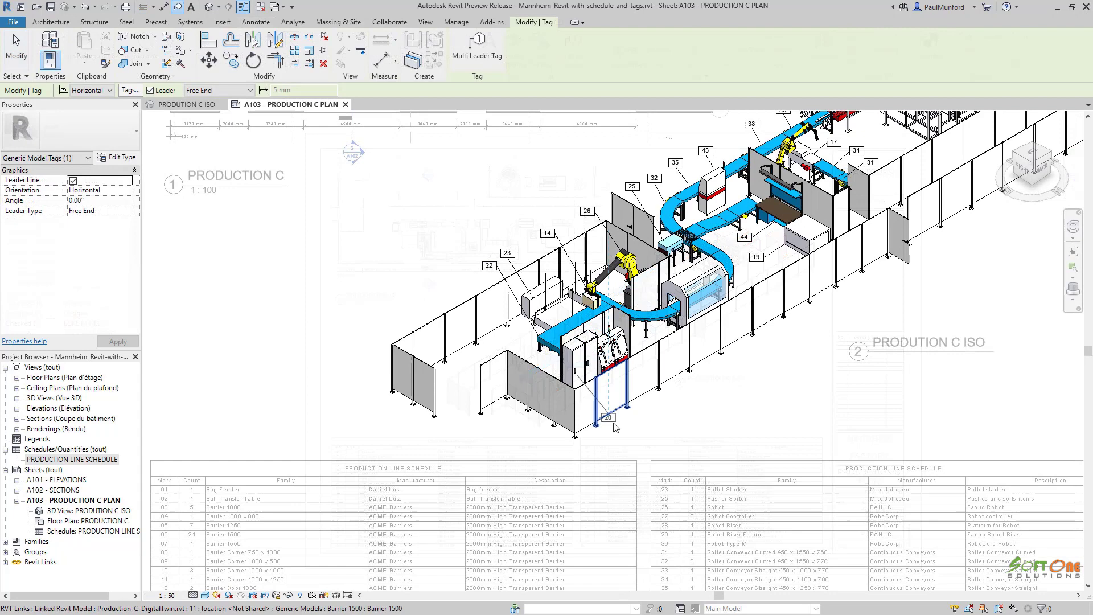
Step: Tag the barrier below the door and two equipment items, including number 27
{"action": "left_click", "coordinate": [619, 439]}
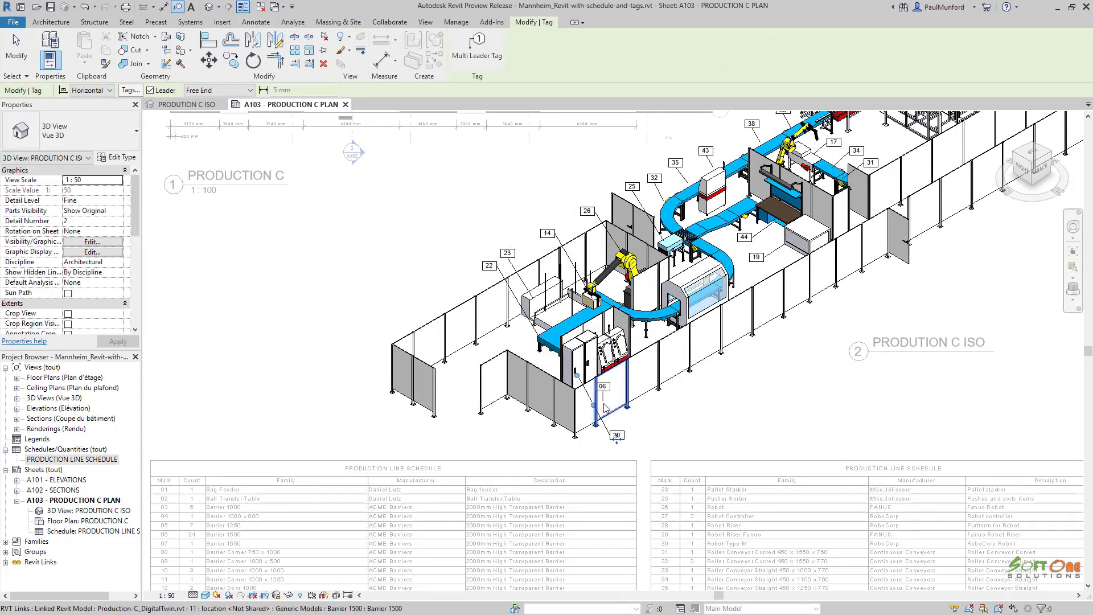
{"action": "left_click", "coordinate": [631, 424]}
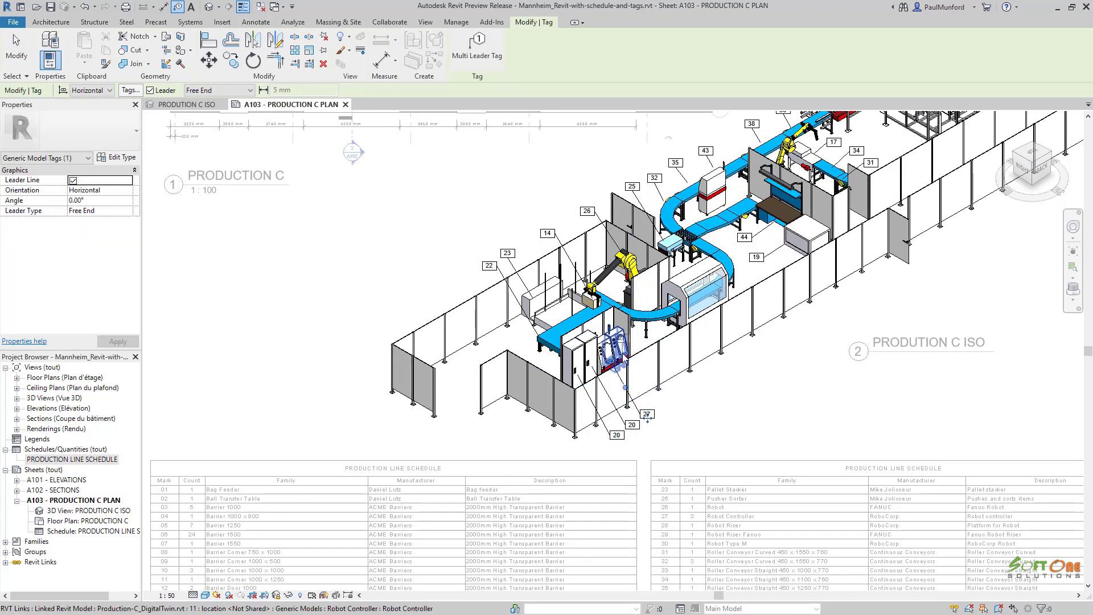
{"action": "left_click", "coordinate": [652, 415]}
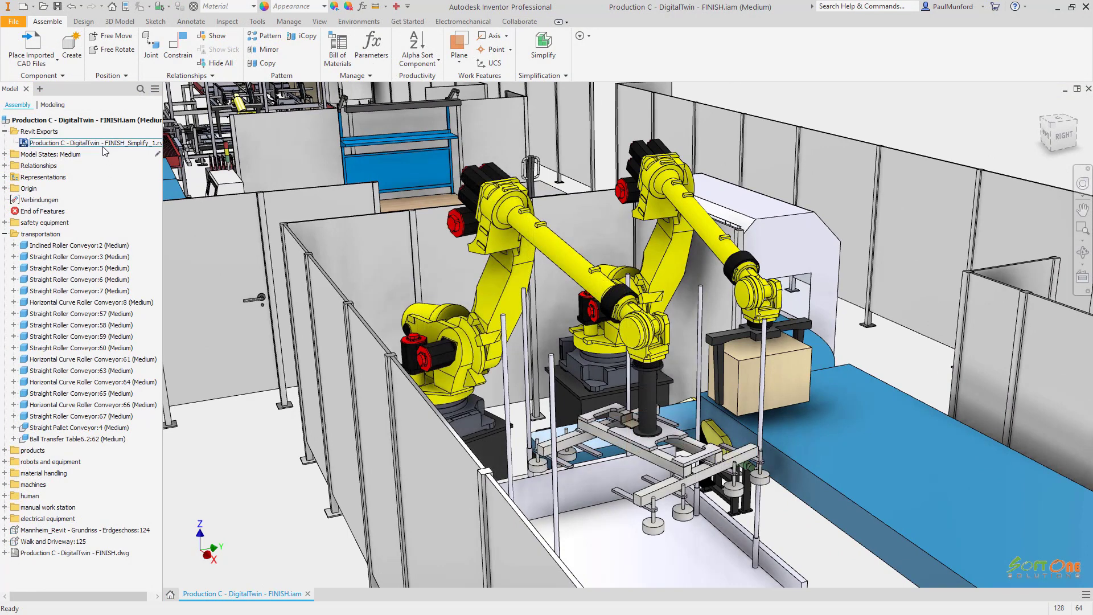
Step: Update the Revit export in Inventor, then reload the Production-C_DigitalTwin.rvt link in Revit
{"action": "right_click", "coordinate": [101, 142]}
{"action": "left_click", "coordinate": [108, 177]}
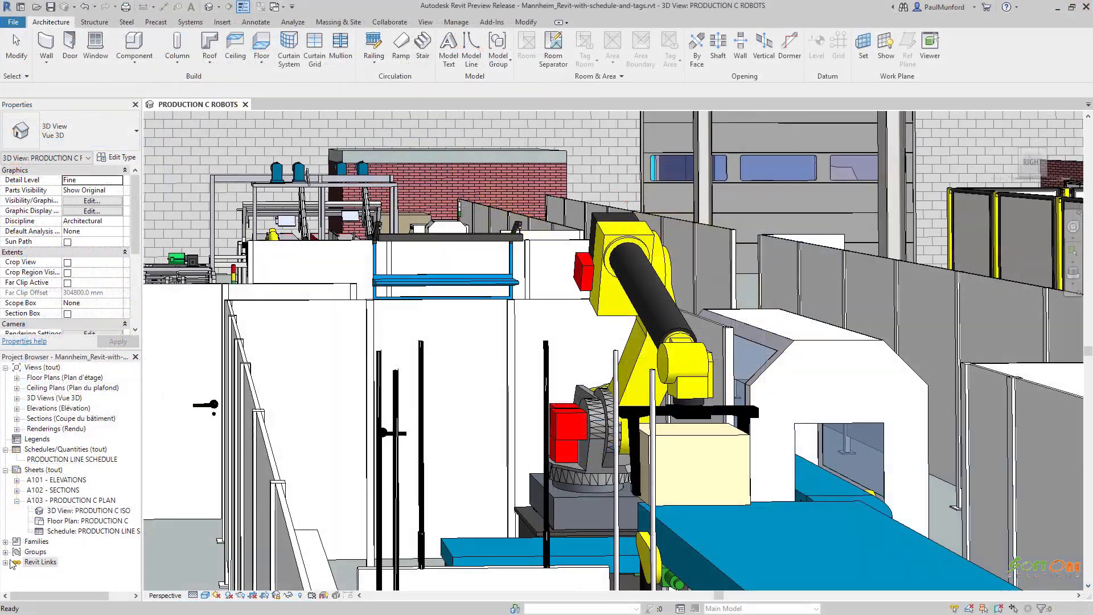
{"action": "left_click", "coordinate": [7, 561]}
{"action": "left_click", "coordinate": [41, 584]}
{"action": "right_click", "coordinate": [41, 584]}
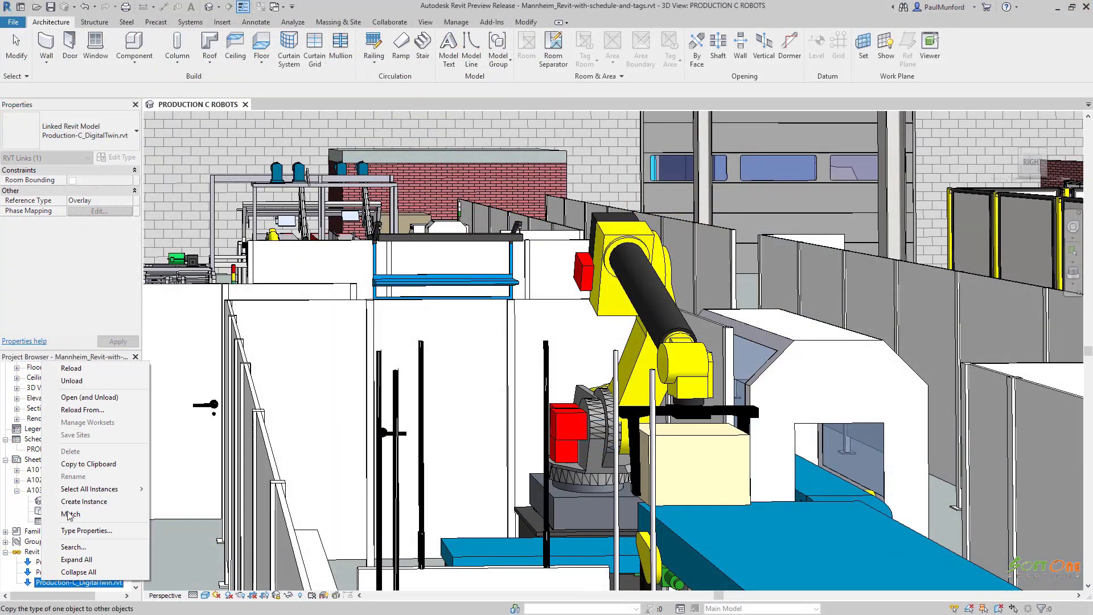
{"action": "left_click", "coordinate": [87, 374]}
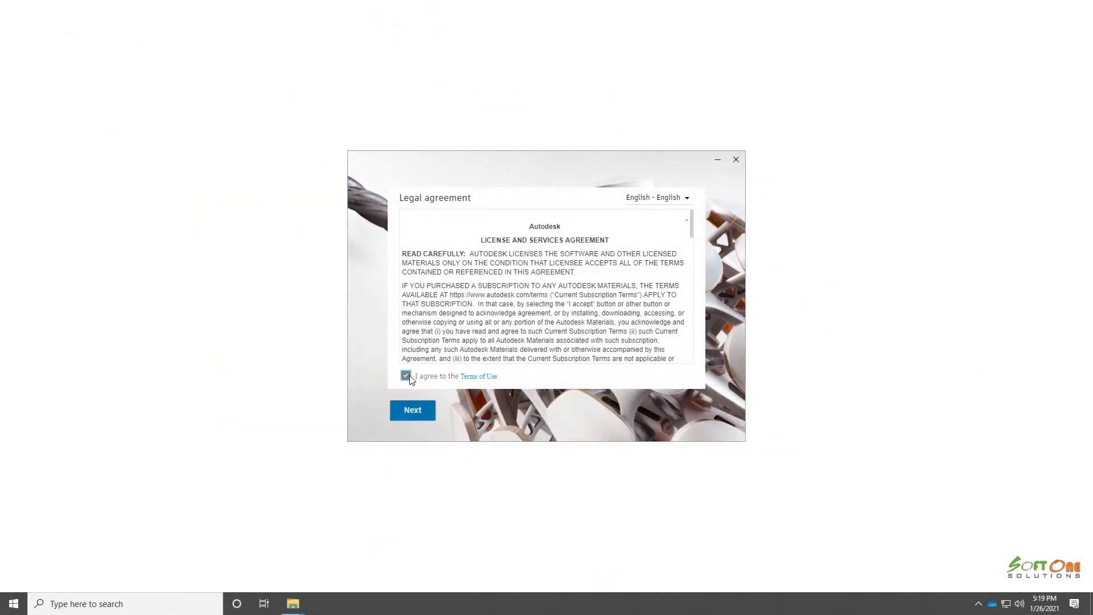
Step: Accept the legal agreement, keep default install locations, and install Inventor Professional 2022
{"action": "left_click", "coordinate": [412, 411]}
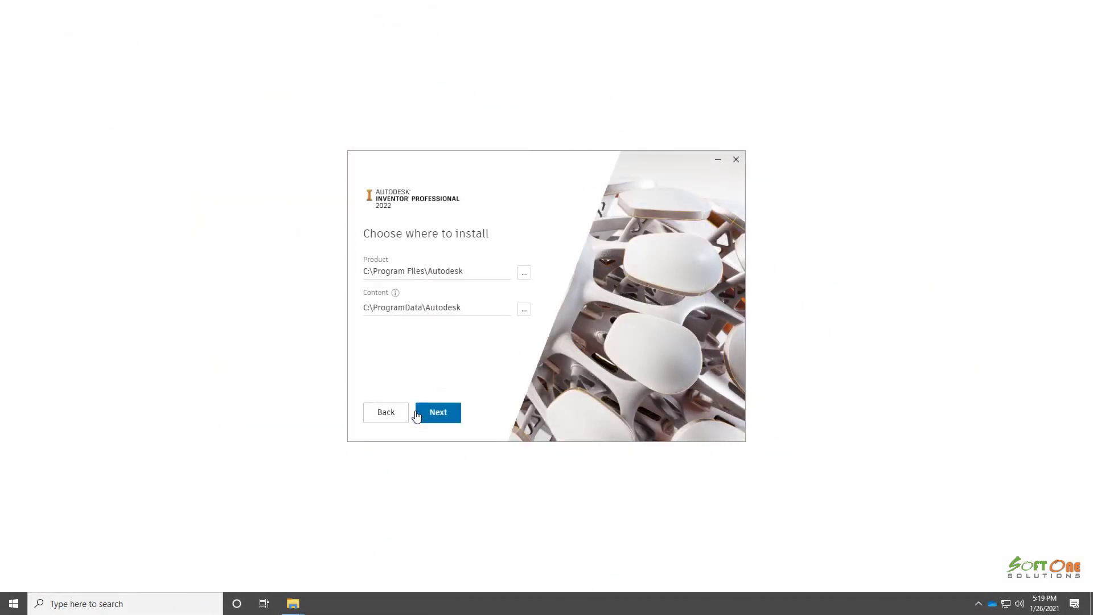
{"action": "left_click", "coordinate": [424, 415]}
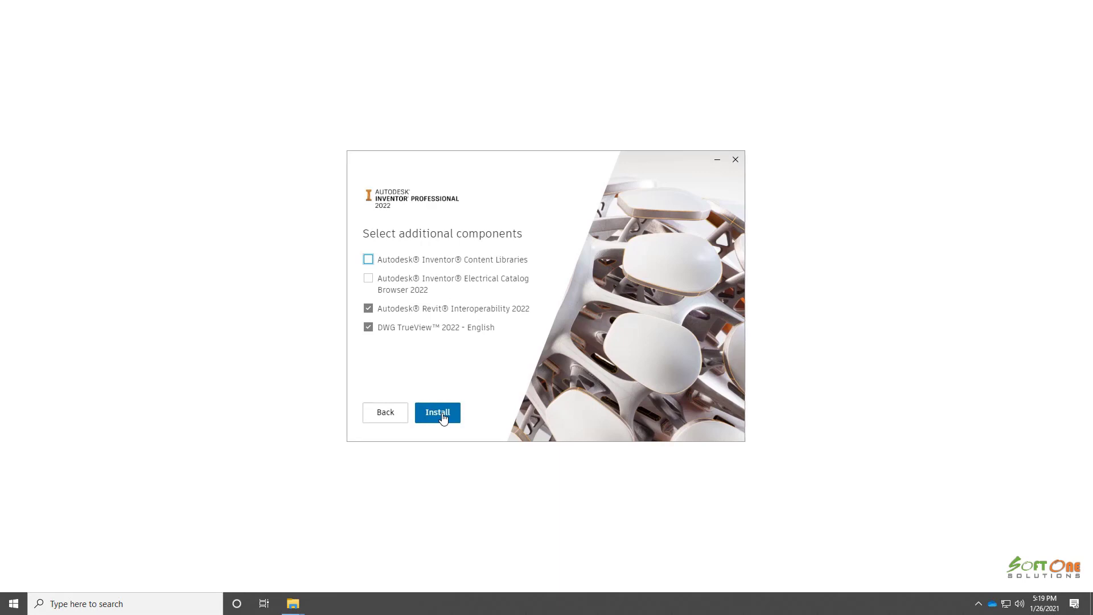
{"action": "left_click", "coordinate": [438, 414]}
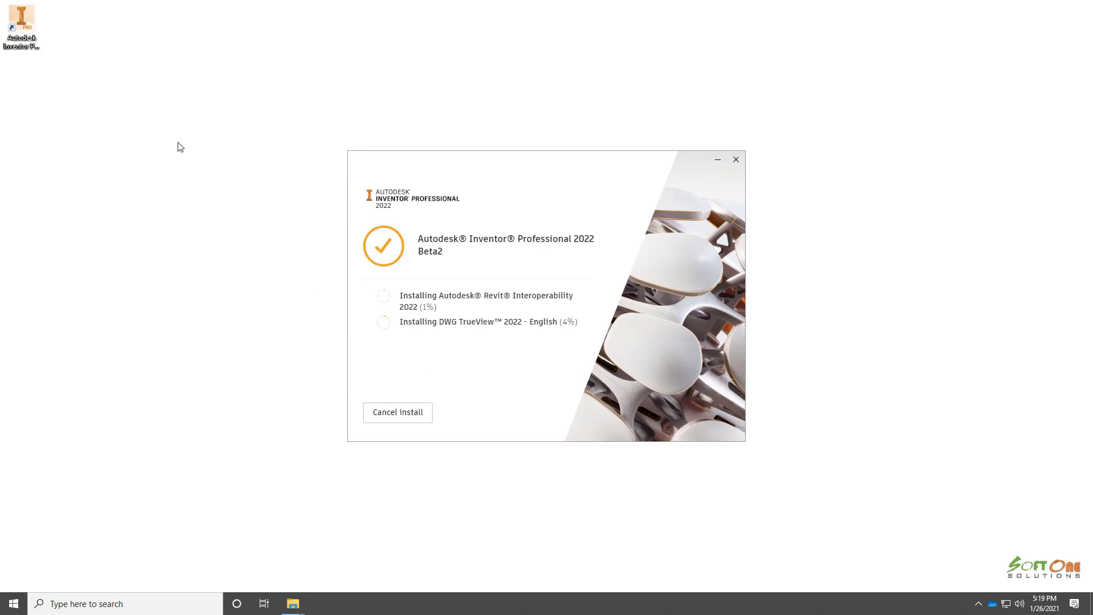
Step: Launch Inventor and install the Content Libraries and Electrical Catalog Browser 2022
{"action": "double_click", "coordinate": [26, 26]}
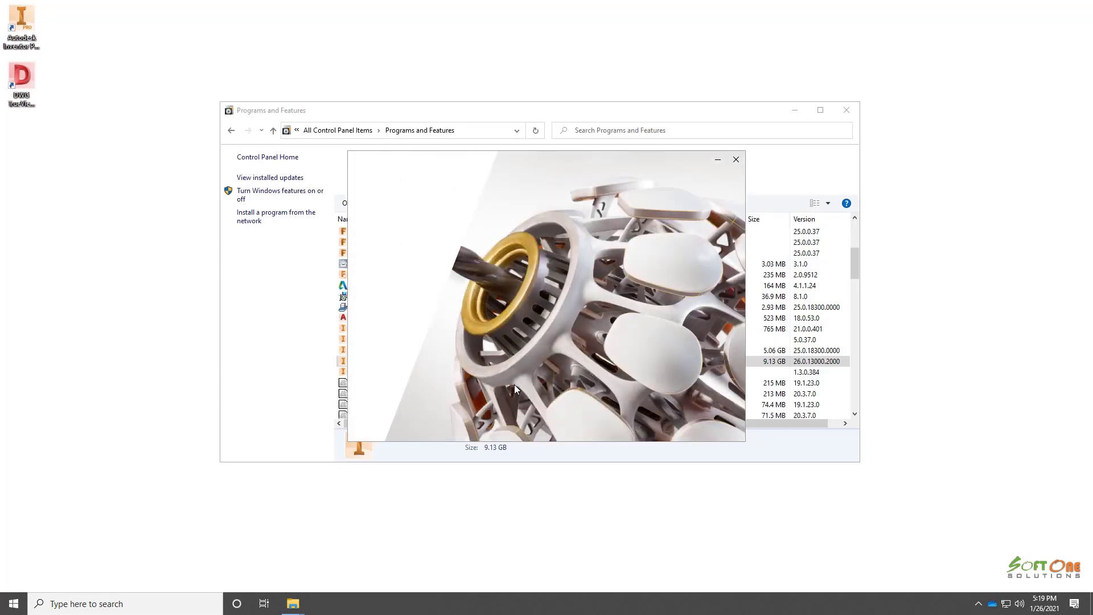
{"action": "left_click", "coordinate": [369, 259]}
{"action": "left_click", "coordinate": [369, 279]}
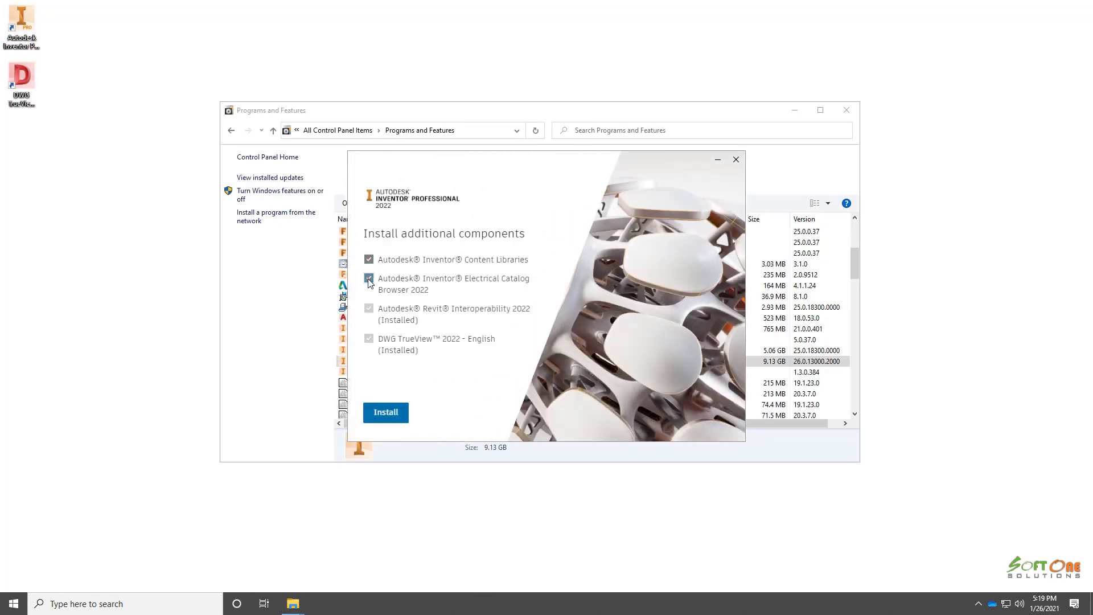
{"action": "left_click", "coordinate": [385, 412]}
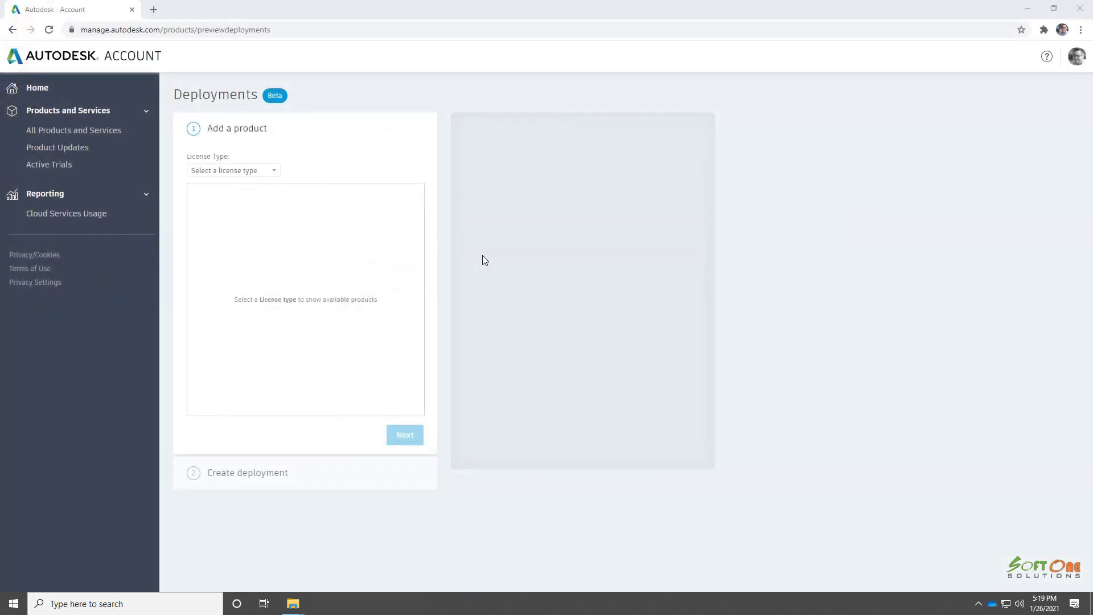
Step: Choose Autodesk ID licensing, add Inventor Professional, and review its customization, extensions and language packs
{"action": "left_click", "coordinate": [268, 172]}
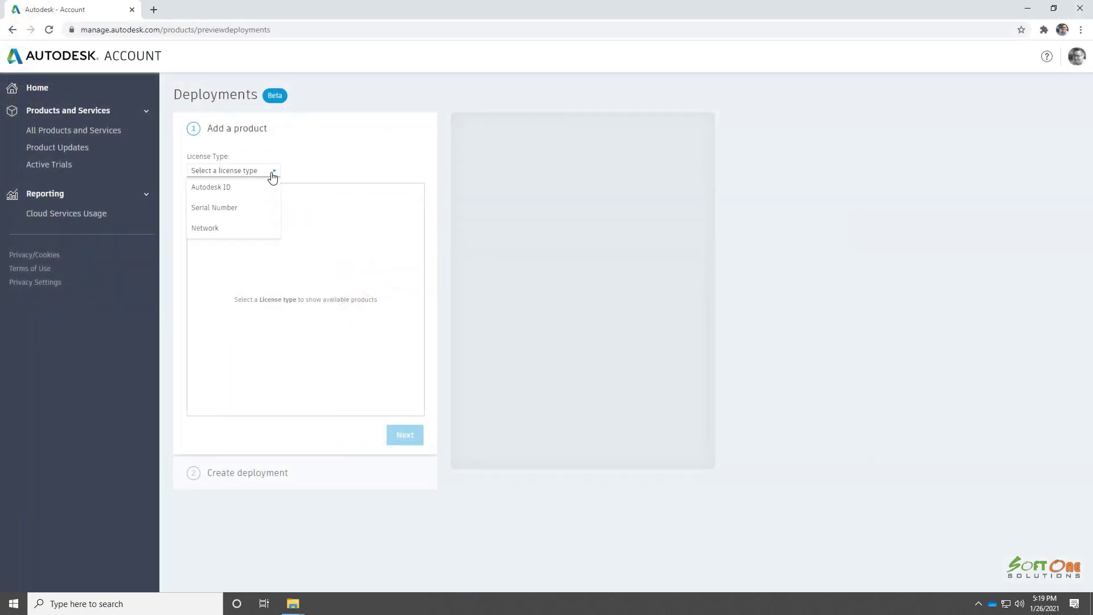
{"action": "left_click", "coordinate": [227, 188]}
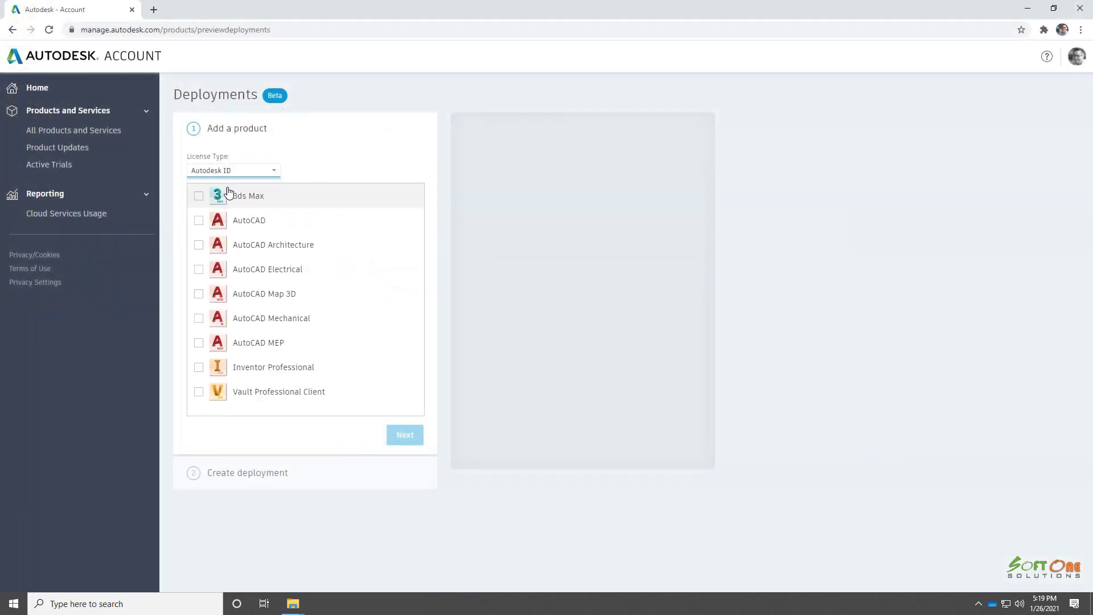
{"action": "left_click", "coordinate": [198, 367]}
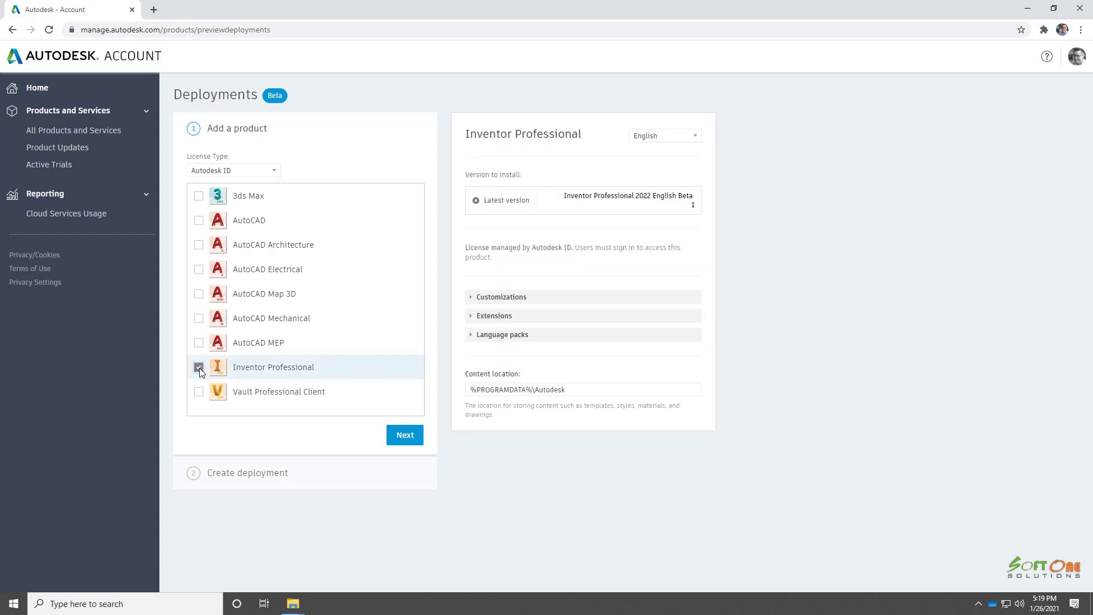
{"action": "left_click", "coordinate": [471, 298]}
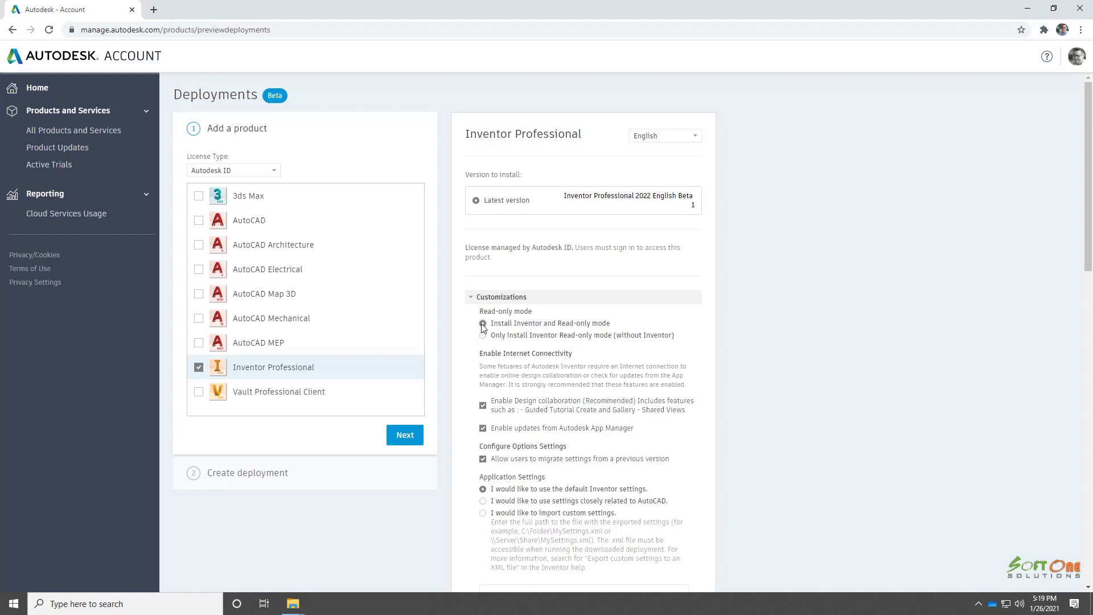
{"action": "scroll", "coordinate": [699, 337], "scroll_direction": "down", "scroll_amount": 15}
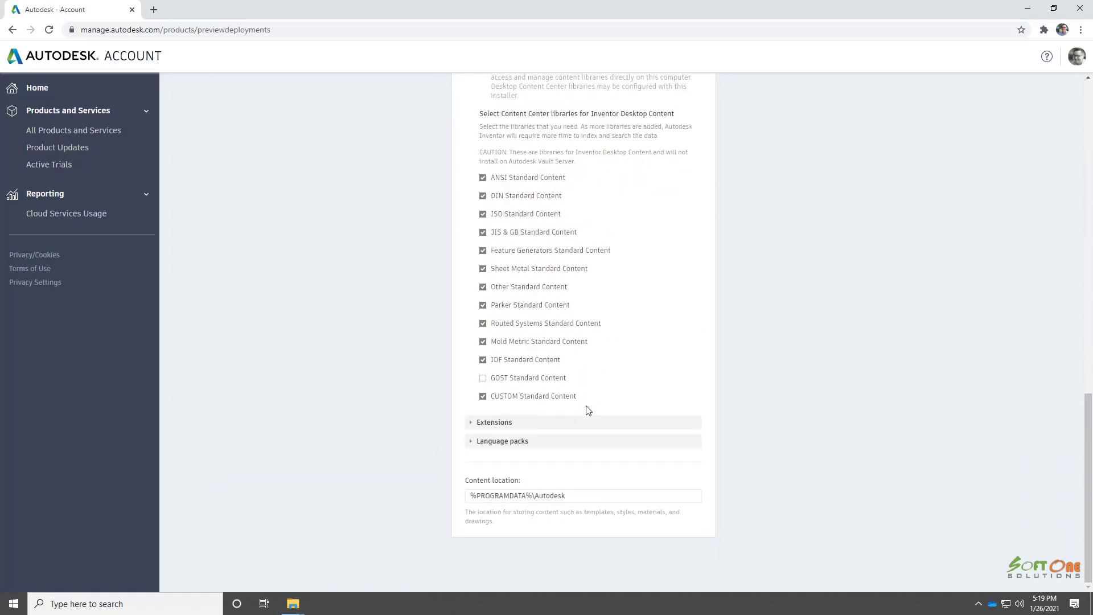
{"action": "left_click", "coordinate": [471, 422]}
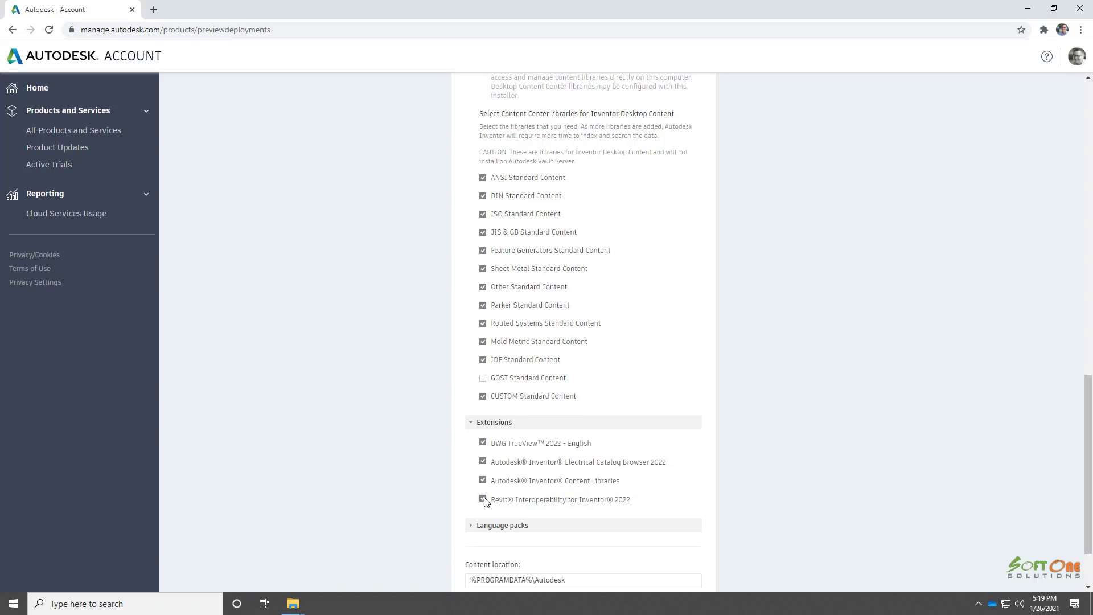
{"action": "scroll", "coordinate": [484, 501], "scroll_direction": "down", "scroll_amount": 2}
{"action": "left_click", "coordinate": [474, 441]}
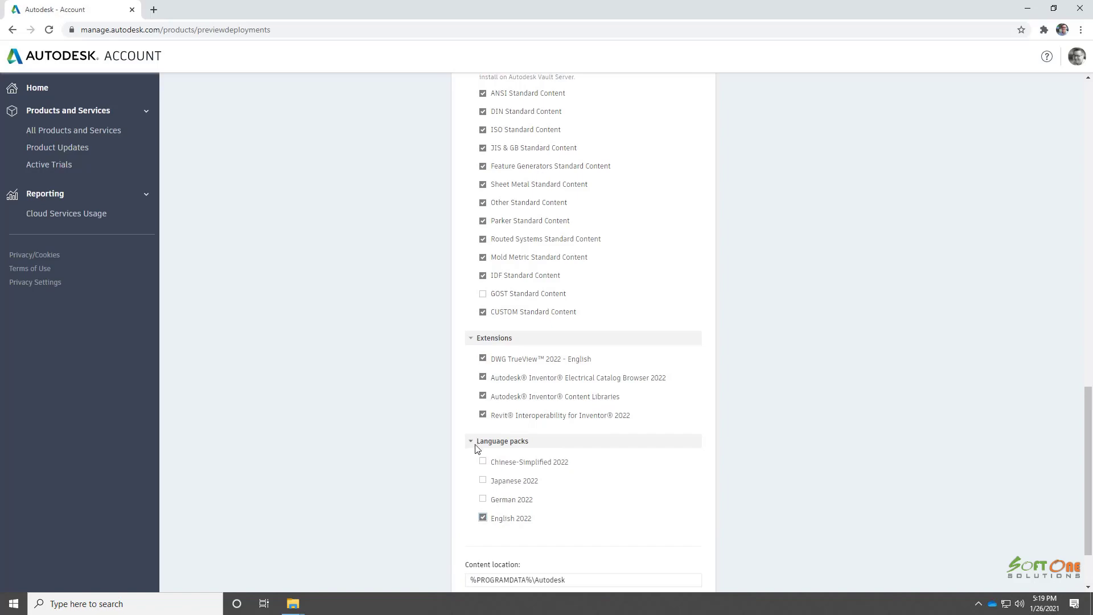
{"action": "left_click", "coordinate": [475, 442]}
{"action": "left_click", "coordinate": [473, 338]}
{"action": "scroll", "coordinate": [479, 305], "scroll_direction": "up", "scroll_amount": 3}
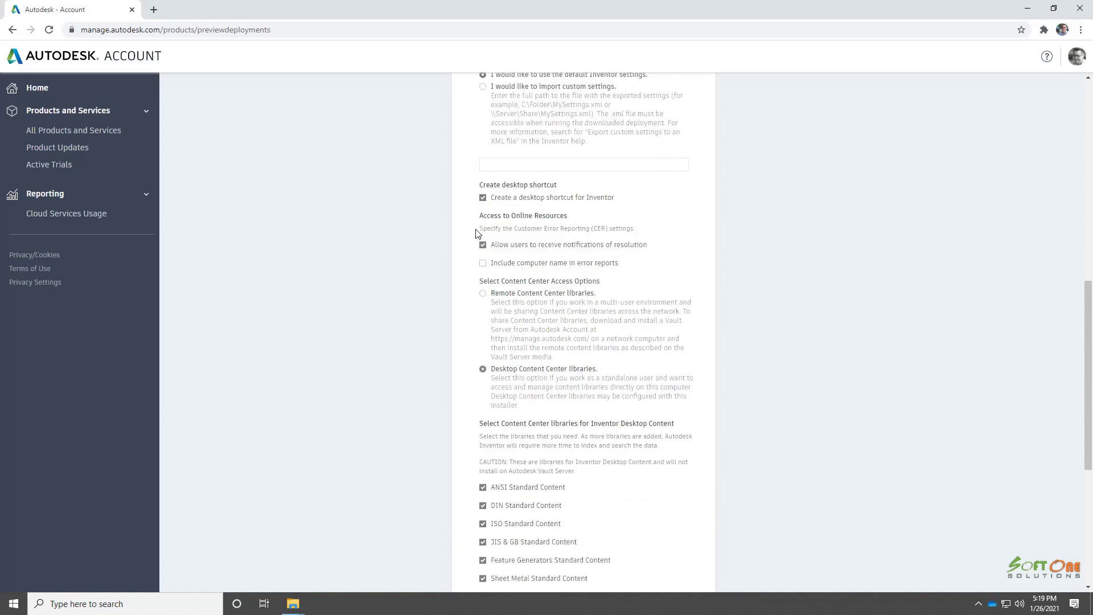
{"action": "scroll", "coordinate": [477, 234], "scroll_direction": "up", "scroll_amount": 6}
{"action": "left_click", "coordinate": [470, 237]}
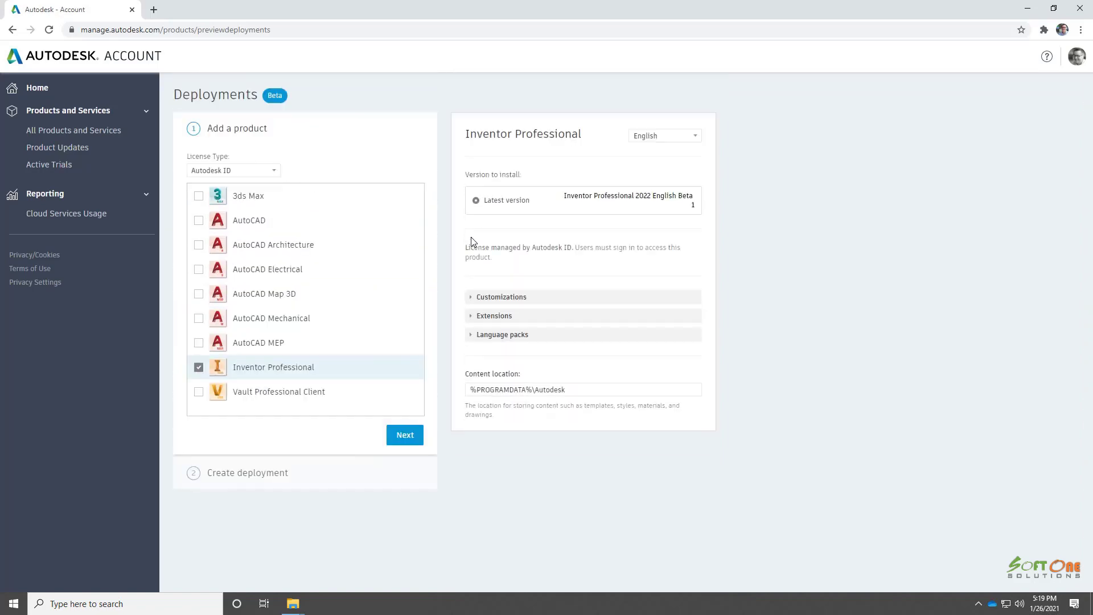
Step: Add Vault Professional Client with its English language pack
{"action": "left_click", "coordinate": [198, 392]}
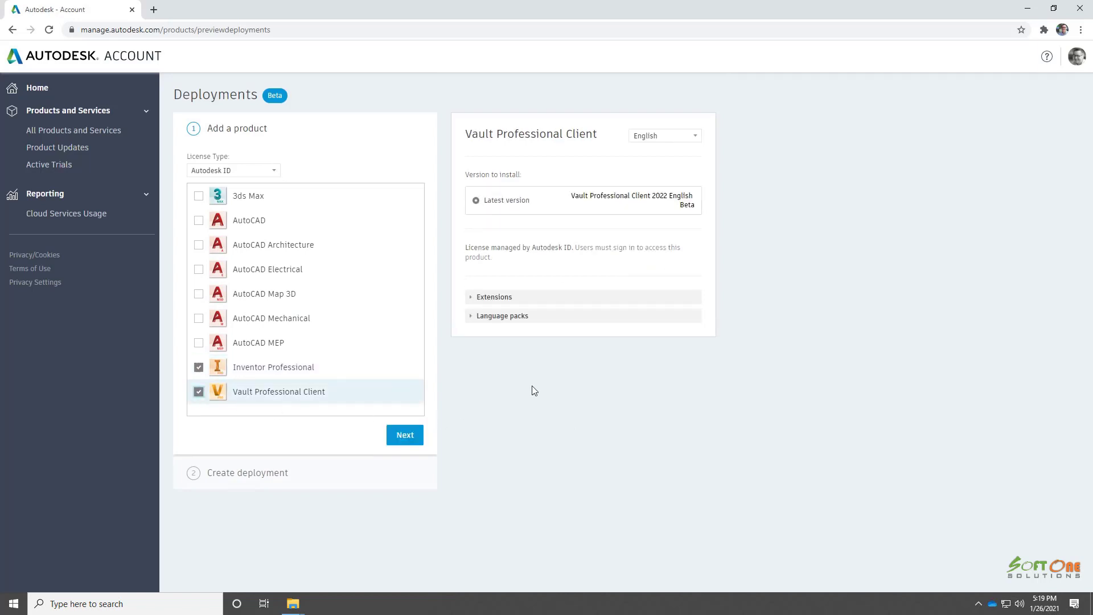
{"action": "left_click", "coordinate": [476, 297]}
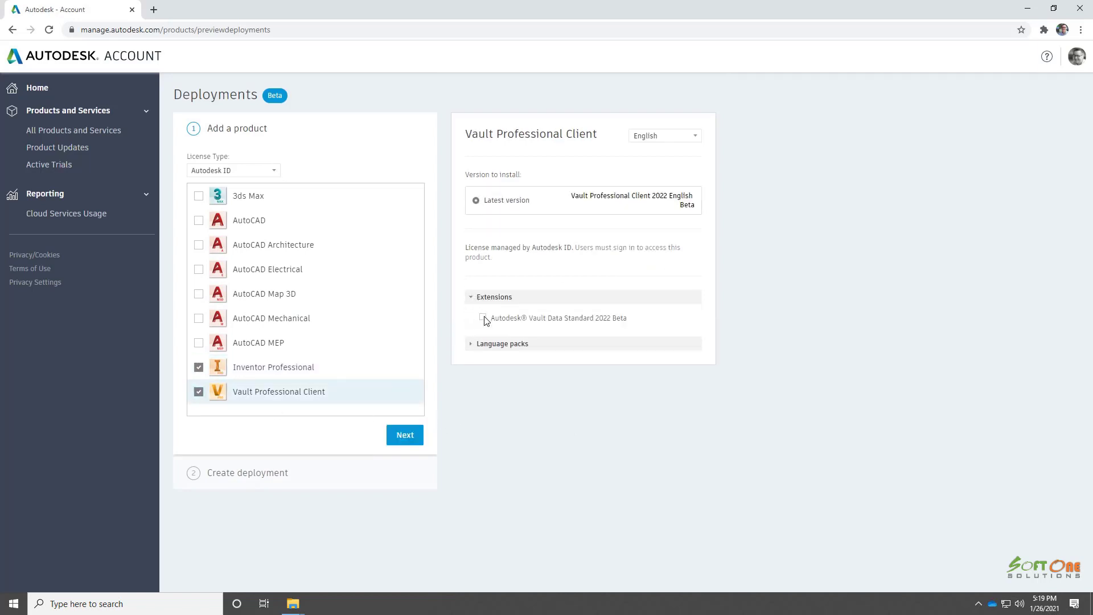
{"action": "left_click", "coordinate": [473, 344]}
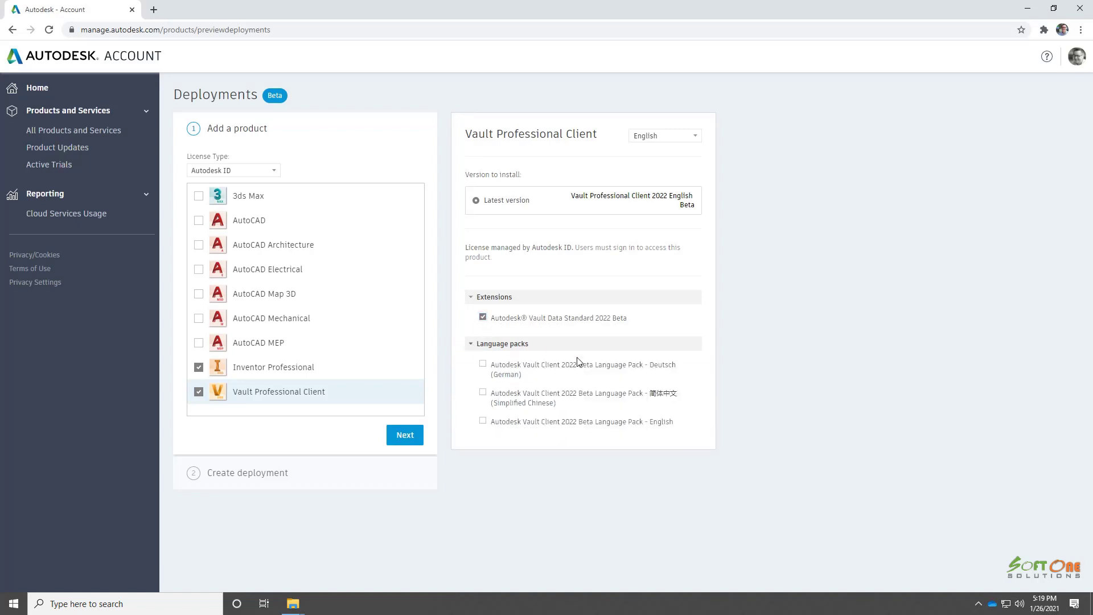
{"action": "left_click", "coordinate": [482, 421]}
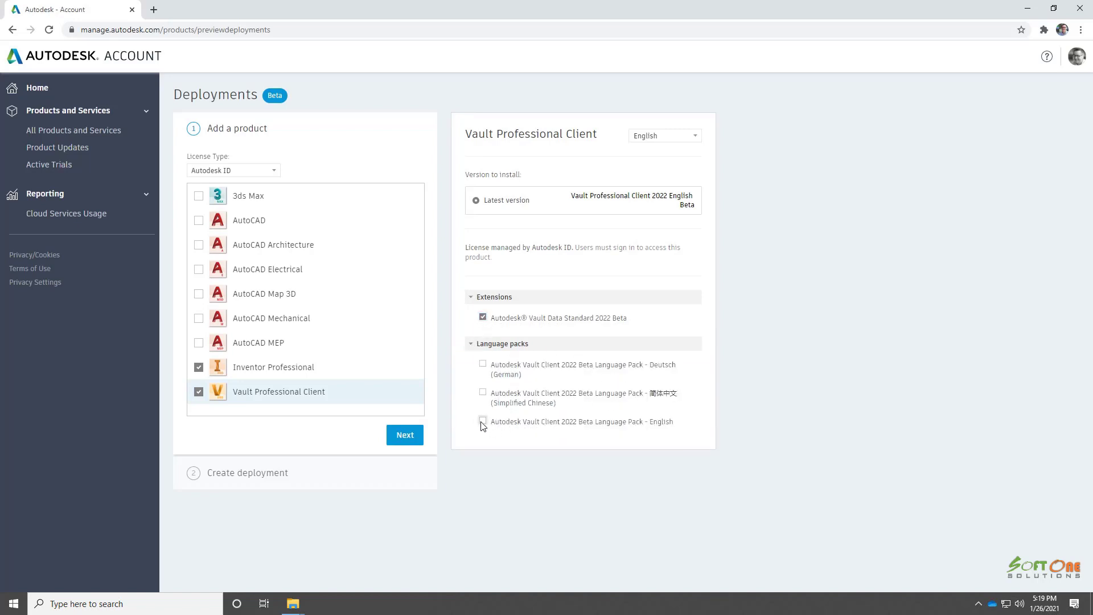
{"action": "left_click", "coordinate": [472, 344]}
{"action": "left_click", "coordinate": [472, 297]}
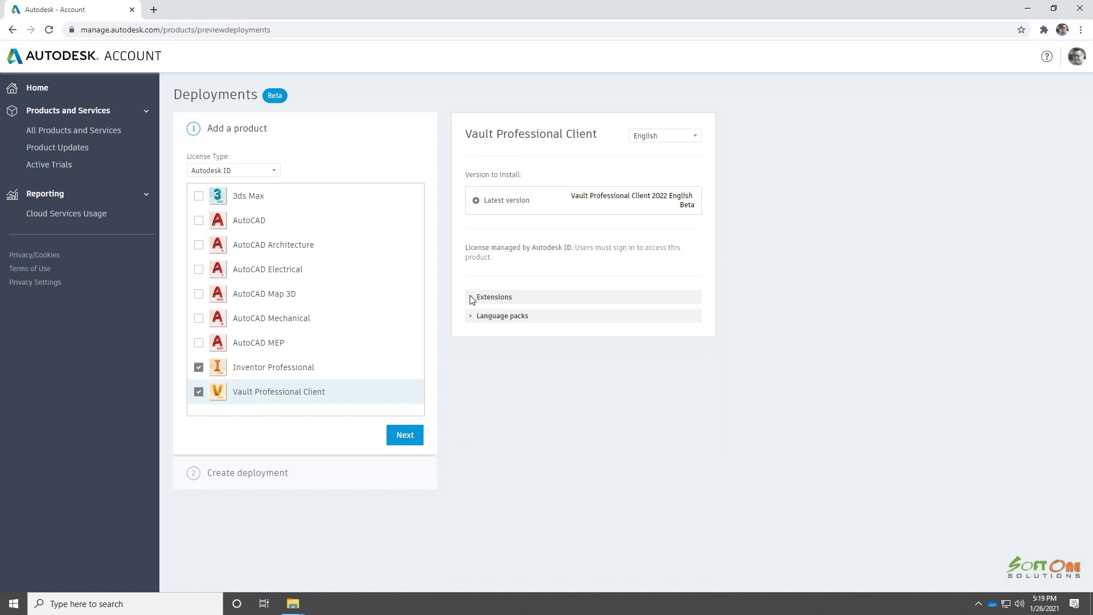
Step: Create the 'Autodesk Inventor and Vault 2022' deployment in C:\working\Data\Software\Autodesk\Deployments
{"action": "left_click", "coordinate": [405, 435]}
{"action": "left_click", "coordinate": [215, 200]}
{"action": "type", "text": "Autodesk "}
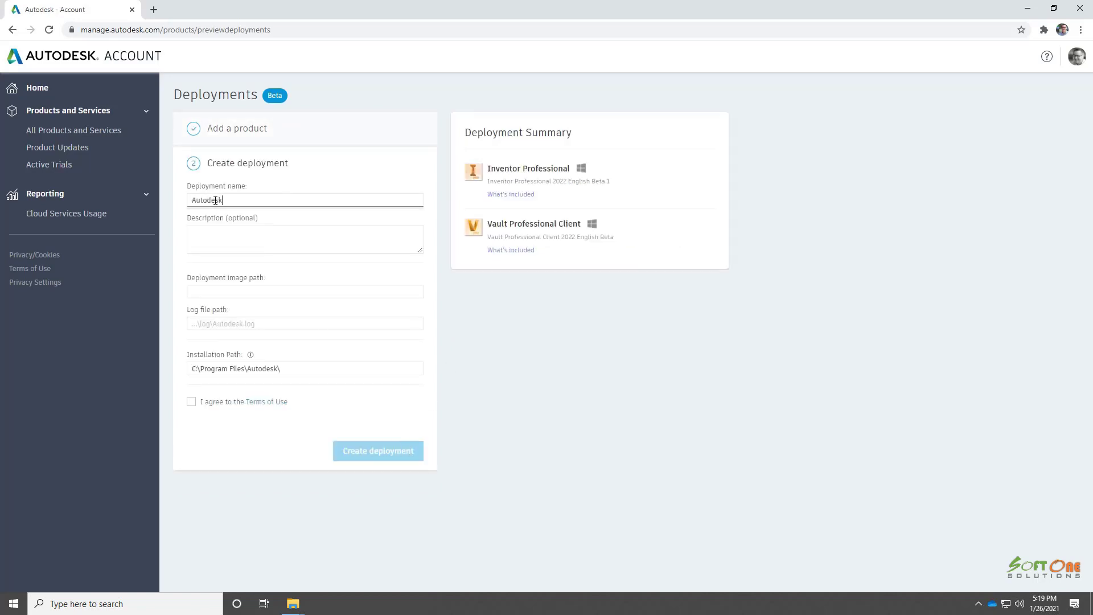
{"action": "type", "text": "Inventor and Vault 2022"}
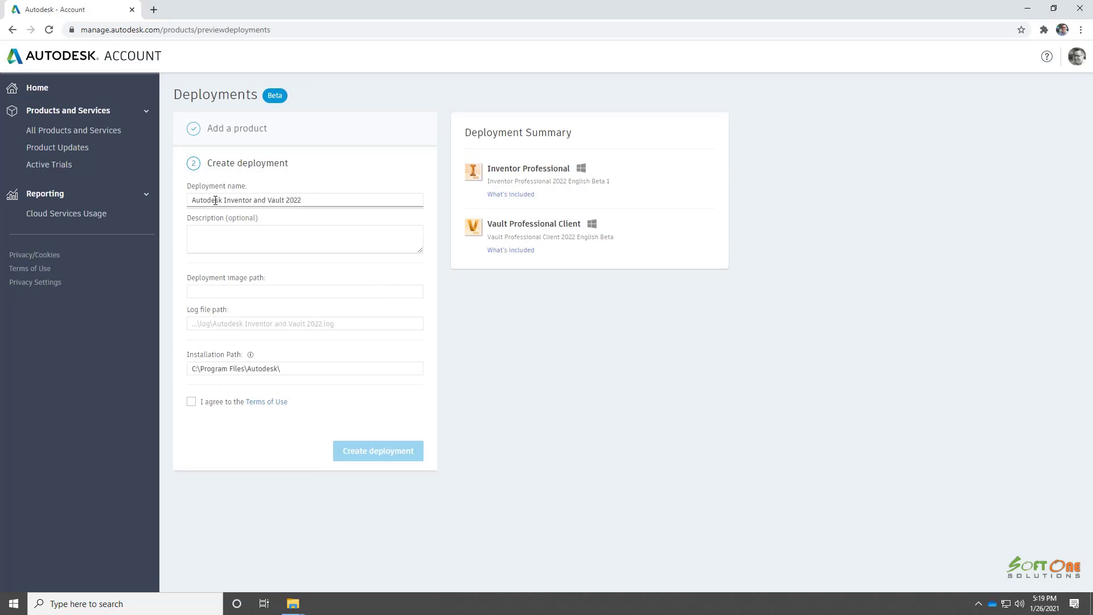
{"action": "left_click", "coordinate": [224, 290]}
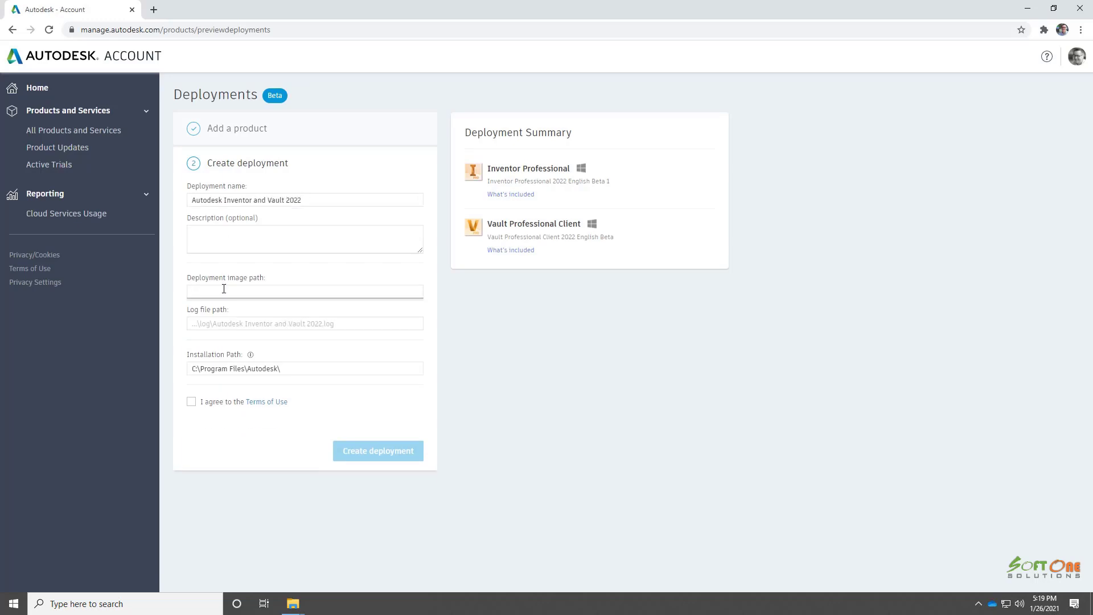
{"action": "type", "text": "C:\\working\\Data\\Software\\Autodesk\\Deployments"}
{"action": "left_click", "coordinate": [192, 402]}
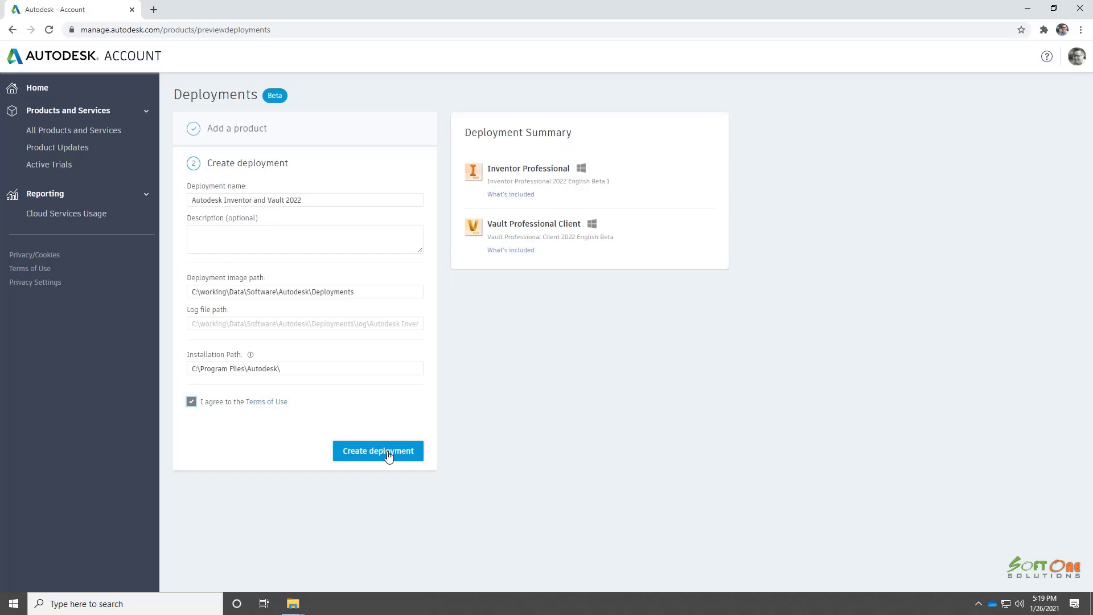
{"action": "left_click", "coordinate": [389, 454]}
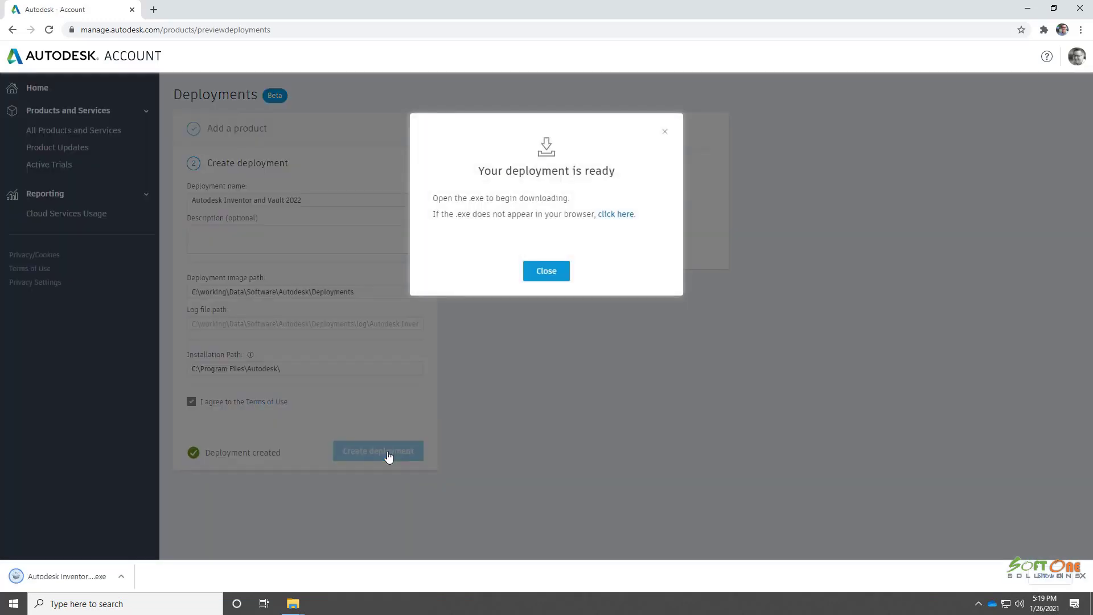
Step: Run the downloaded deployment package and close the confirmation messages
{"action": "left_click", "coordinate": [546, 275]}
{"action": "left_click", "coordinate": [86, 575]}
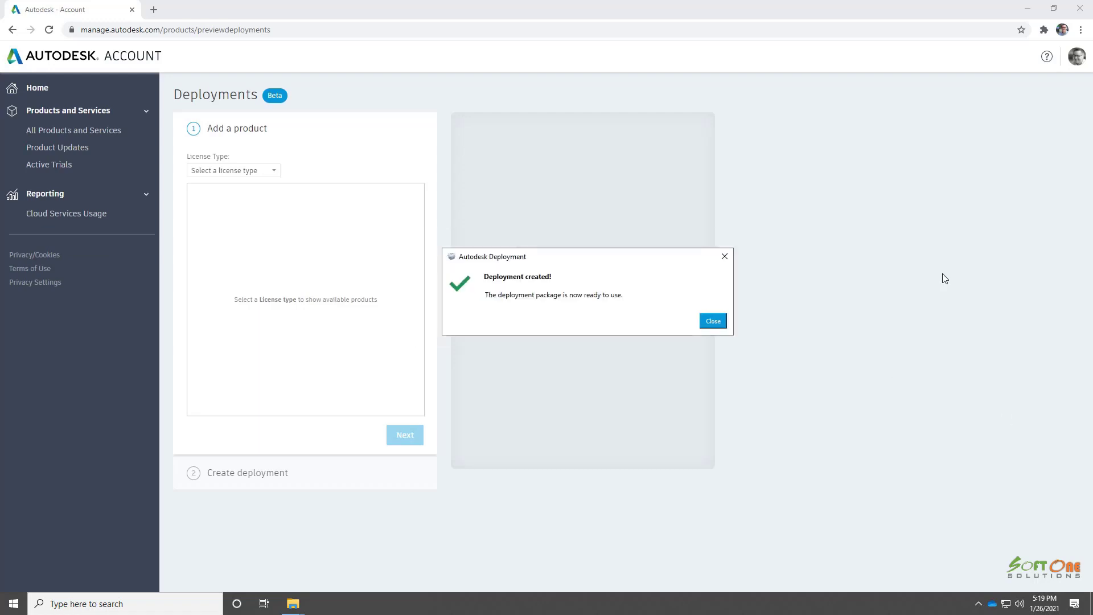
{"action": "left_click", "coordinate": [713, 321]}
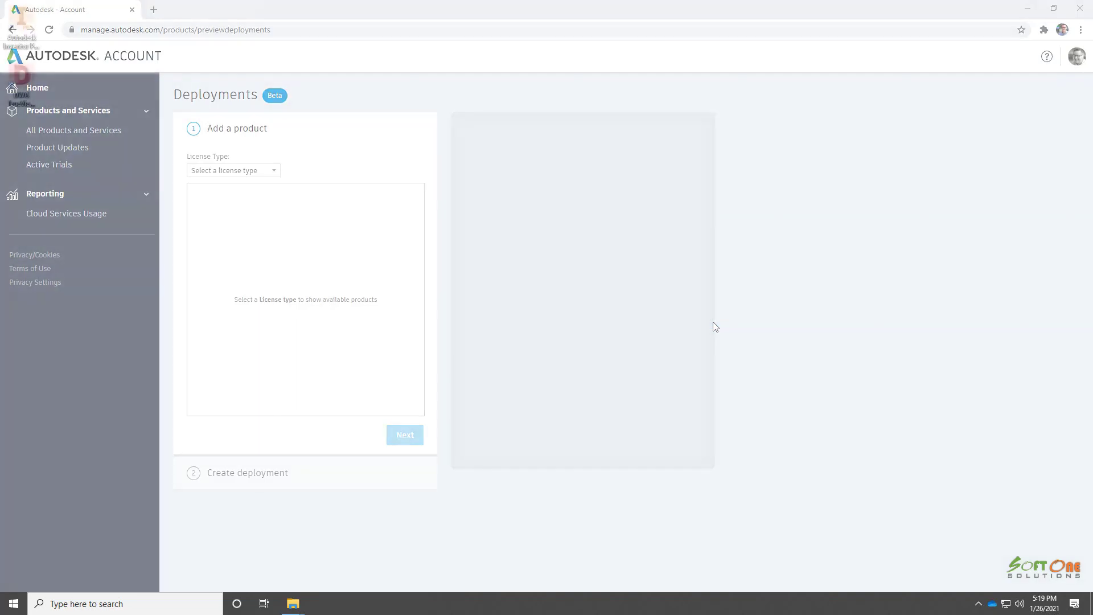